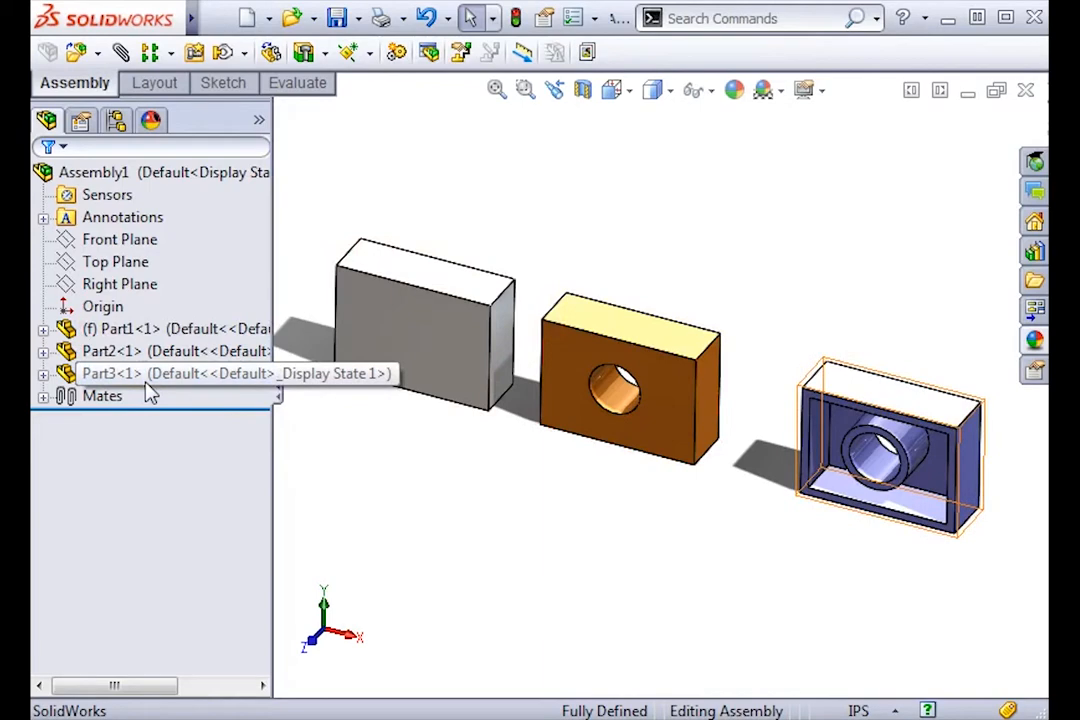
- Close the assembly, switch to the Breaking Assemblies folder in Windows Explorer, and rename the Part3 file as Part3a
click(1027, 91)
key(ctrl+o)
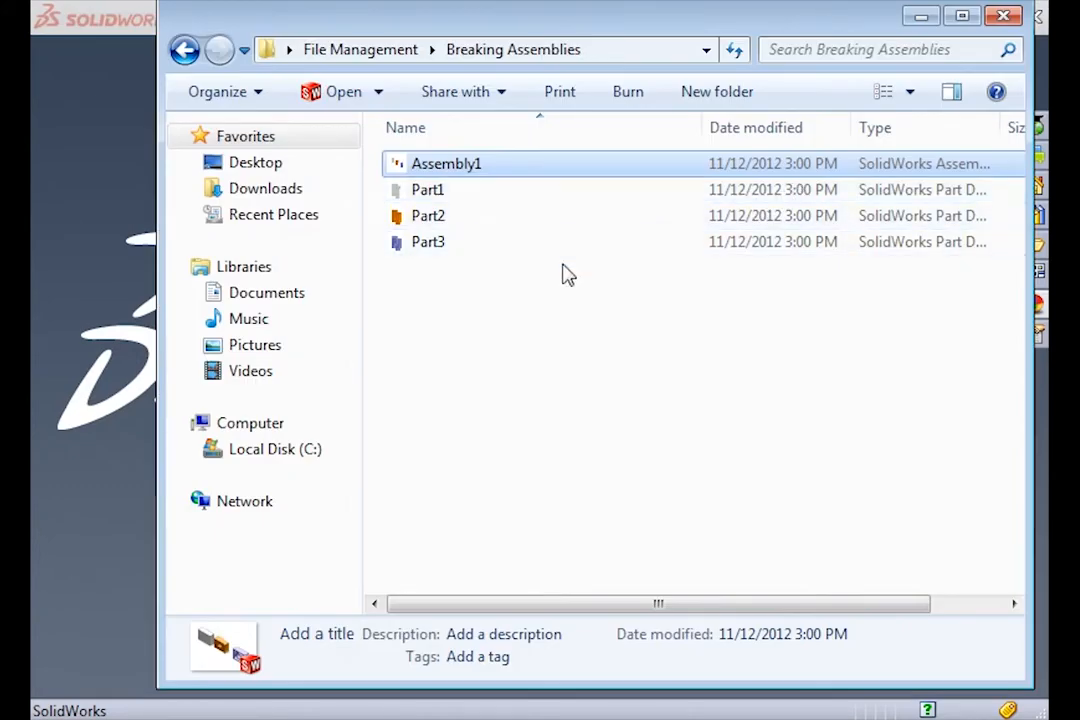
right_click(424, 253)
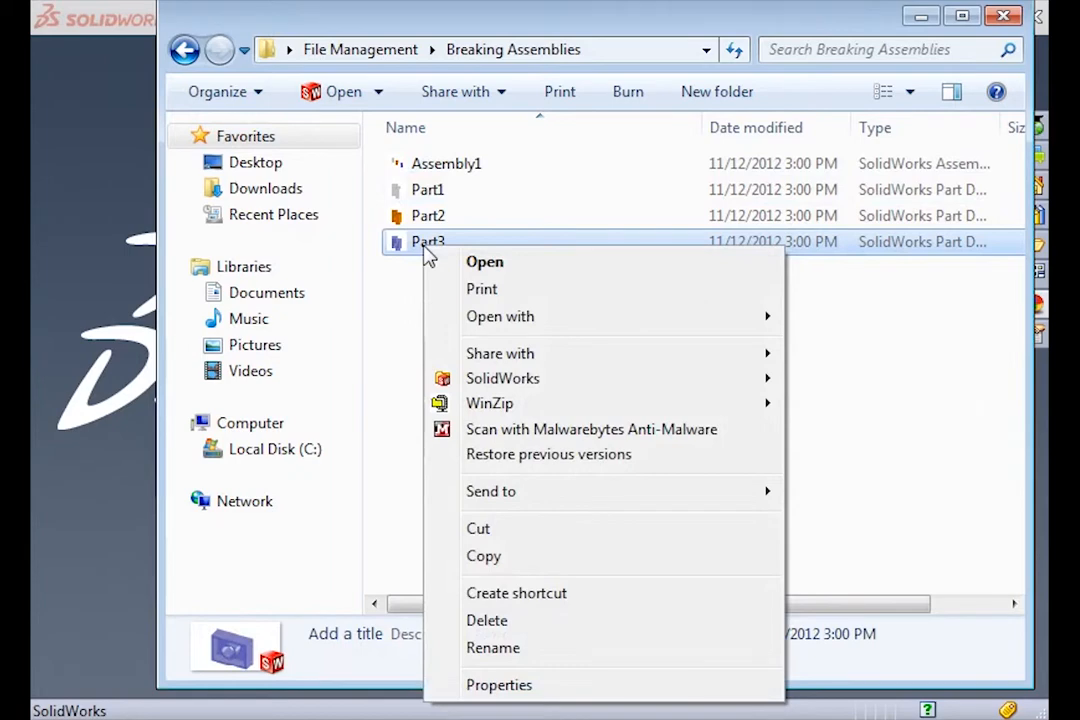
click(498, 650)
key(End)
text(a)
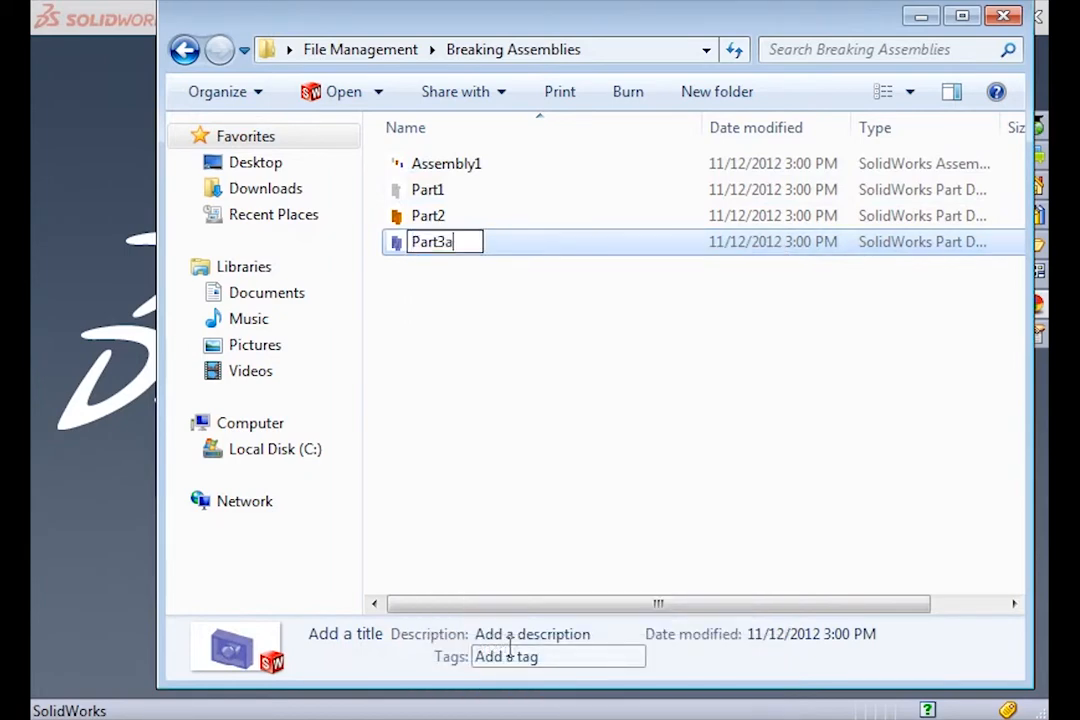
key(Return)
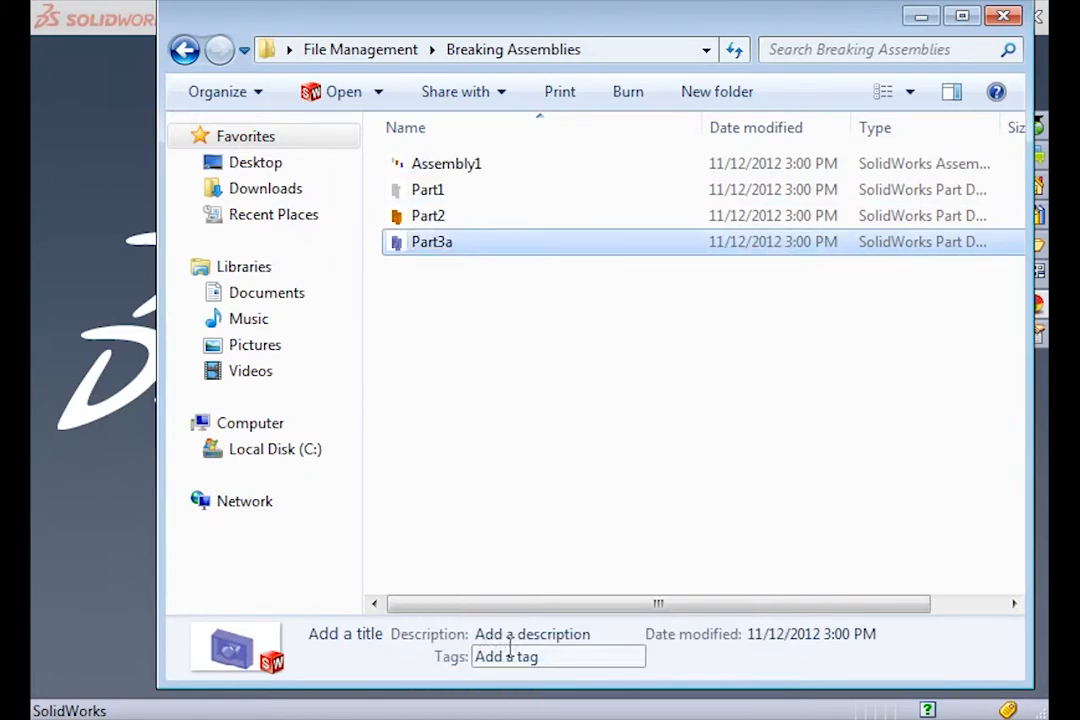
- Open Assembly1 in SolidWorks with the missing Part3 suppressed, and close it without saving
drag(468, 168, 119, 279)
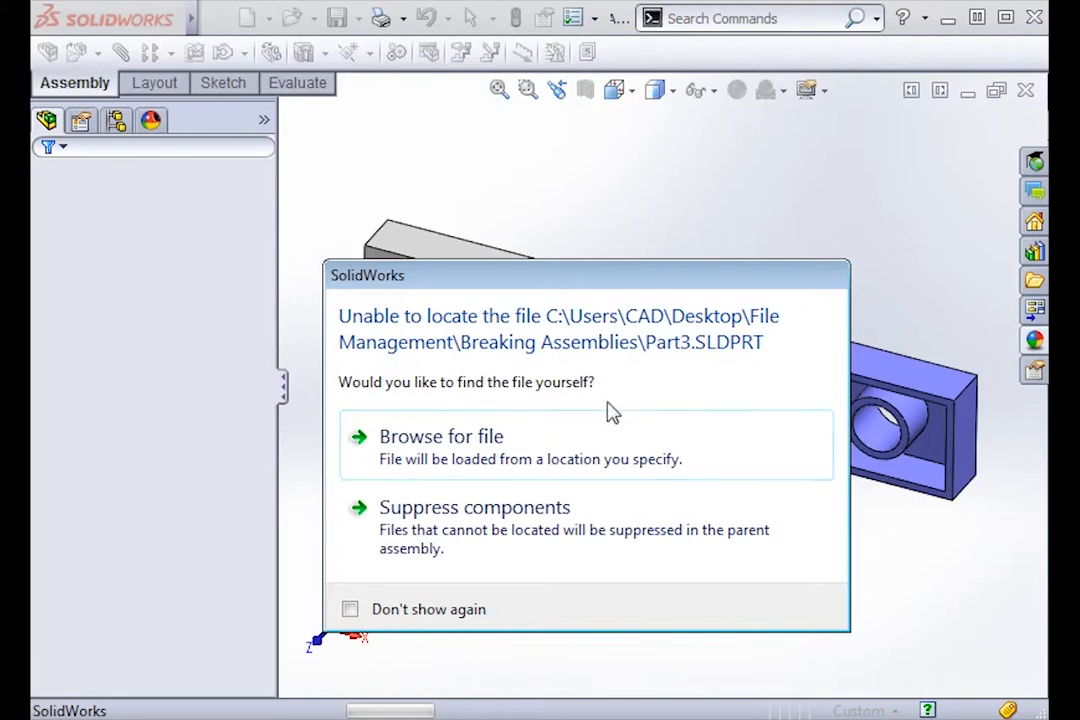
click(522, 522)
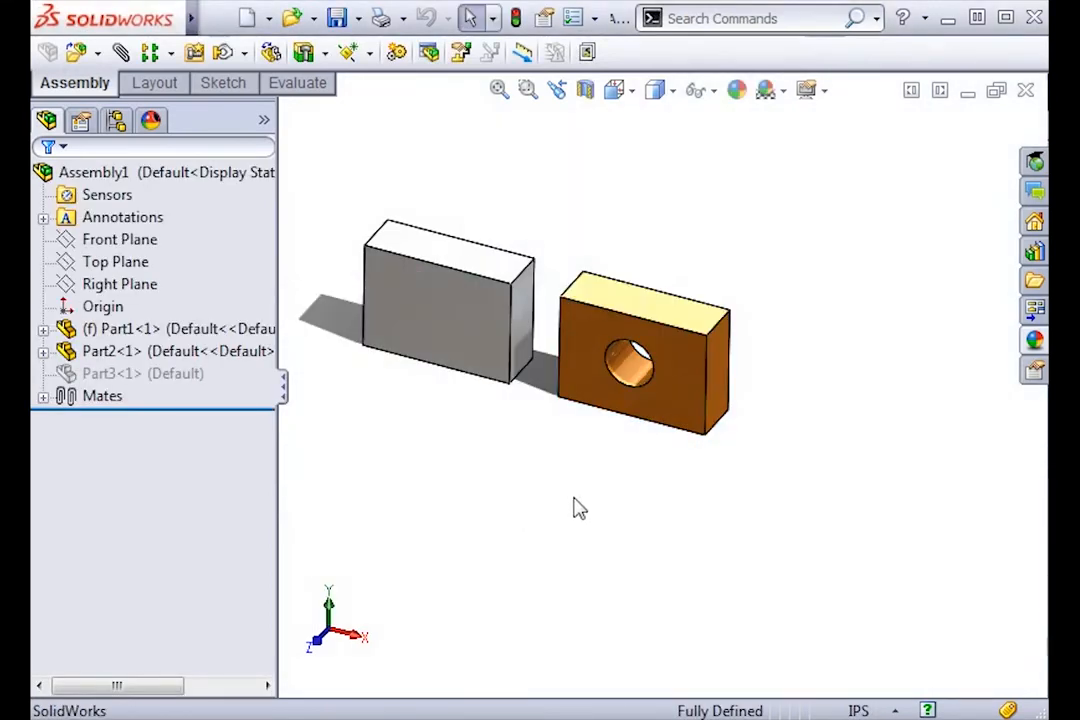
click(1027, 96)
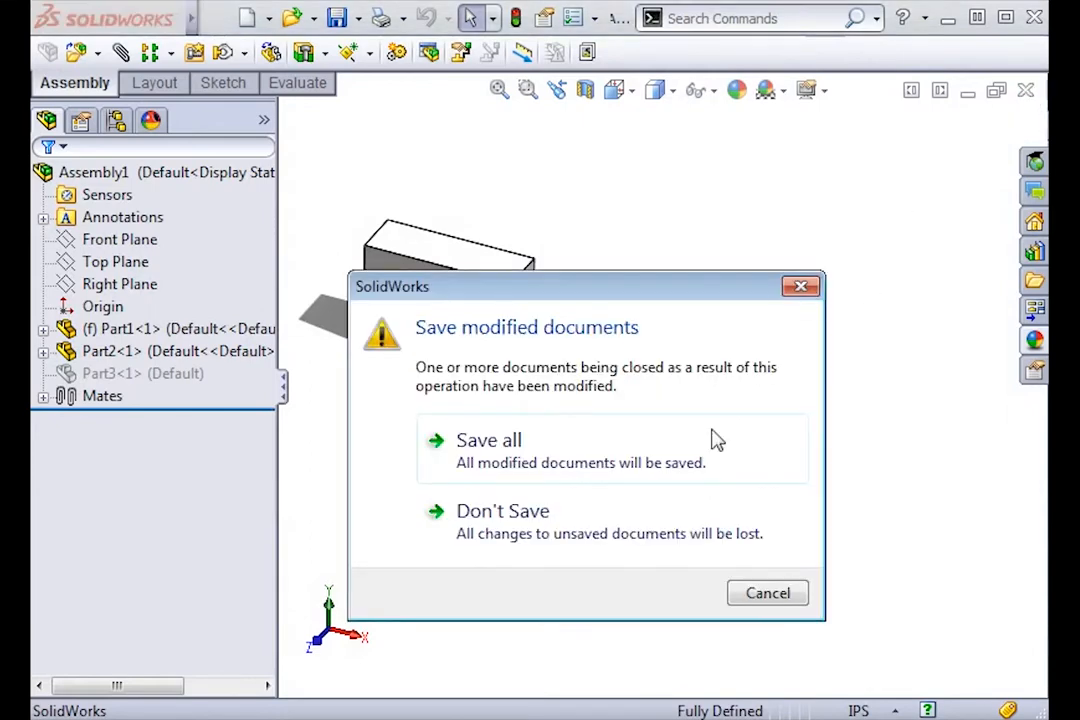
click(651, 524)
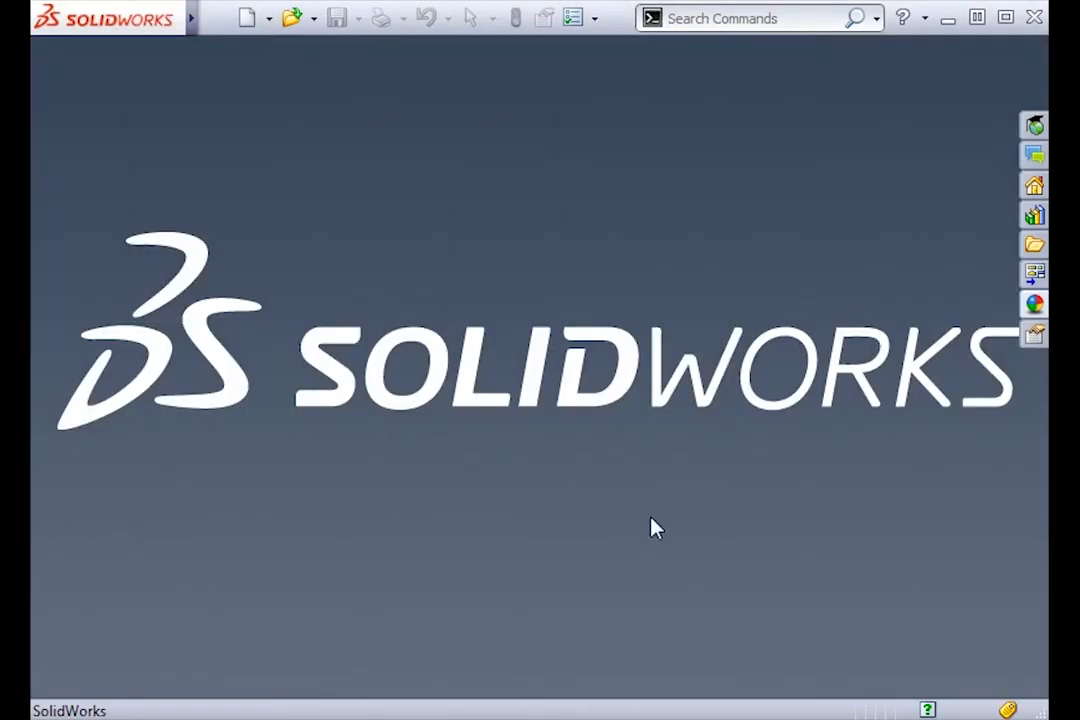
- Switch back to Windows Explorer and create a folder named Target Folder 1 inside Breaking Assemblies
key(alt+Tab)
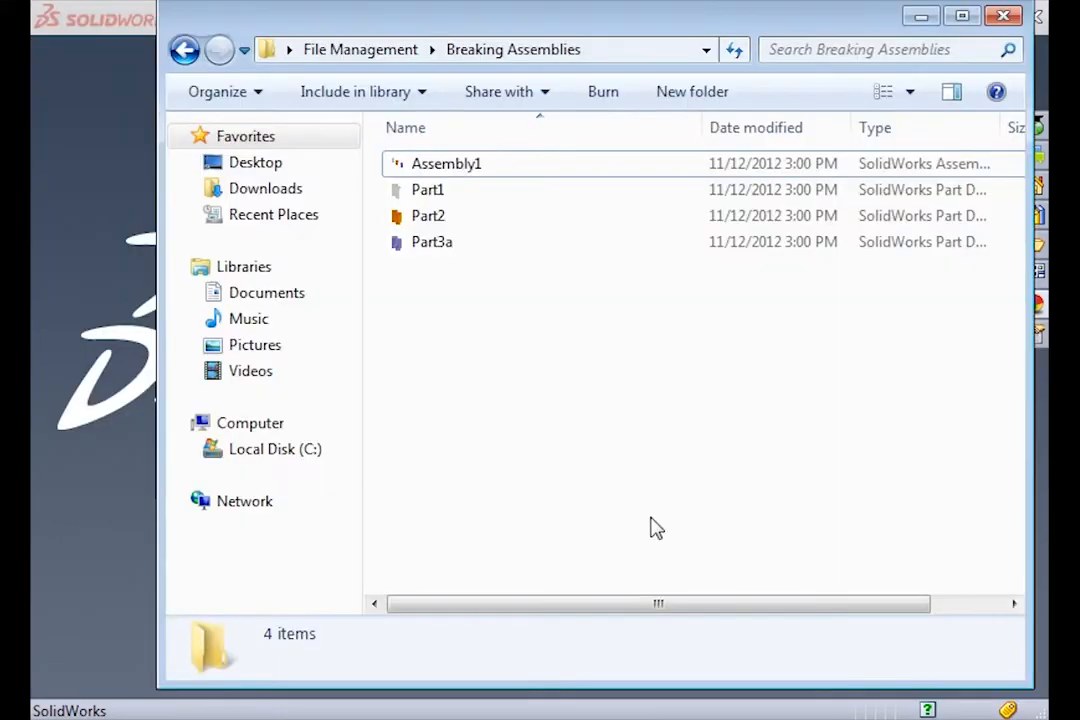
right_click(401, 301)
mouse_move(500, 628)
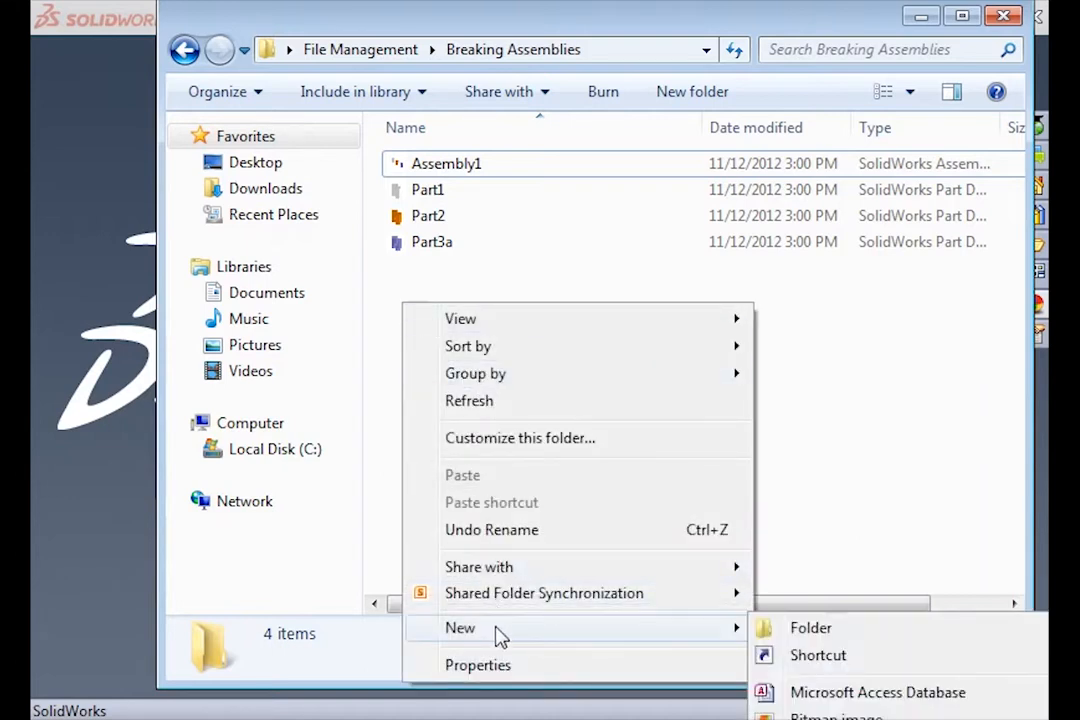
click(802, 627)
text(Target)
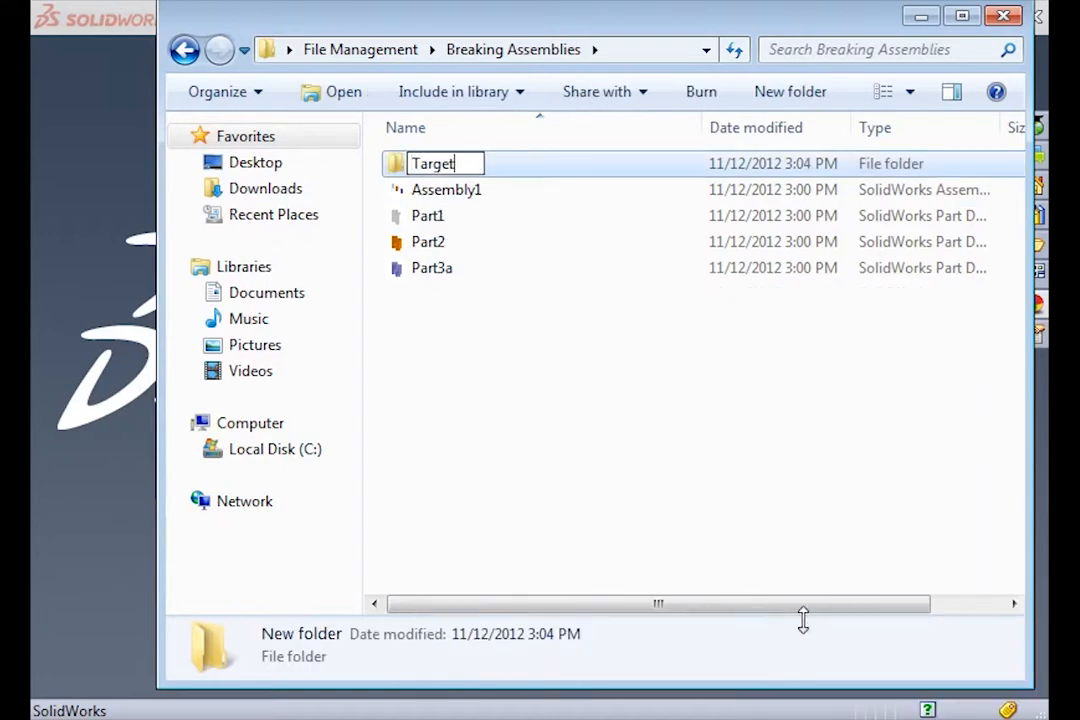
text( Folder 1)
key(Return)
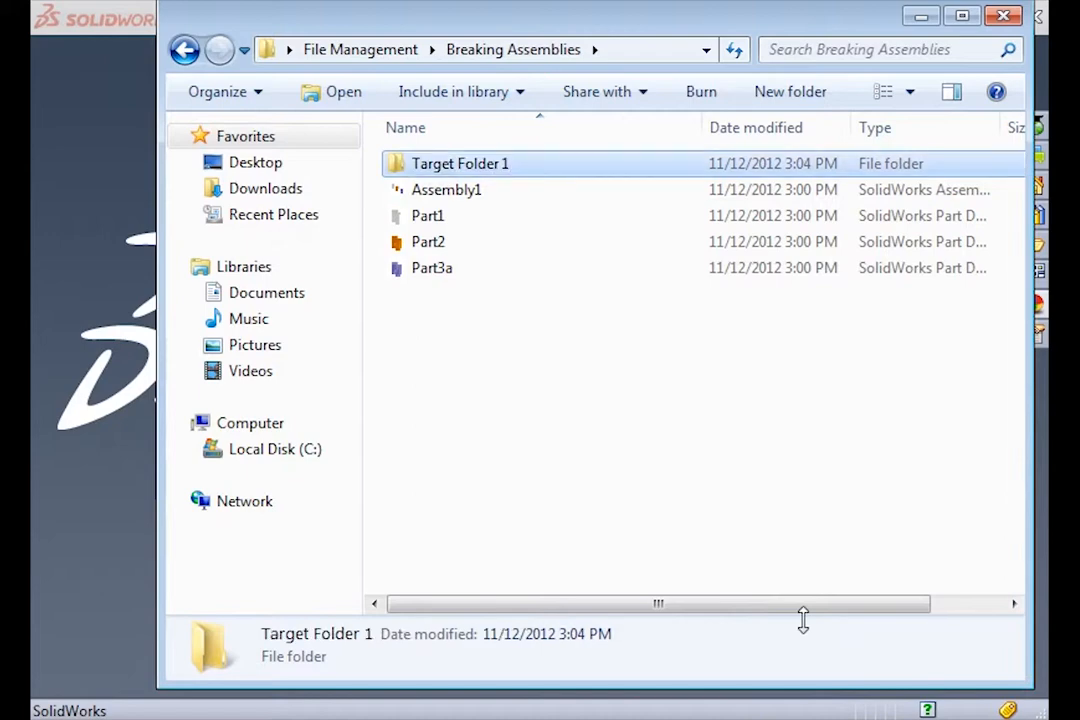
- Move the Part2 file into Target Folder 1 and return to the Breaking Assemblies folder
right_click(434, 246)
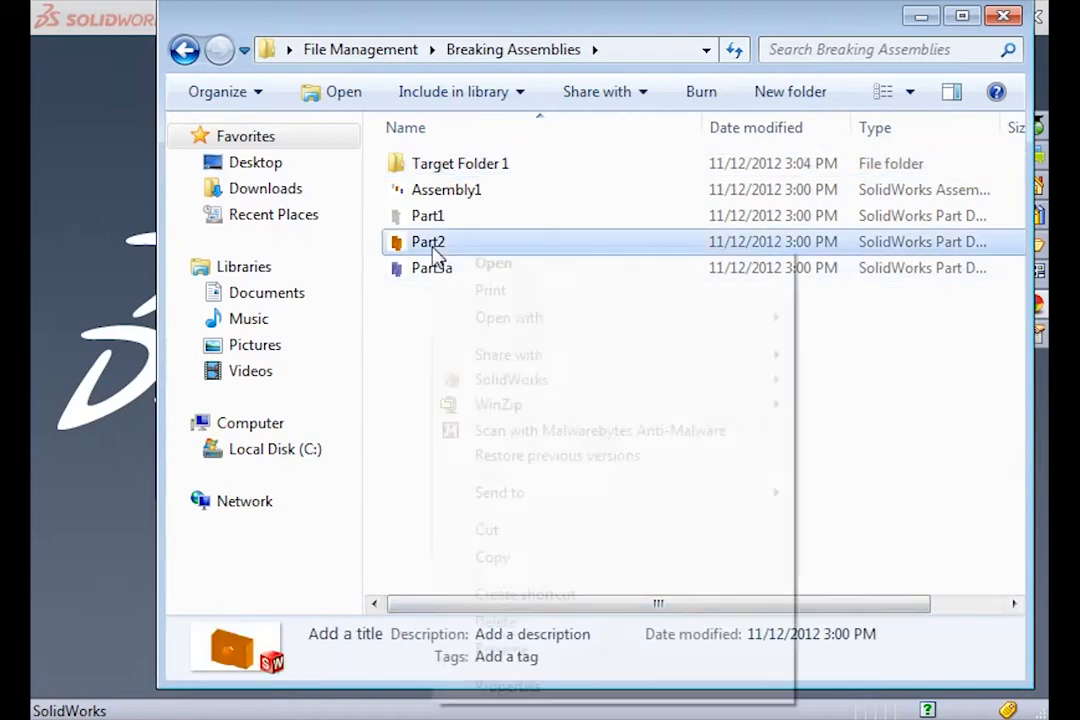
click(507, 527)
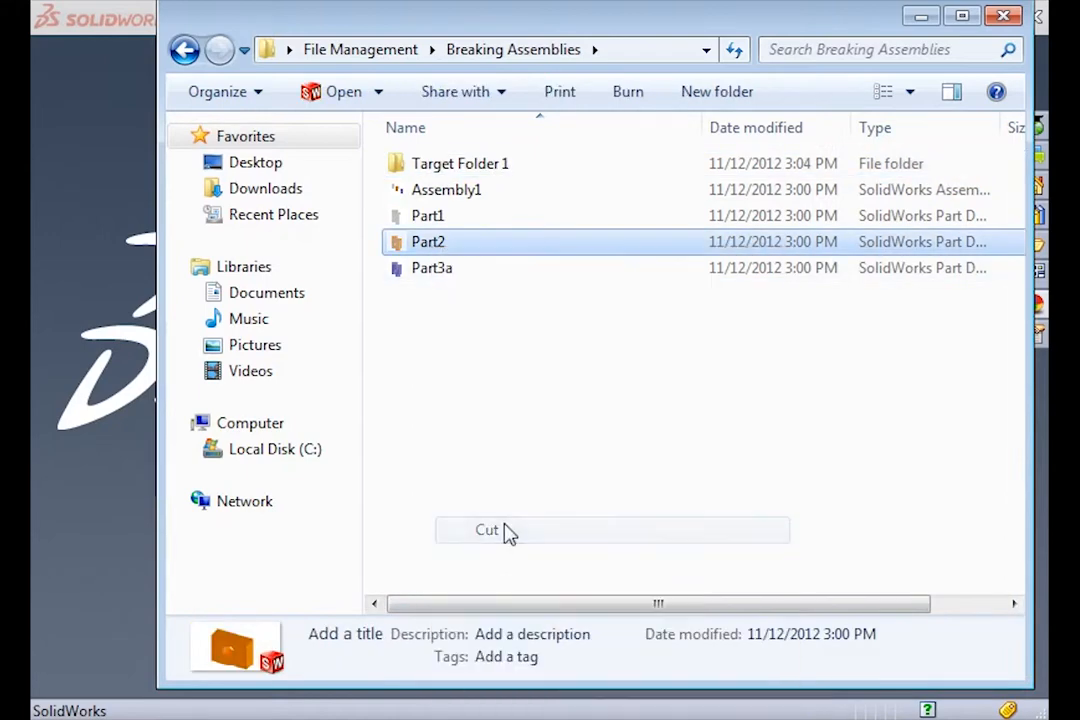
double_click(466, 166)
right_click(466, 172)
click(550, 340)
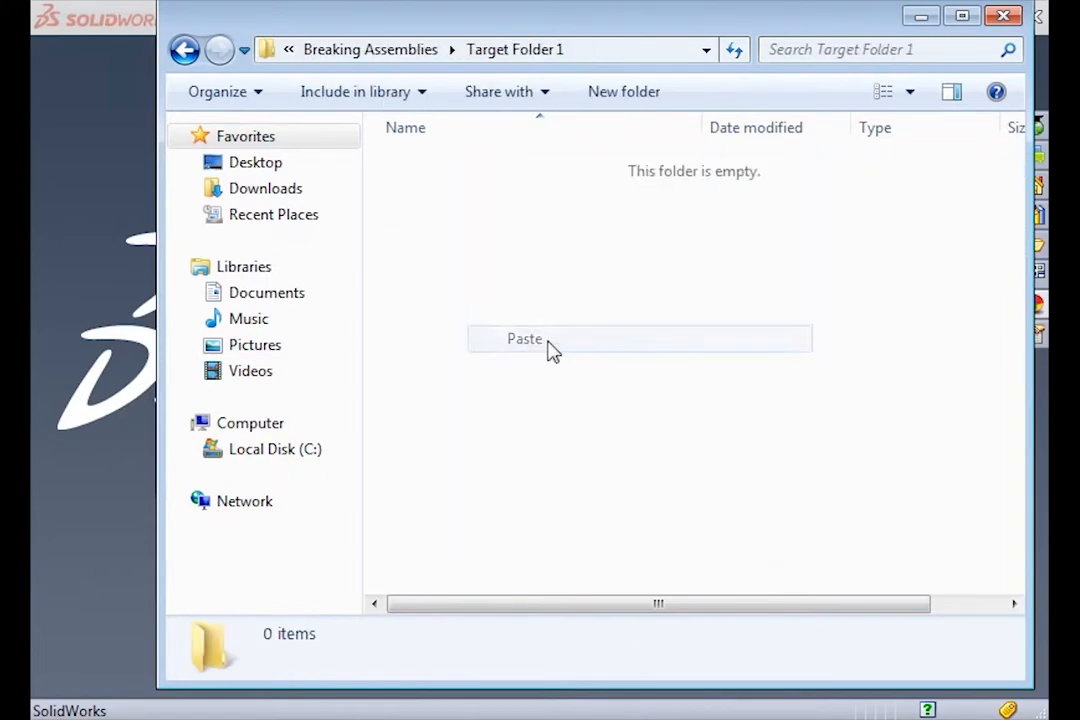
click(370, 49)
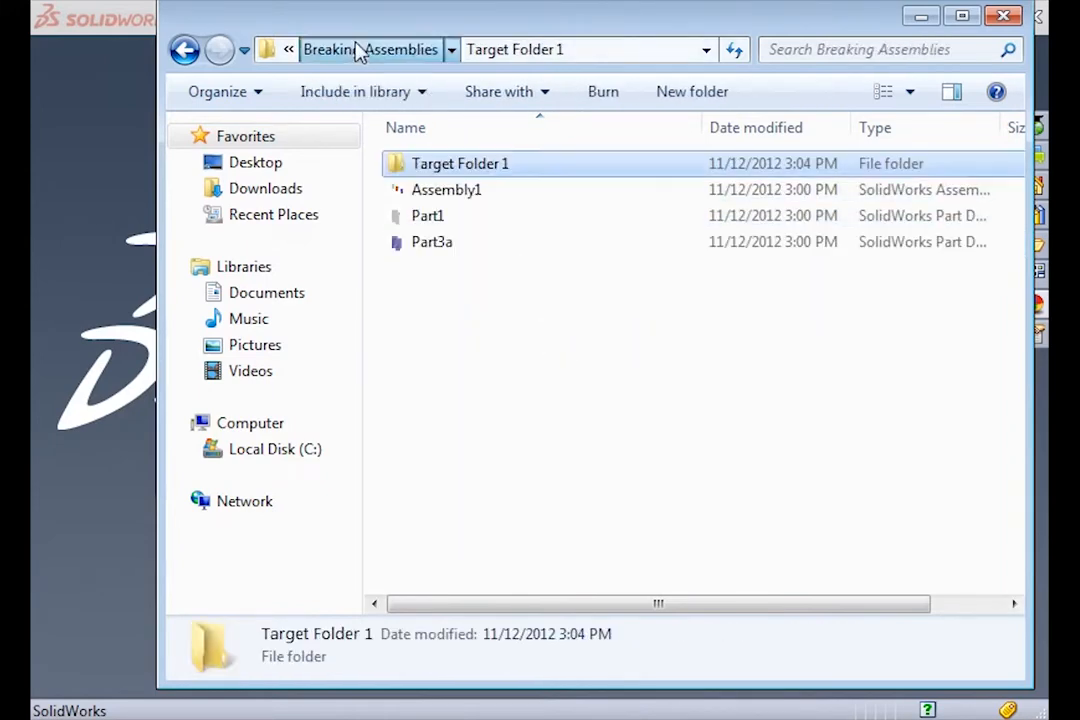
click(517, 360)
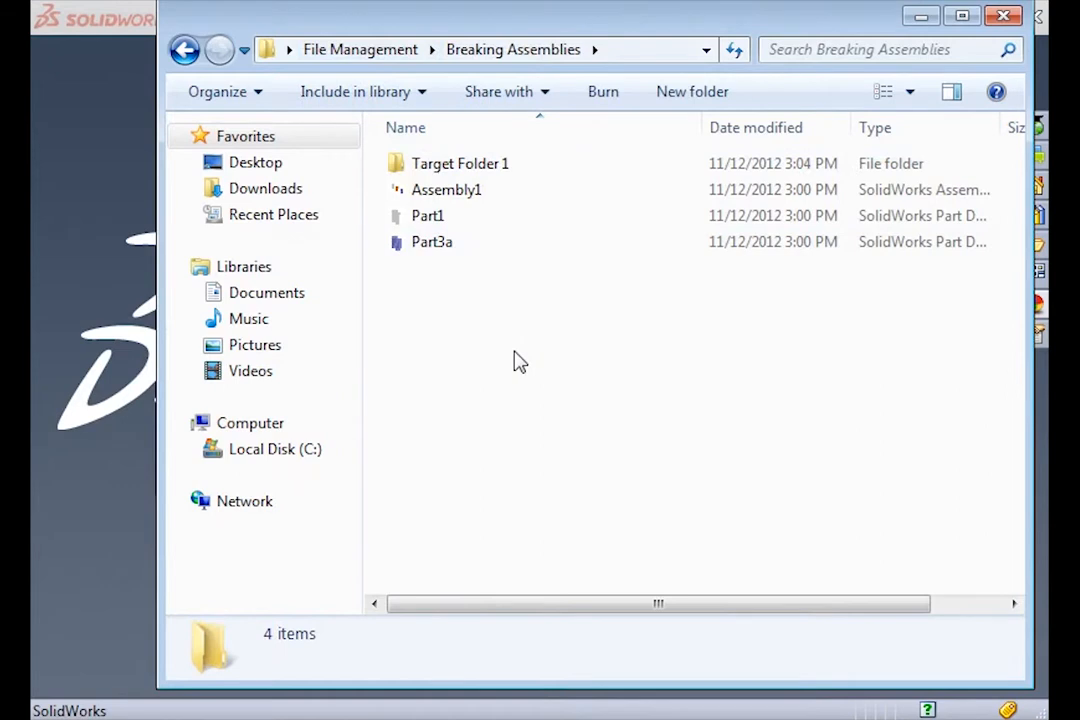
- Open Assembly1 in SolidWorks with the missing Part2 and Part3 suppressed, and close it without saving
drag(455, 196, 137, 281)
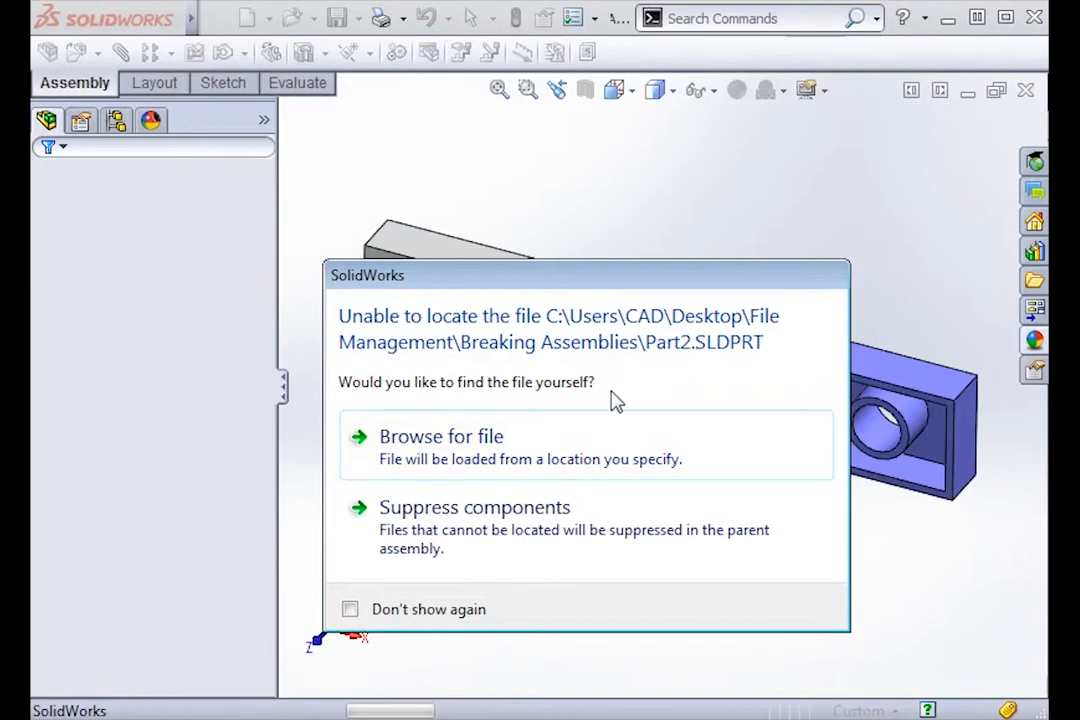
click(515, 533)
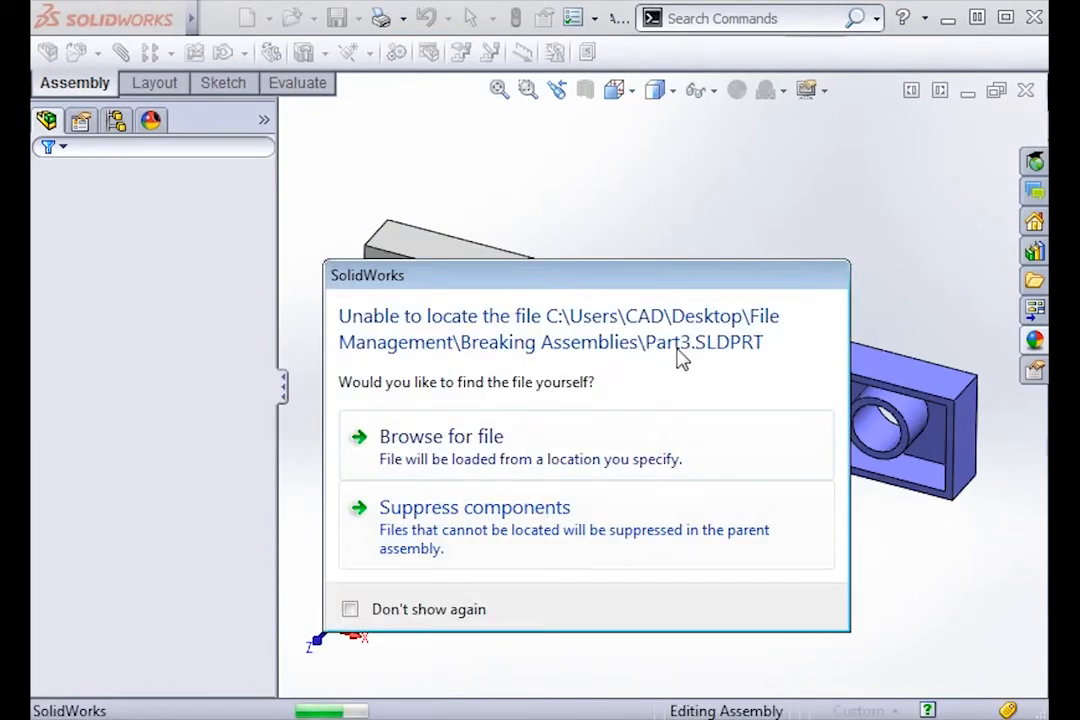
click(487, 521)
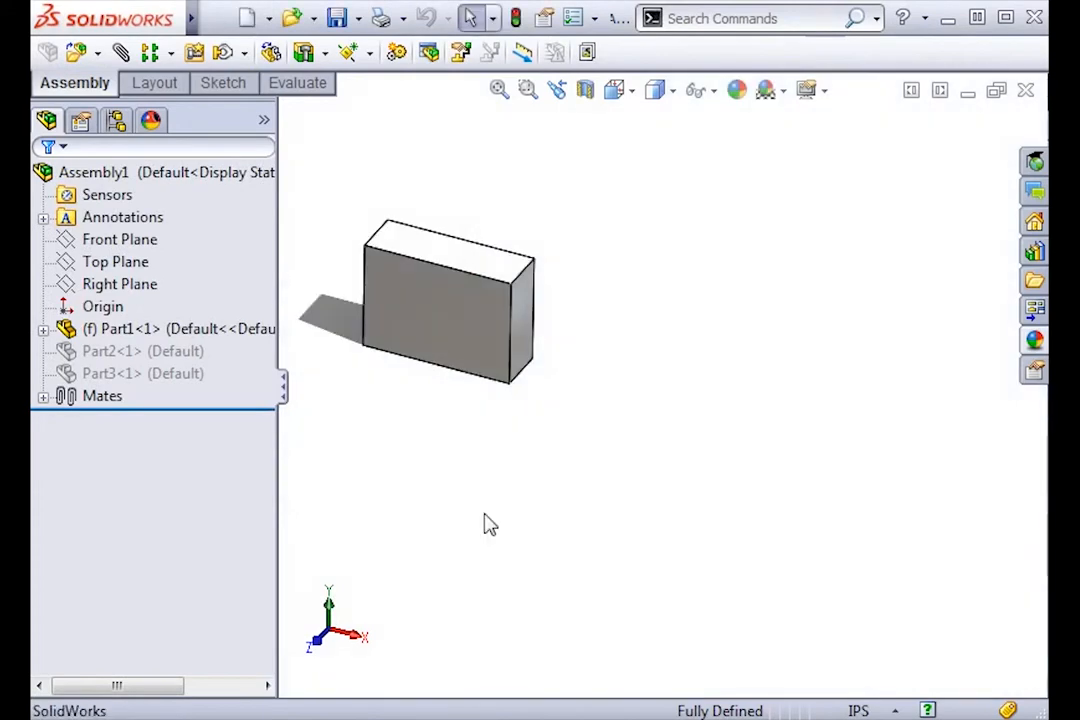
click(1025, 90)
click(620, 517)
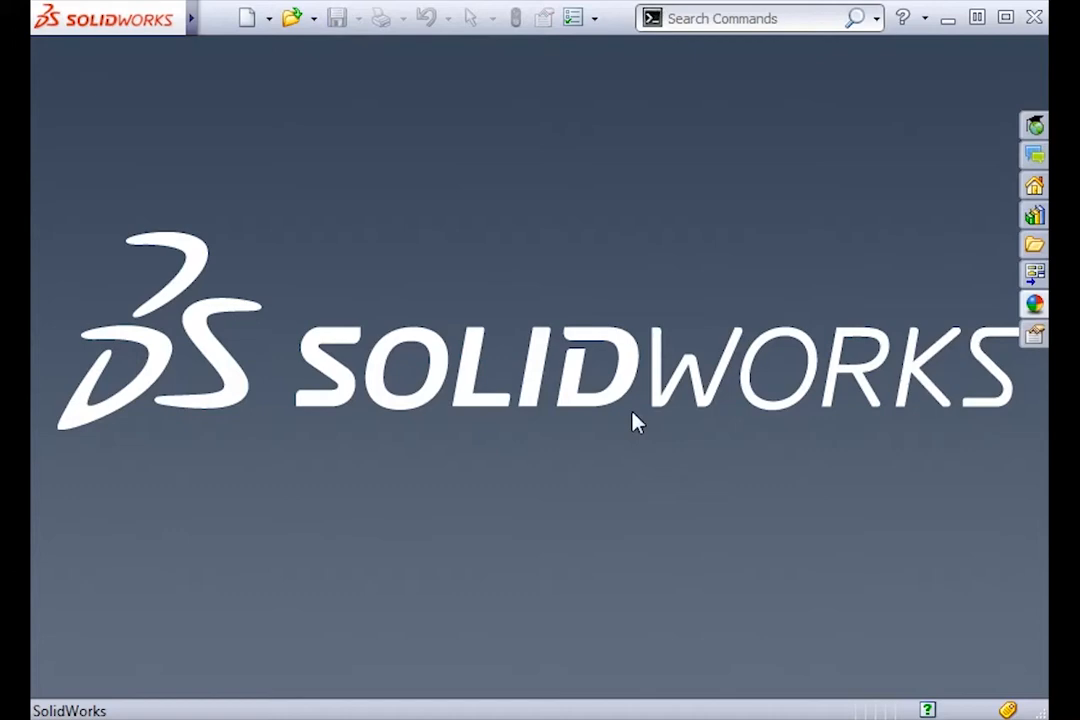
- Switch back to Windows Explorer and create a folder named Target Folder 2 inside Breaking Assemblies
key(alt+Tab)
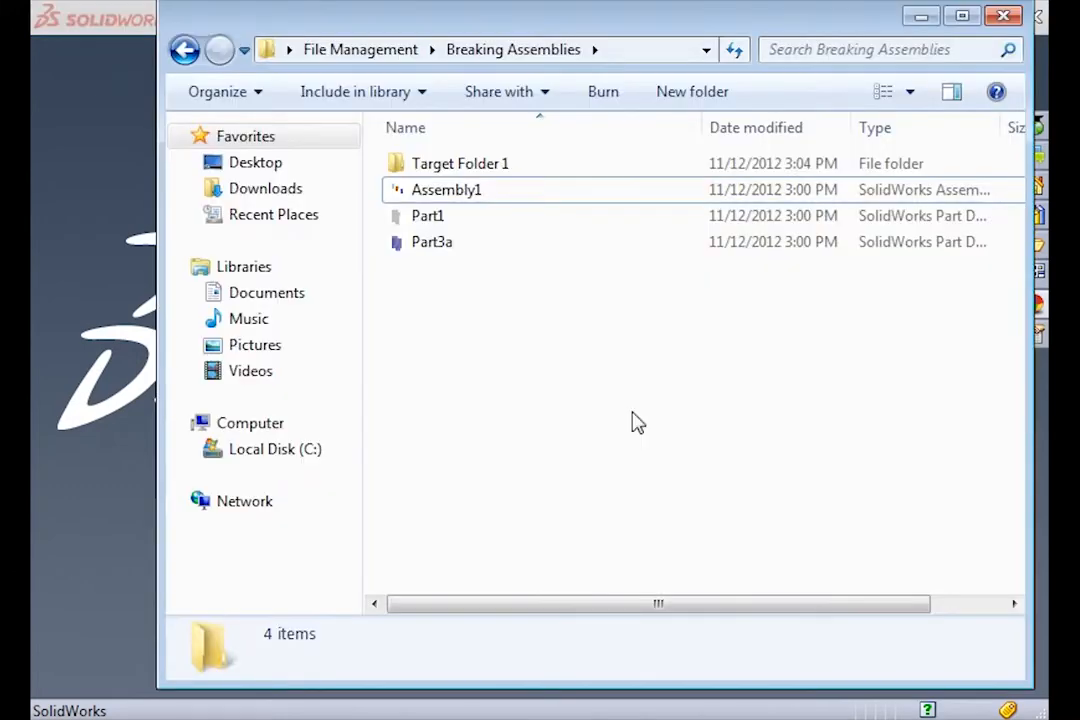
right_click(432, 322)
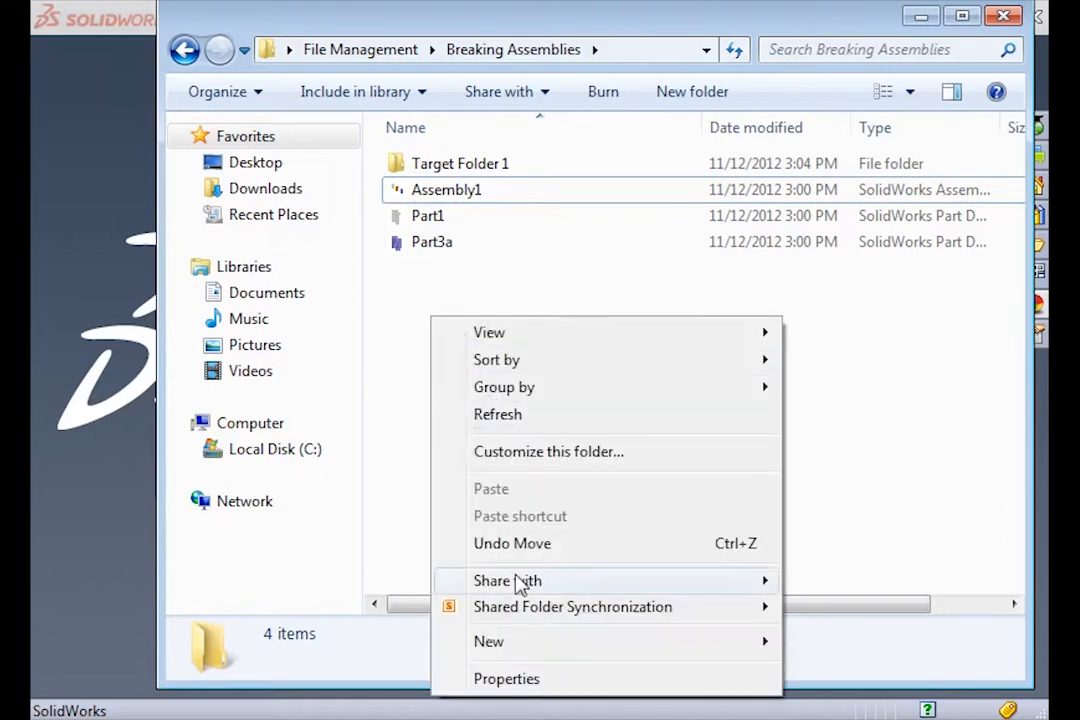
mouse_move(521, 644)
click(840, 645)
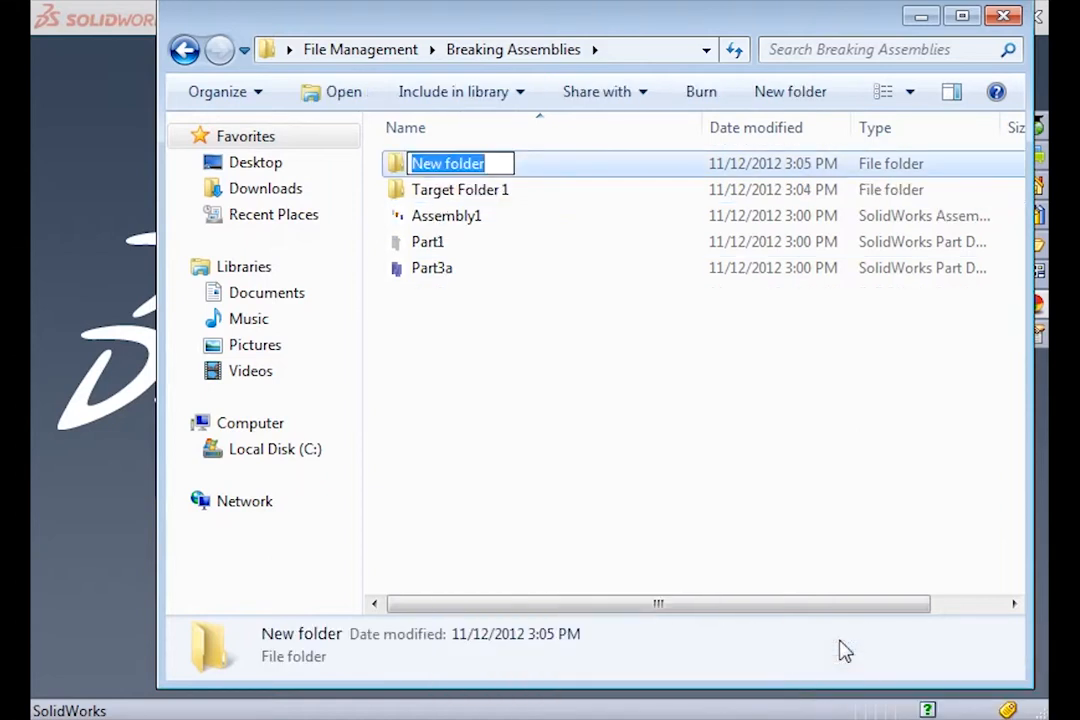
text(Target Folder)
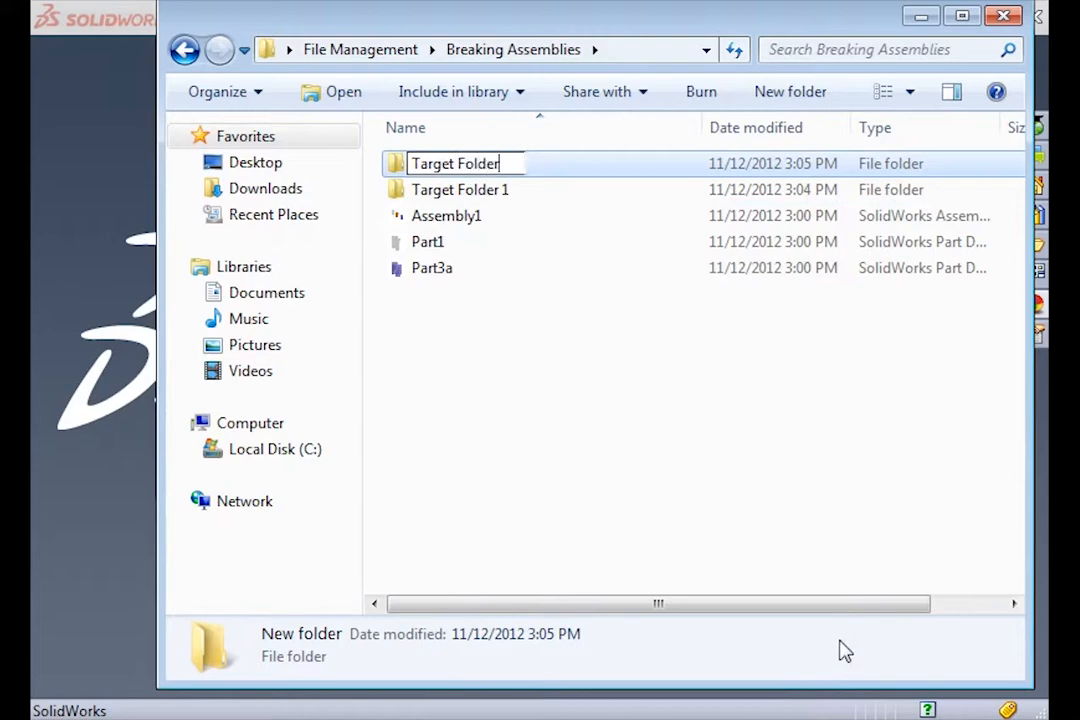
text( 2)
key(Return)
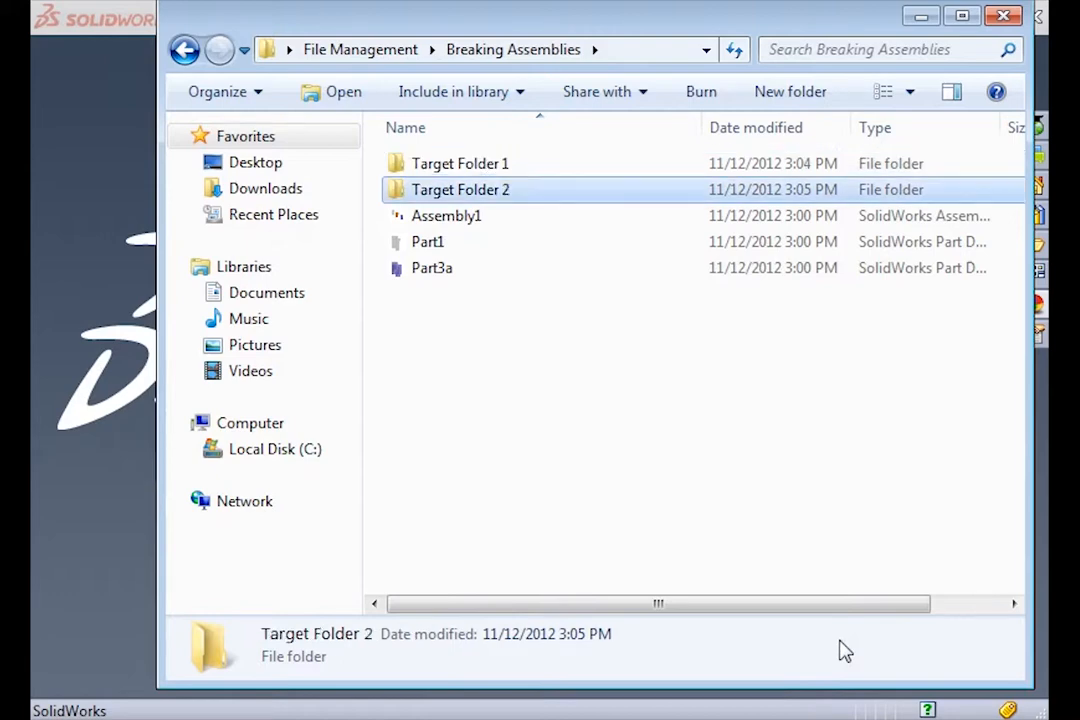
click(764, 557)
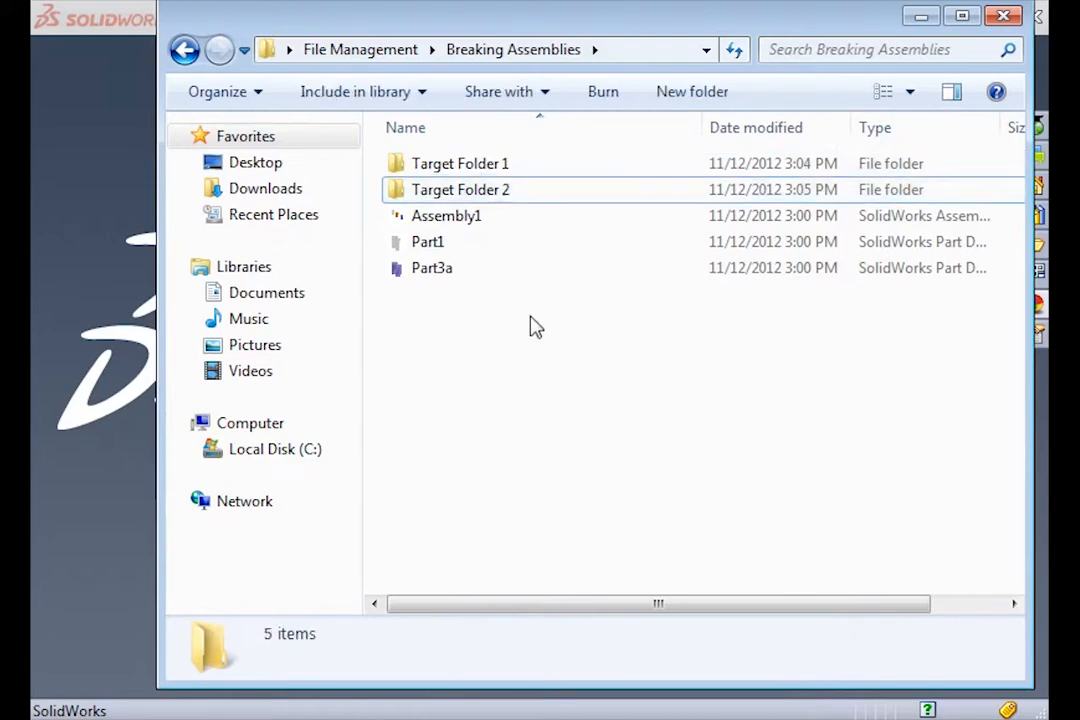
- Copy the Part1 file from Breaking Assemblies into Target Folder 2
right_click(431, 251)
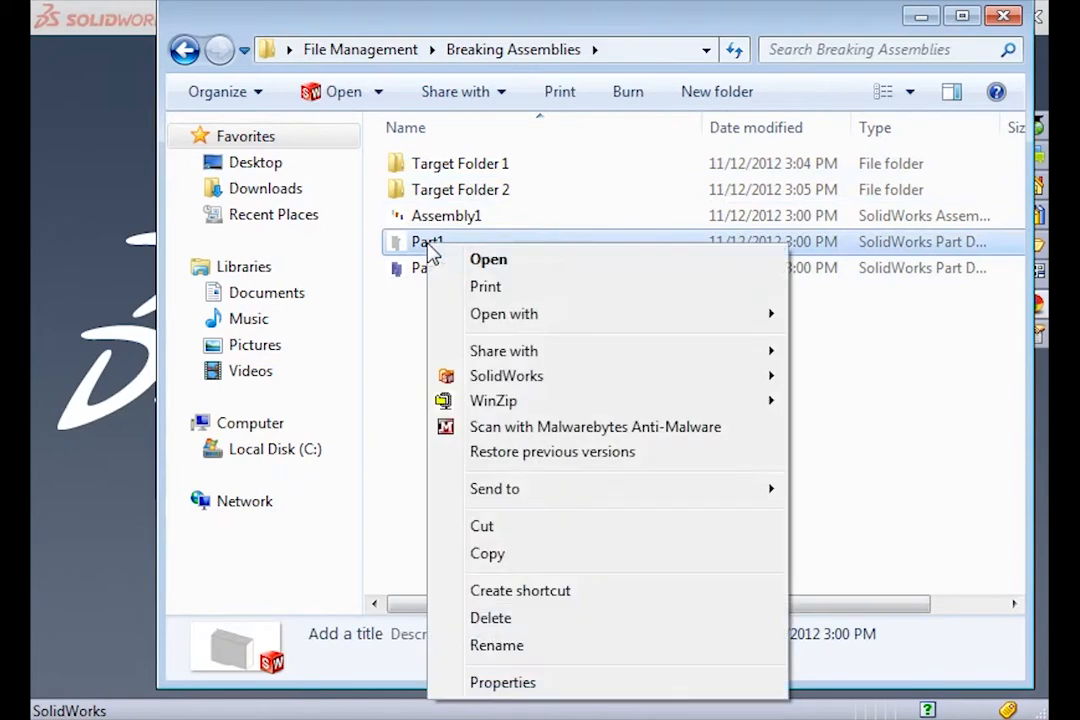
click(520, 555)
double_click(479, 190)
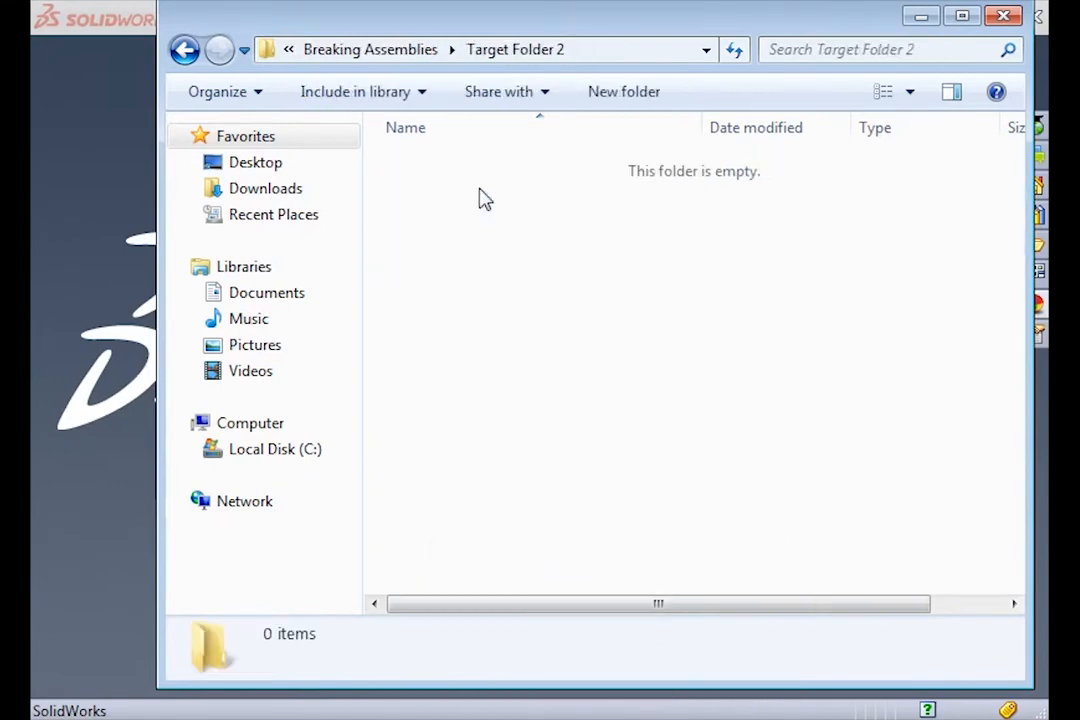
right_click(485, 199)
click(562, 362)
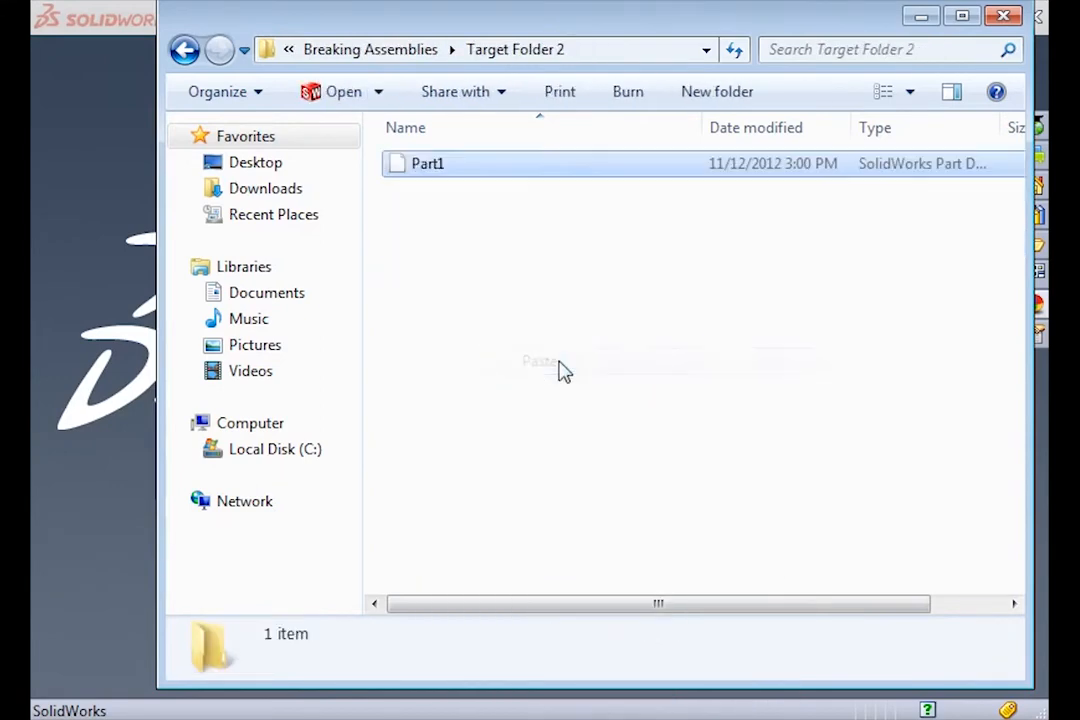
click(563, 371)
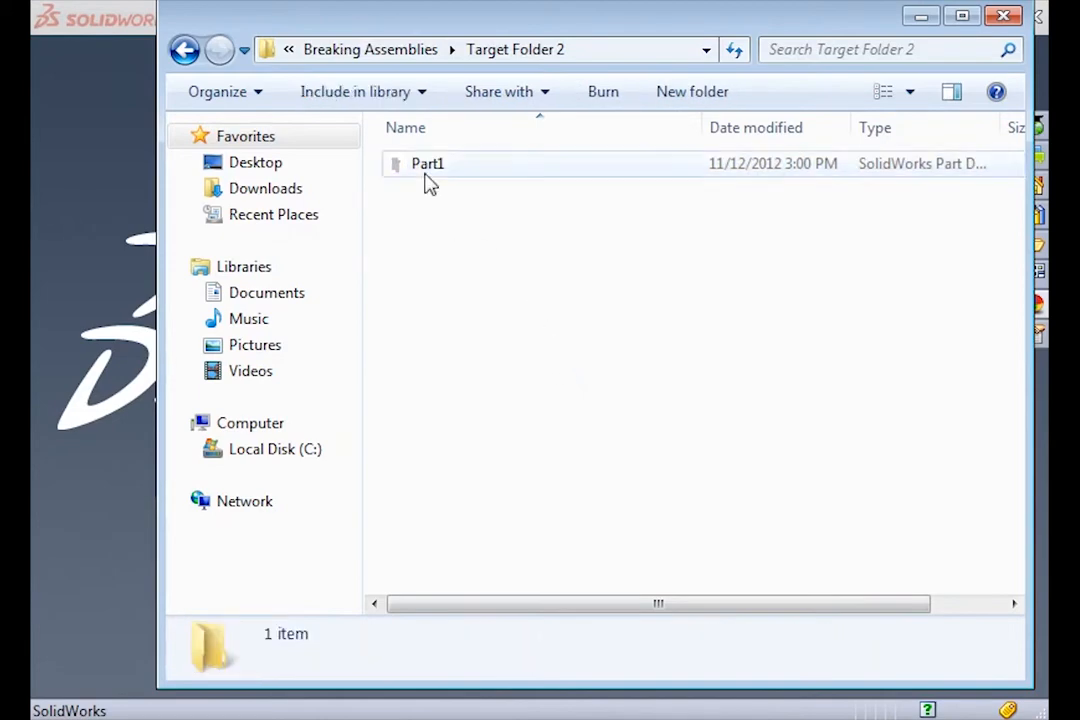
- Open the copied Part1 in SolidWorks and sketch a corner rectangle about 1.22 by 0.73 in on its front face for an extruded feature
drag(424, 181, 135, 355)
click(198, 55)
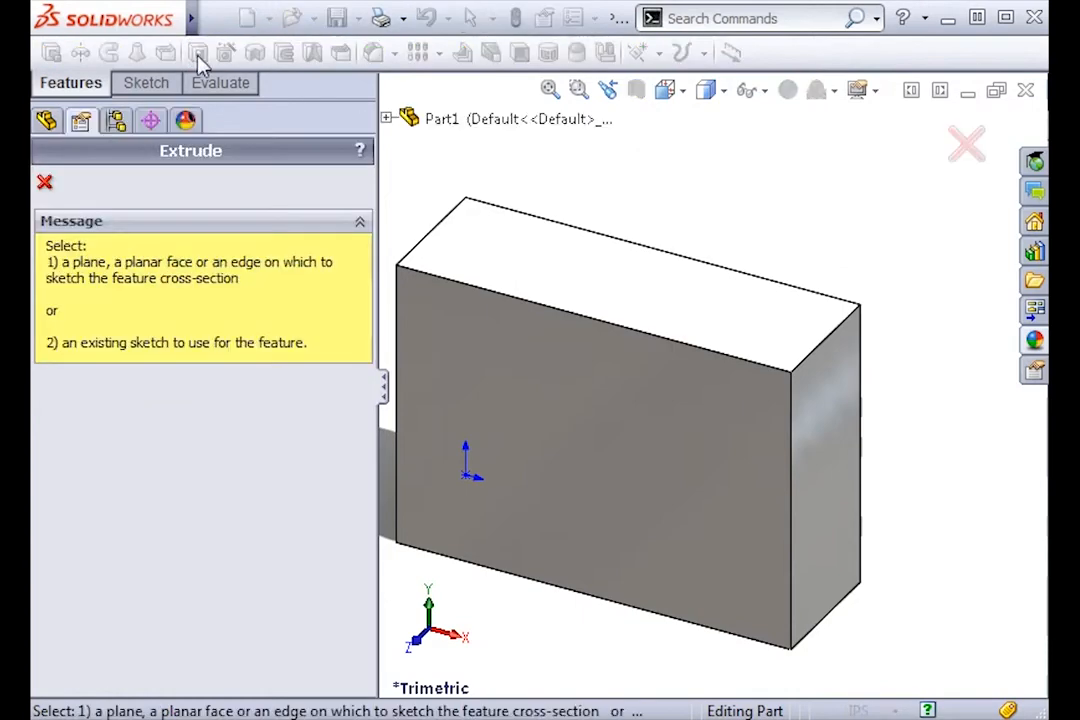
click(512, 366)
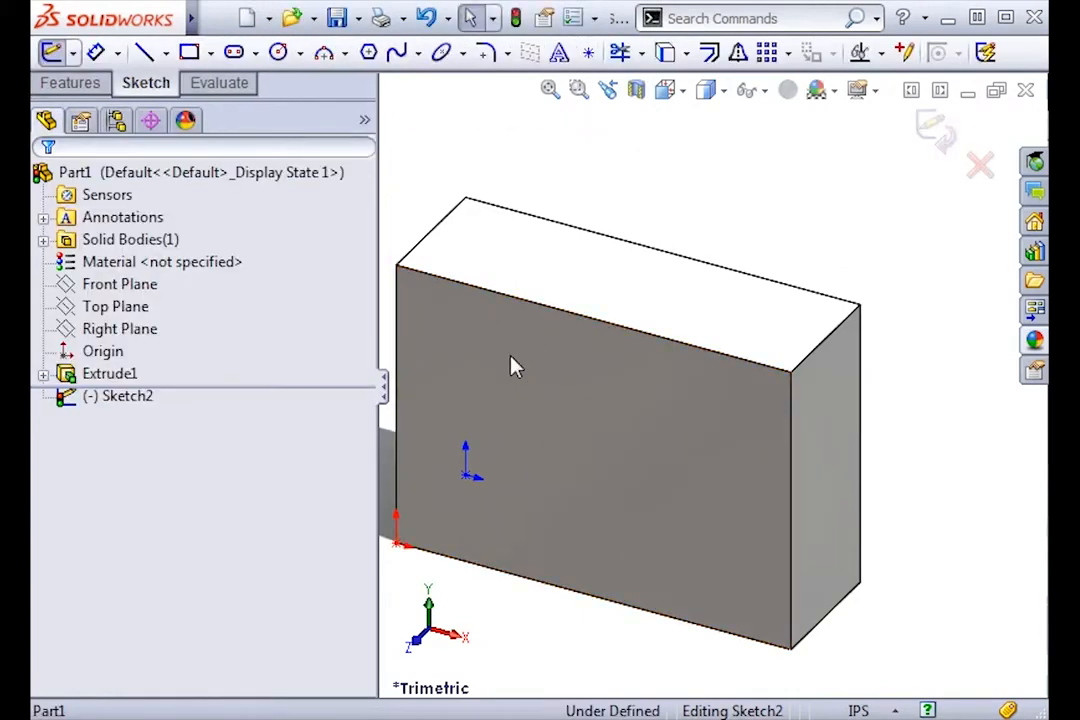
click(188, 52)
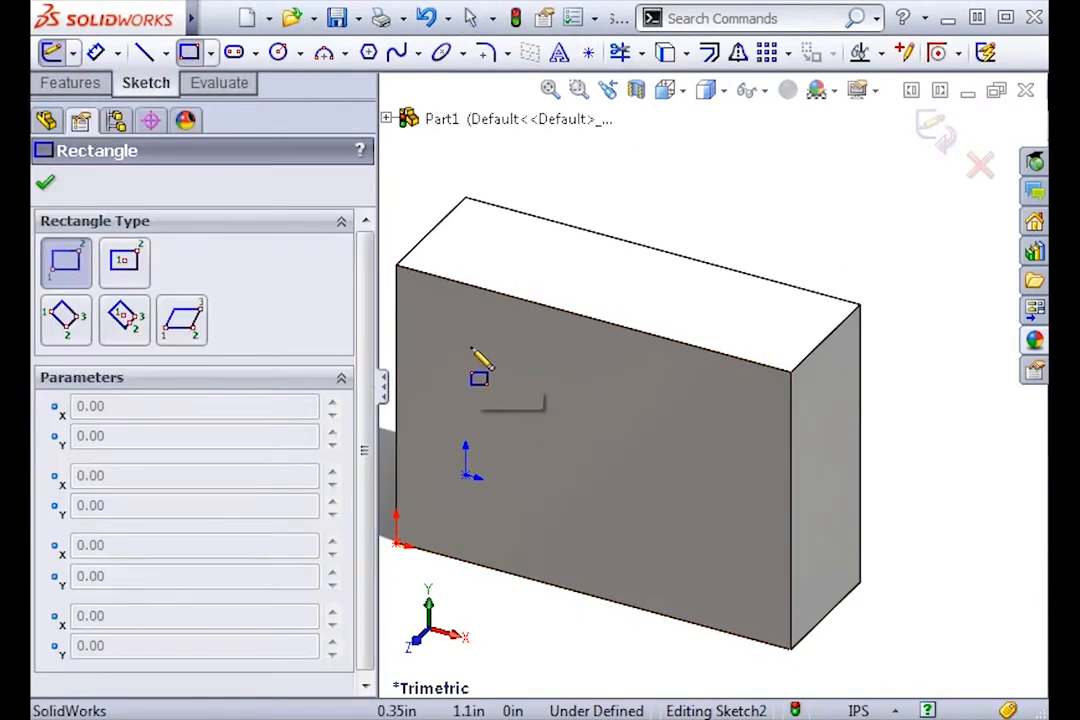
click(467, 342)
click(716, 550)
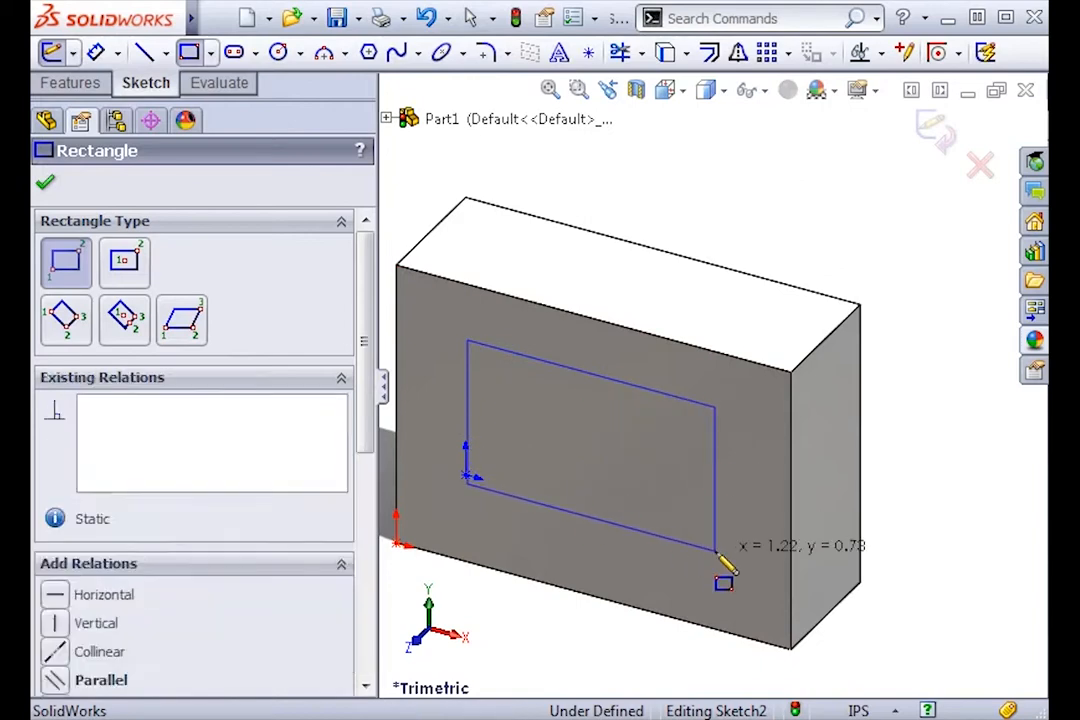
- Cut the sketched rectangle Through All the block of the copied Part1 and close the part
key(Escape)
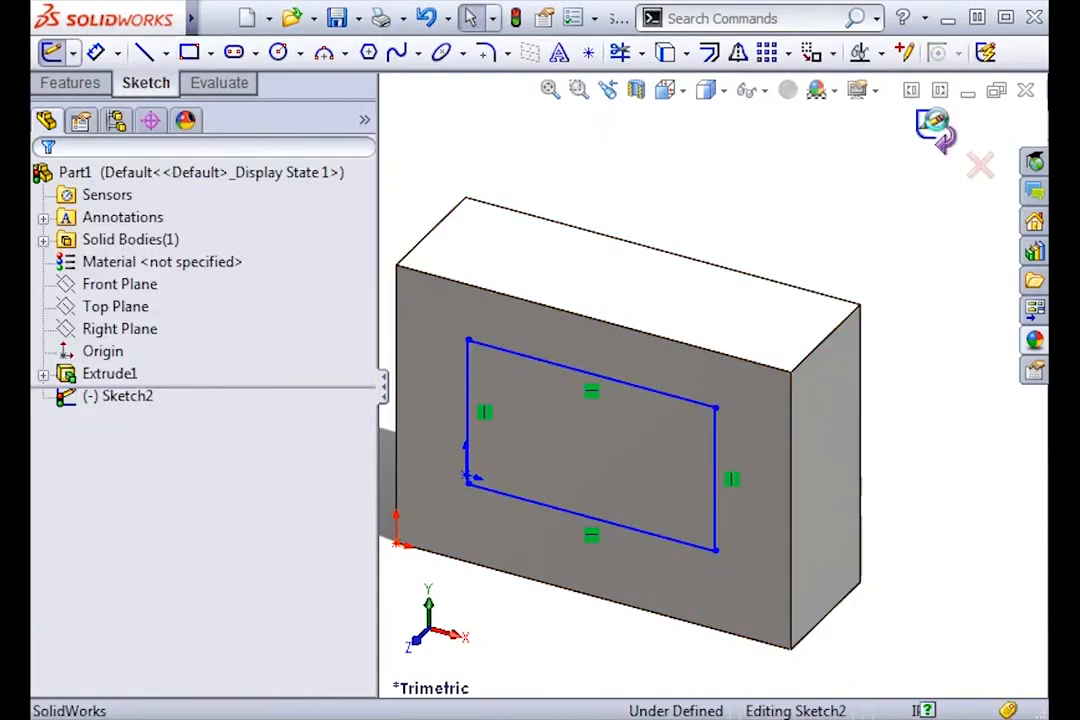
click(935, 124)
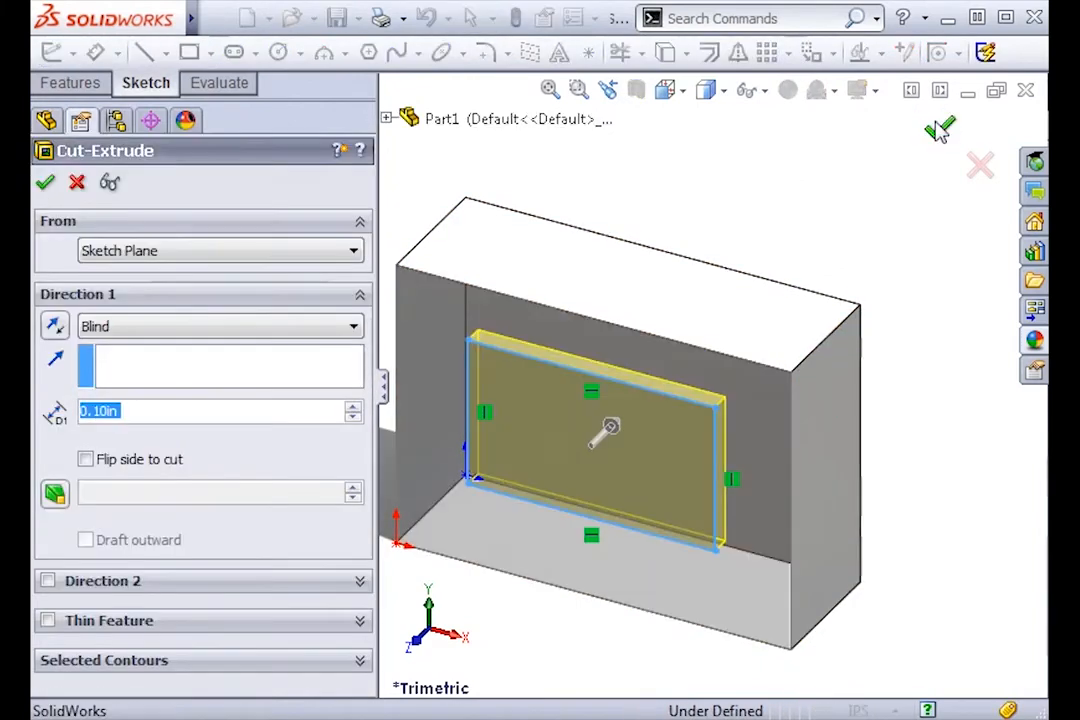
click(305, 326)
click(250, 370)
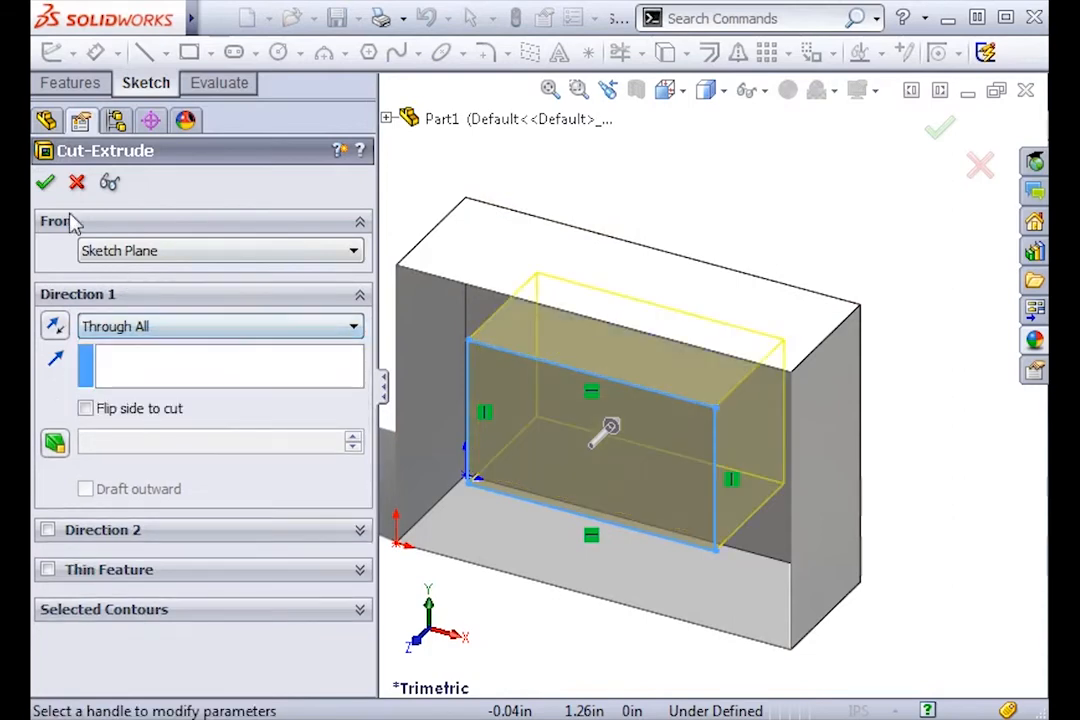
click(45, 182)
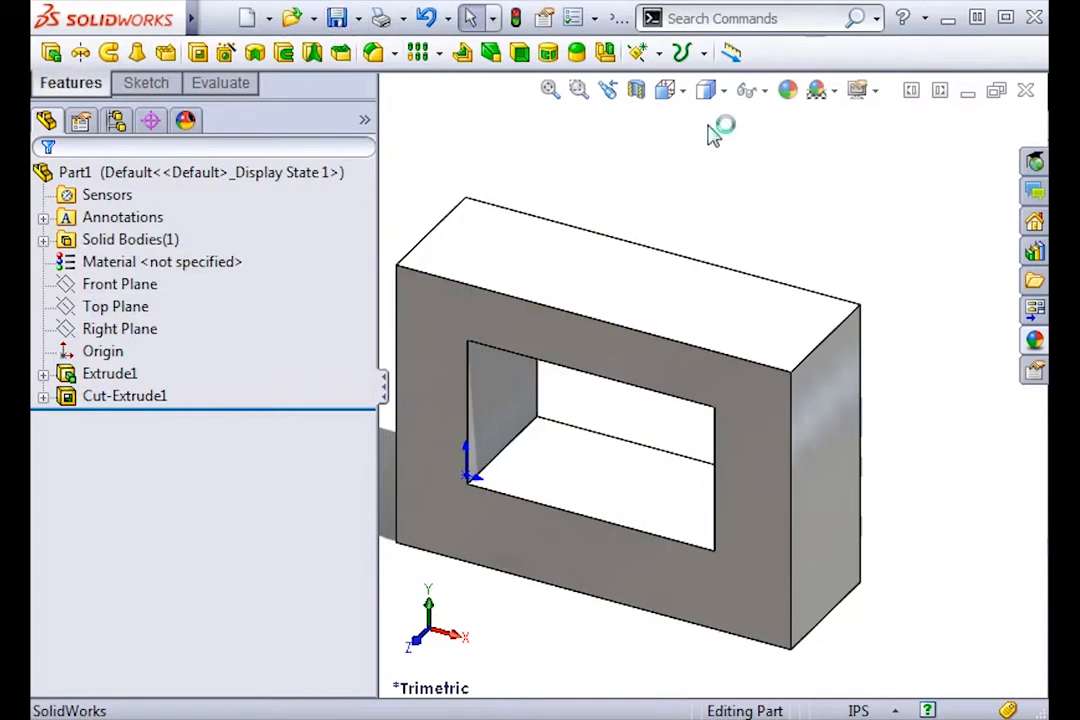
click(1025, 90)
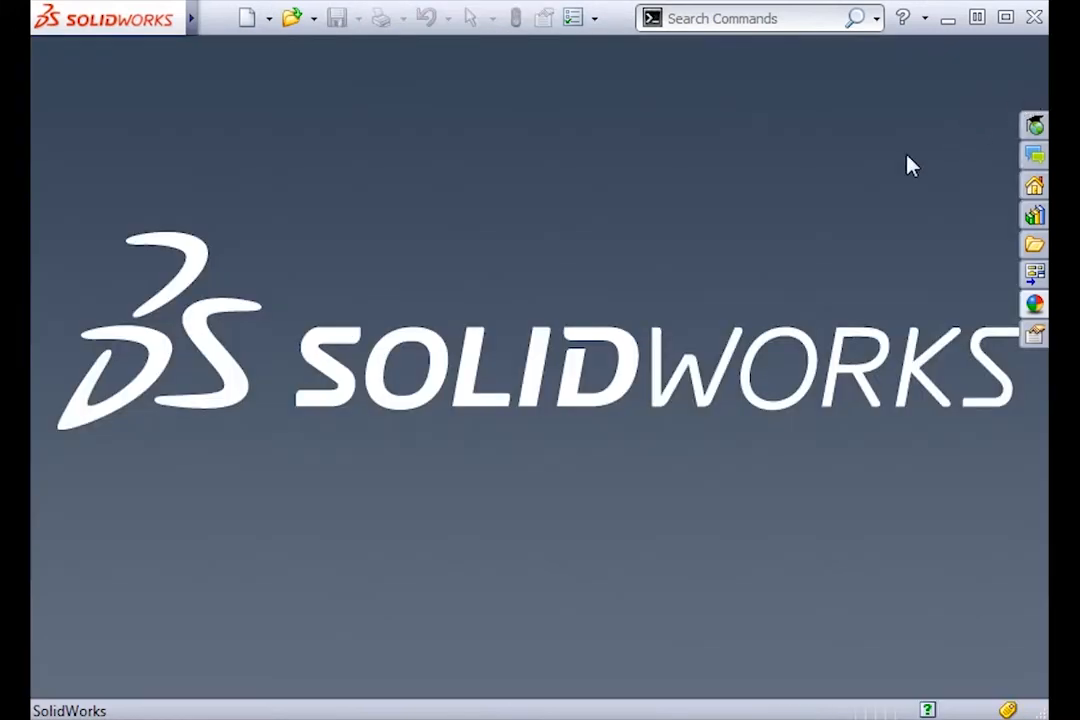
- Switch to Windows Explorer and open Assembly1 from Breaking Assemblies in SolidWorks, suppressing the missing Part2 and Part3
key(alt+Tab)
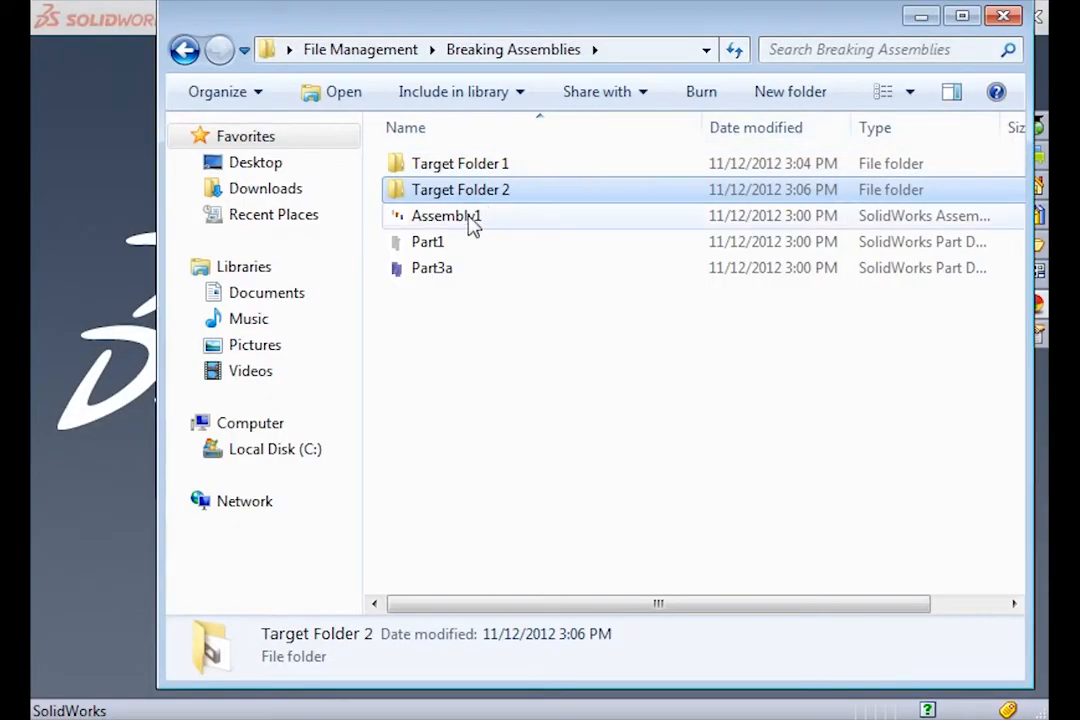
drag(470, 222, 135, 240)
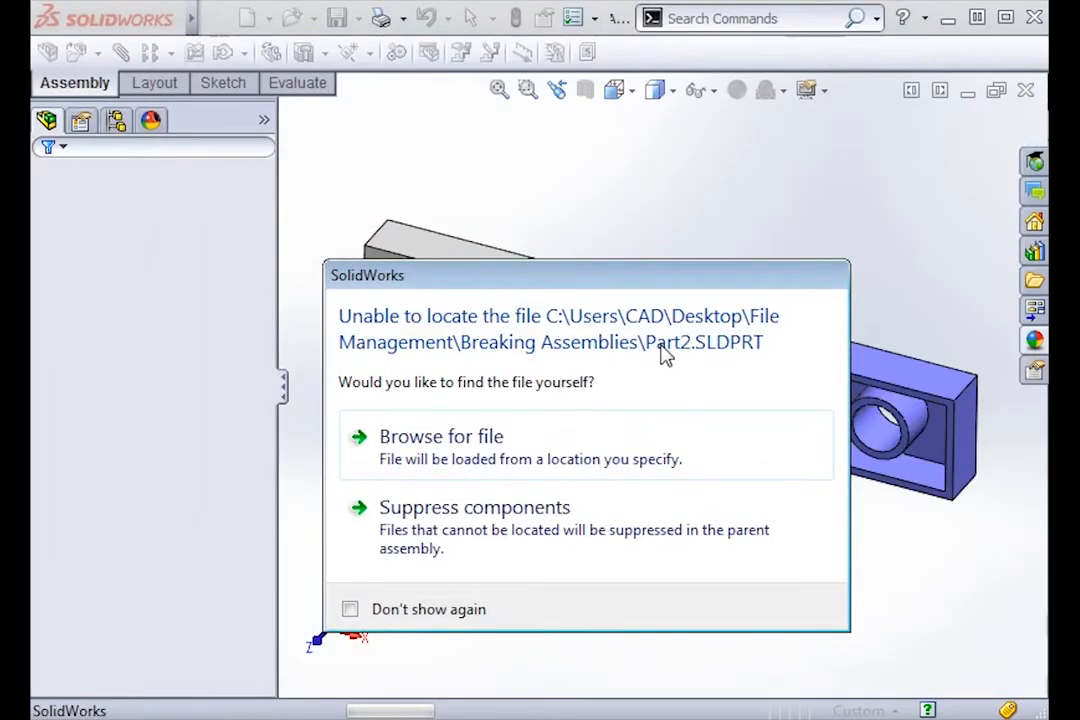
click(557, 528)
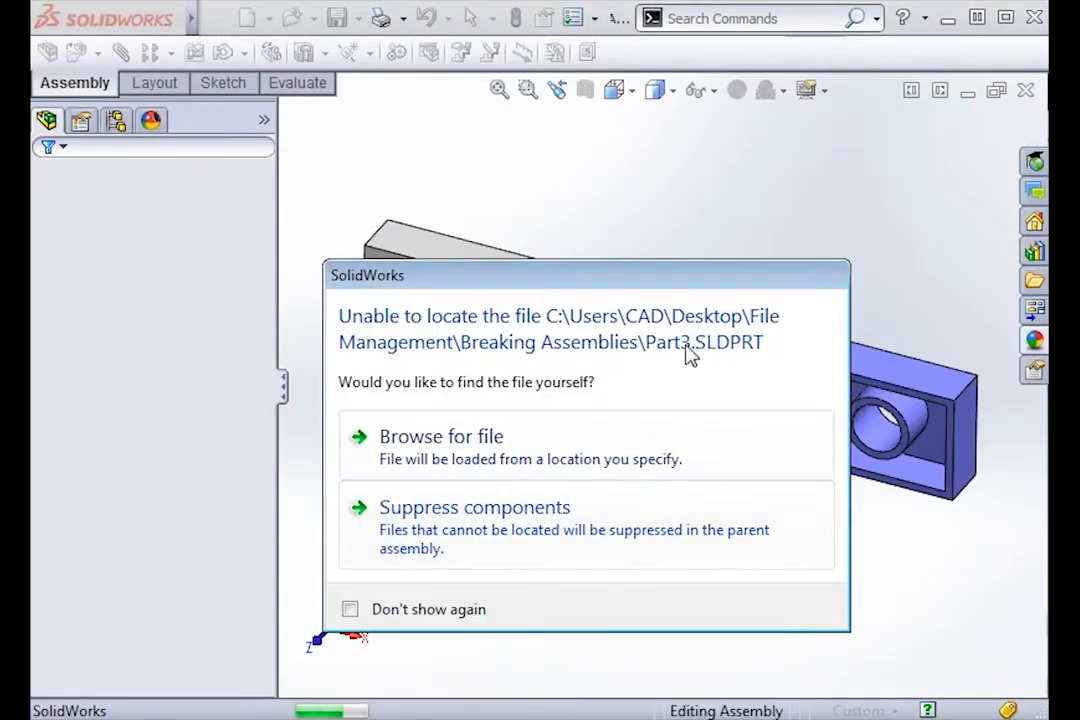
click(504, 547)
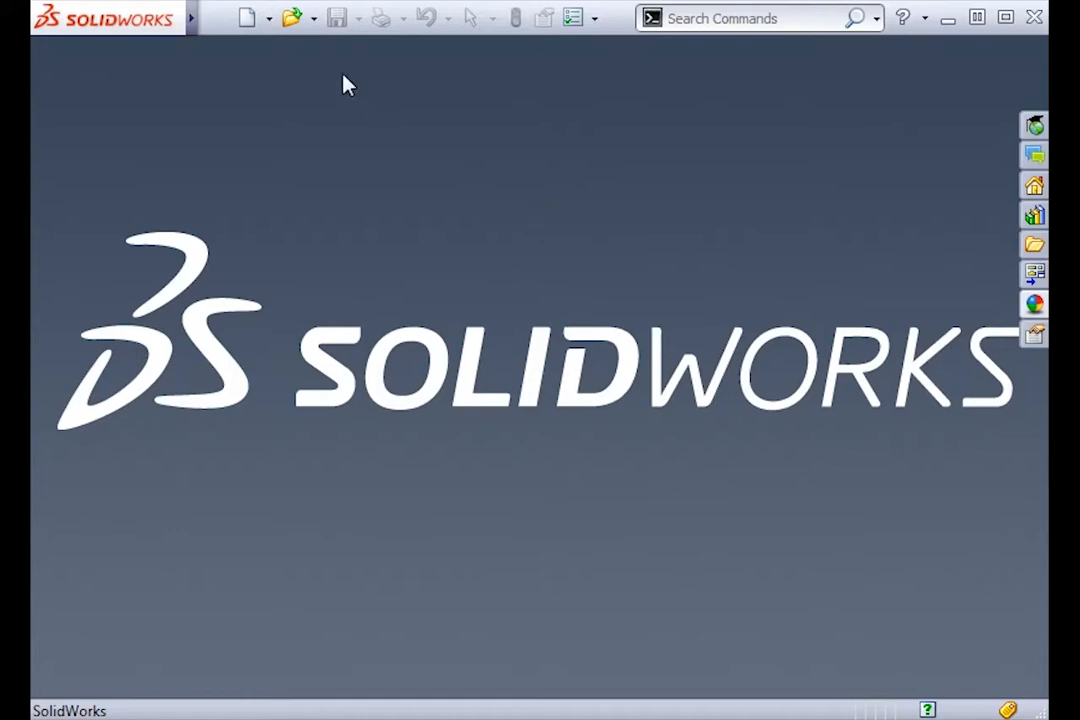
- Review the referenced file locations of Assembly1 in the References folder and open that assembly
click(292, 22)
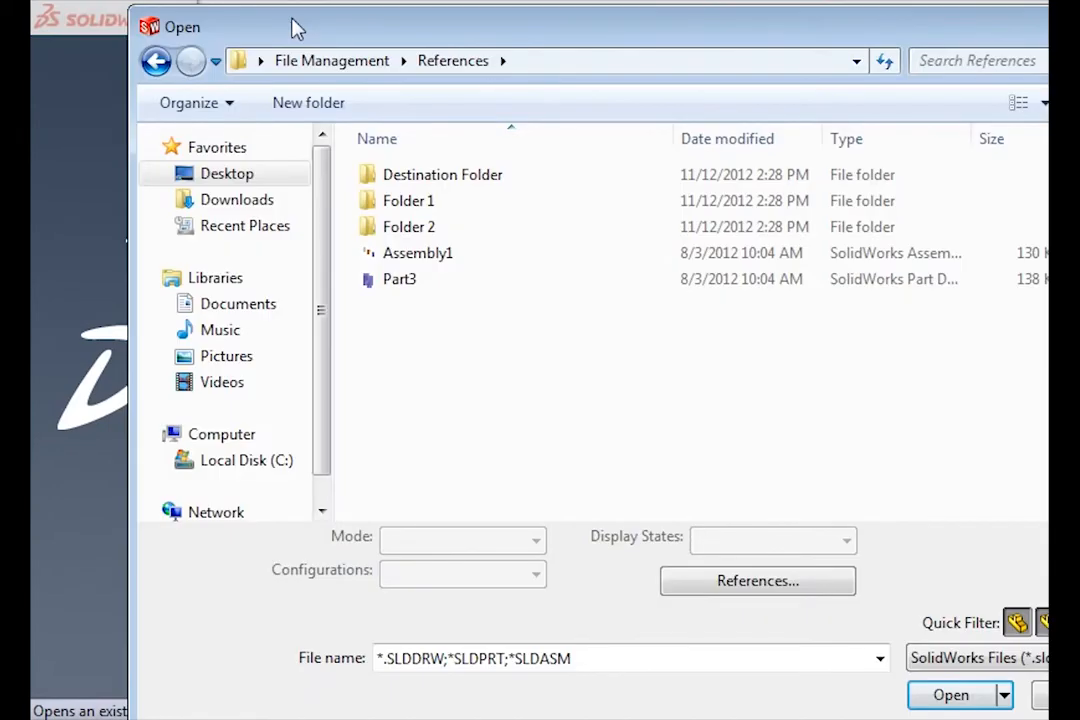
drag(294, 27, 212, 22)
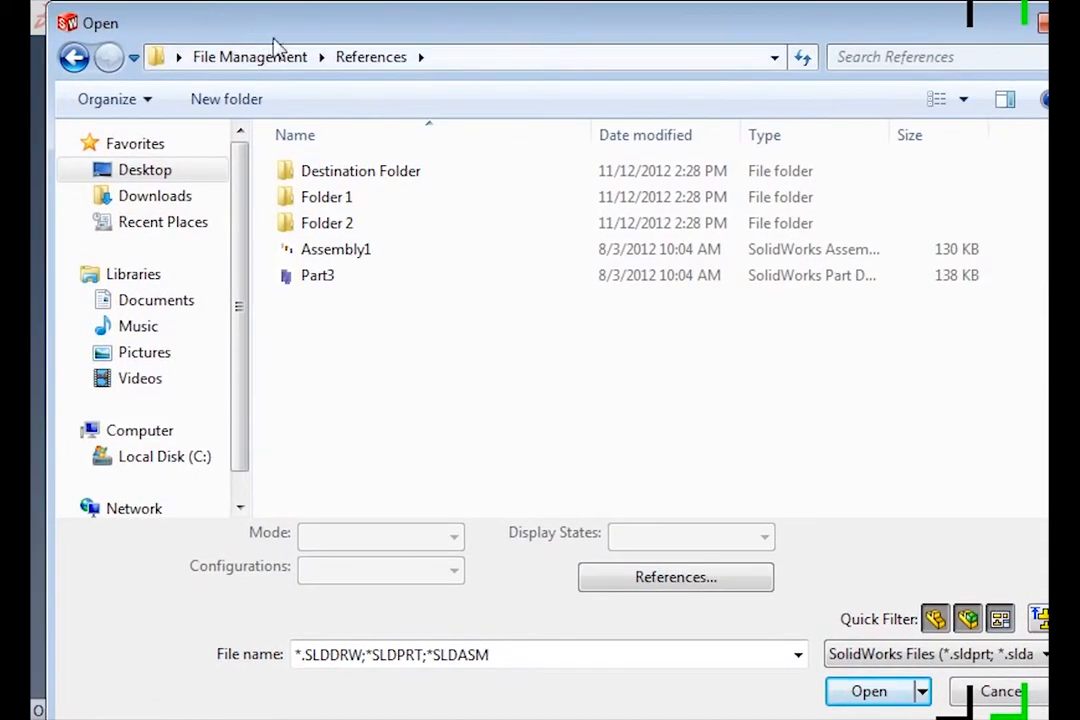
click(330, 250)
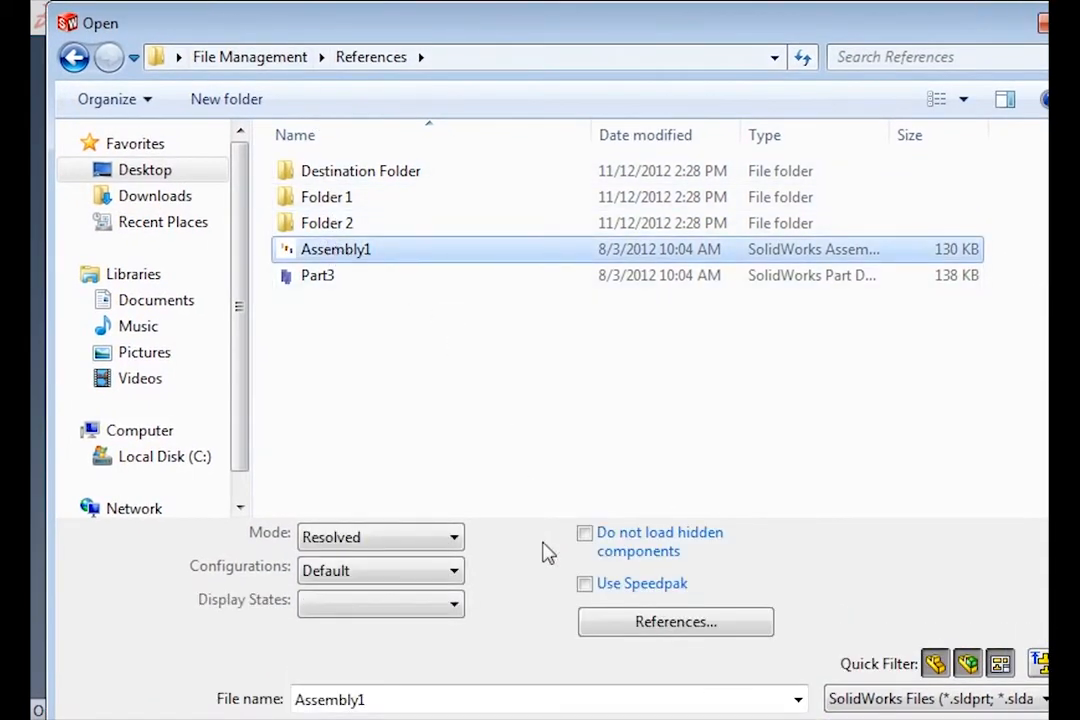
click(639, 623)
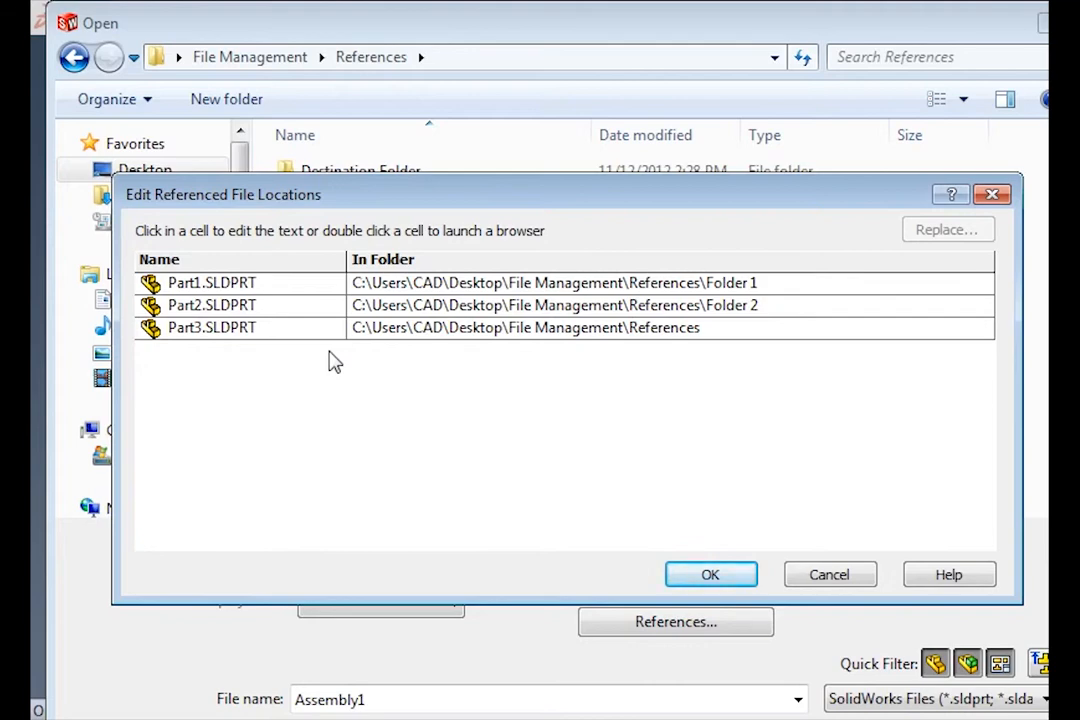
click(706, 576)
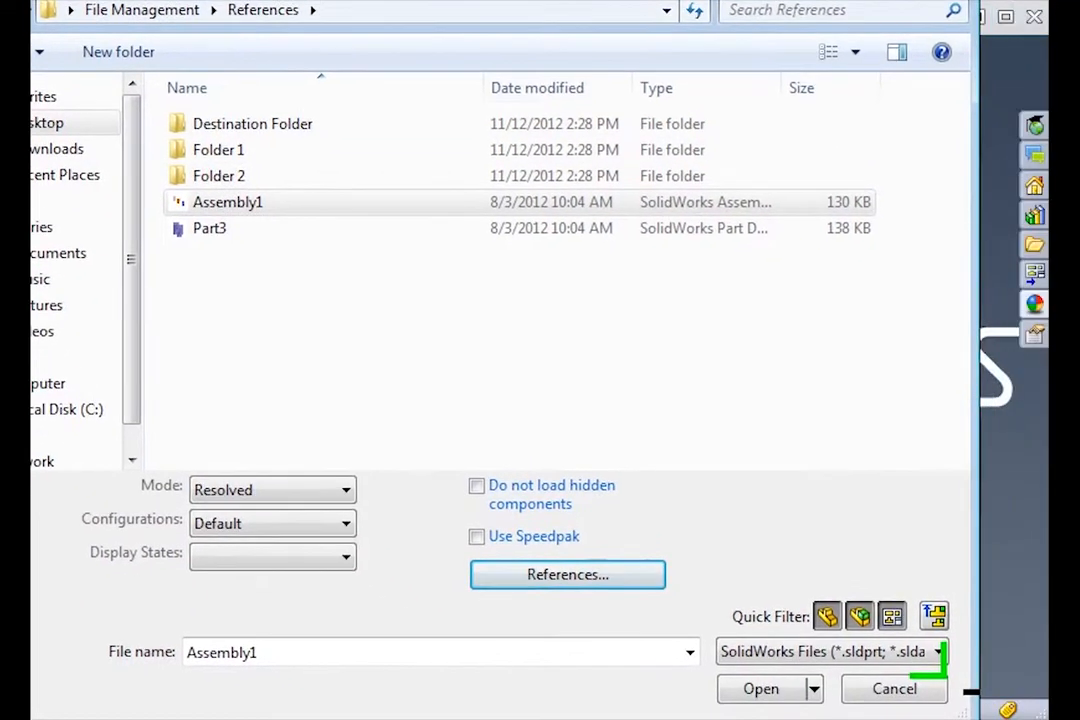
click(764, 689)
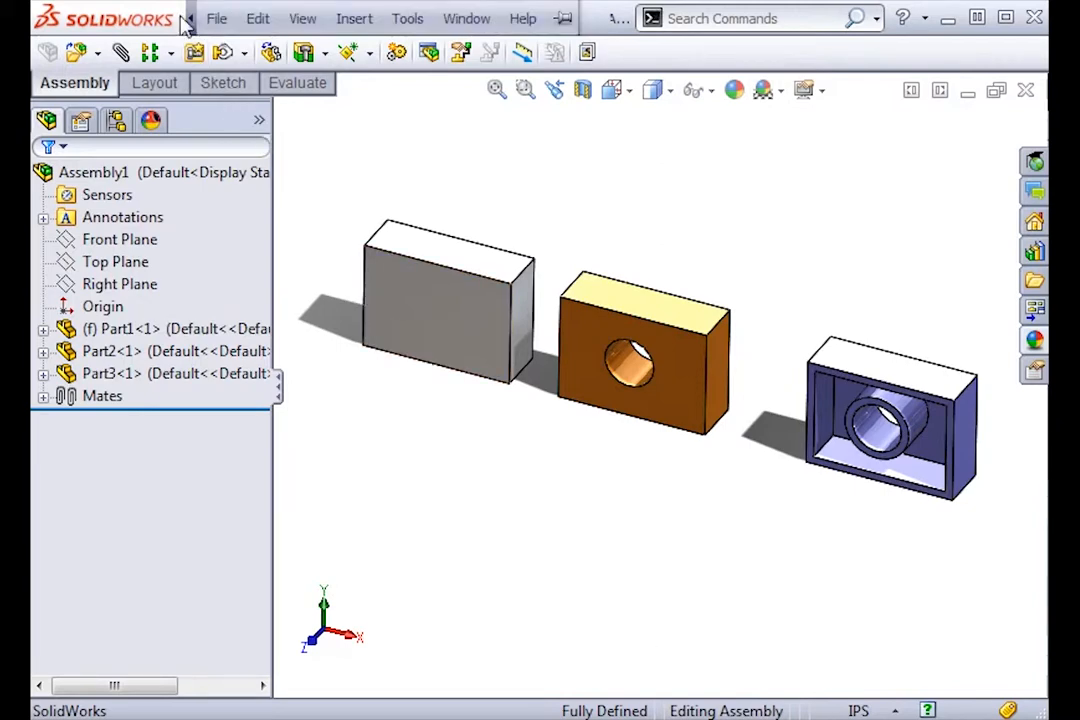
- Find the references of Assembly1 and start copying its files with Pack and Go
click(214, 18)
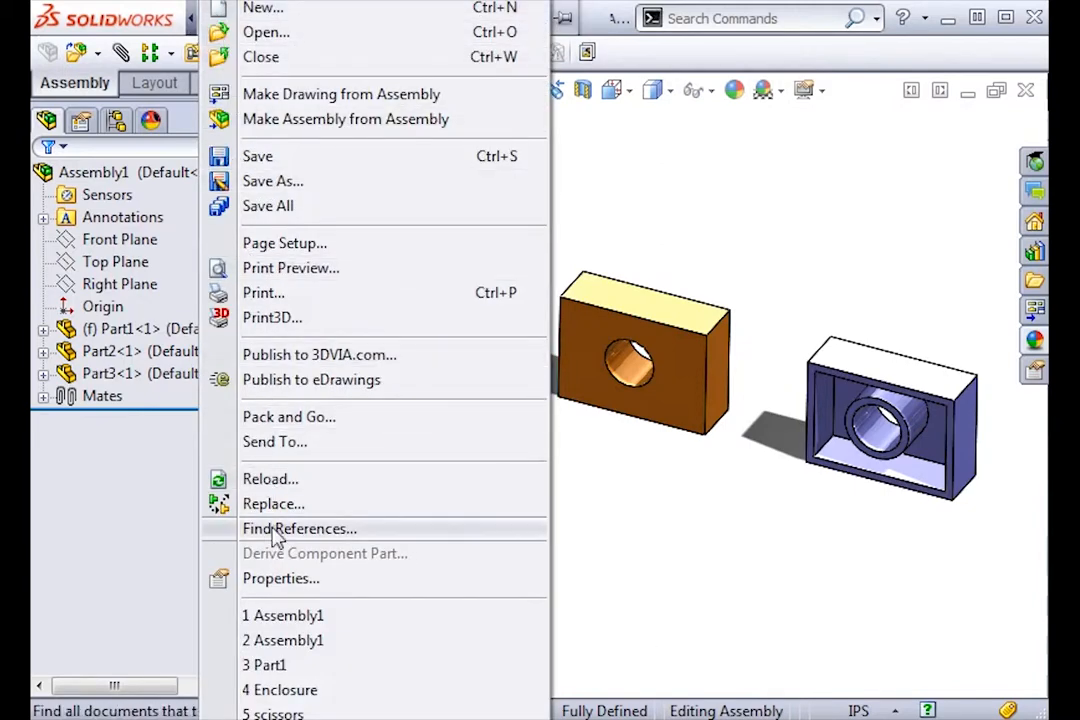
click(341, 538)
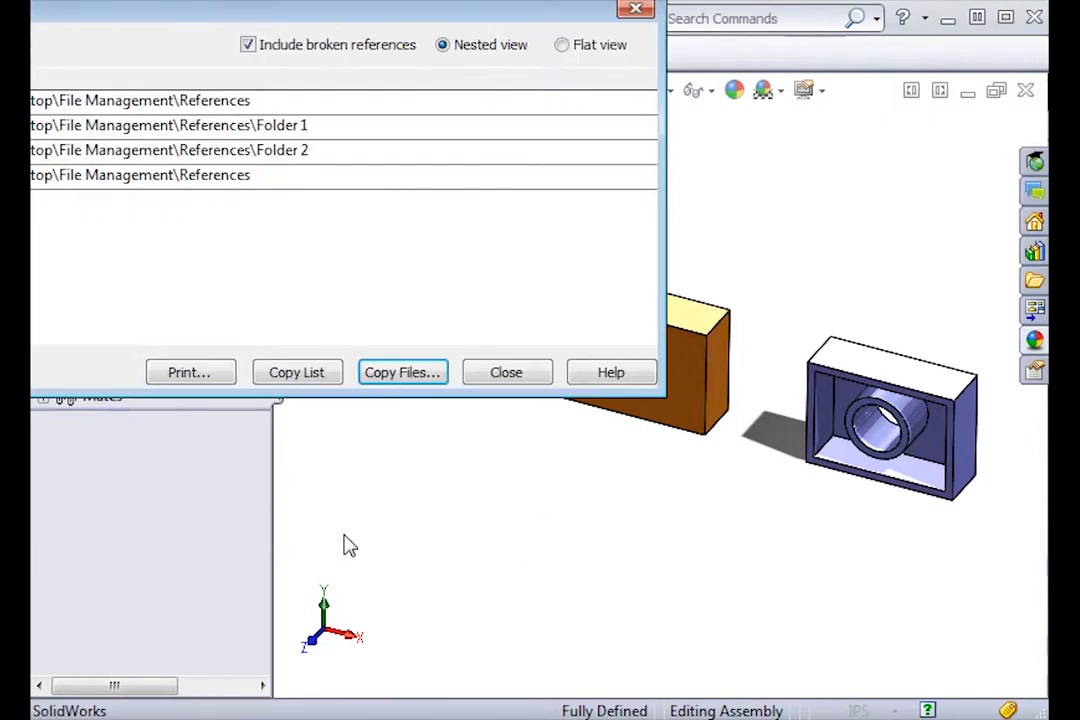
drag(268, 12, 656, 120)
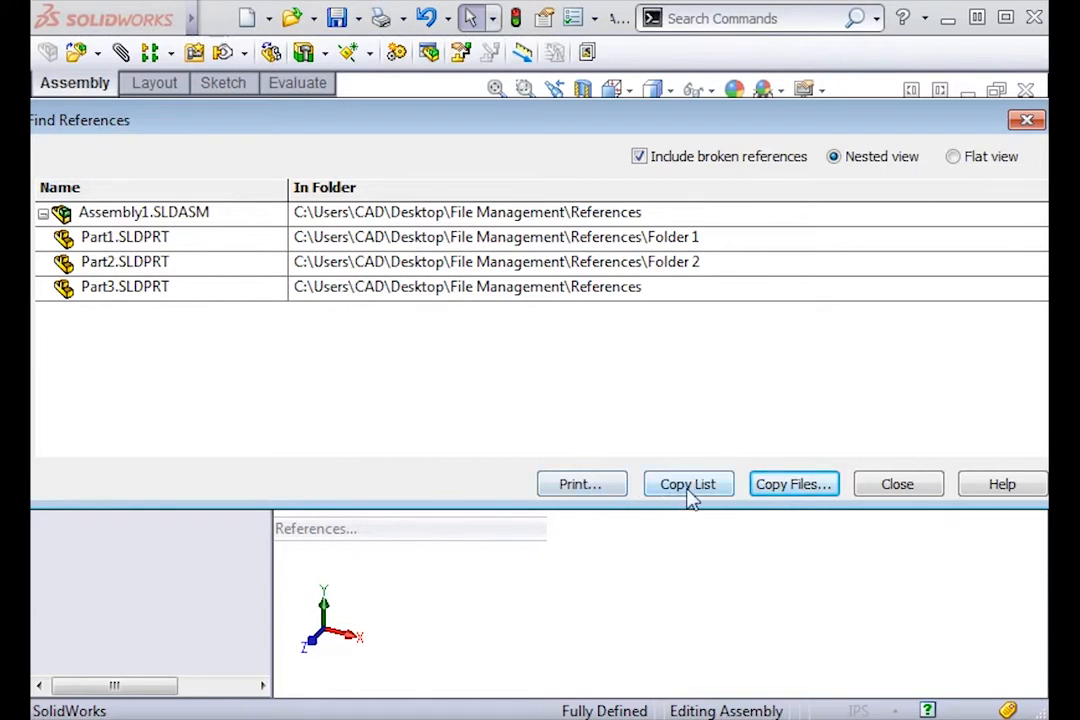
click(794, 484)
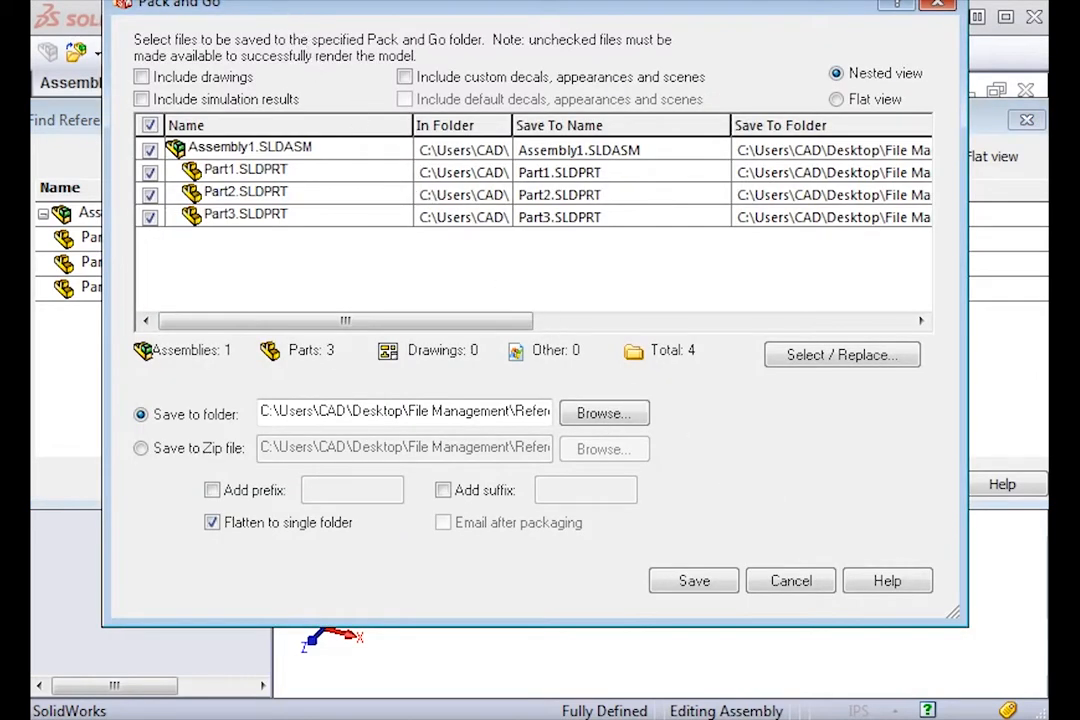
drag(290, 7, 290, 33)
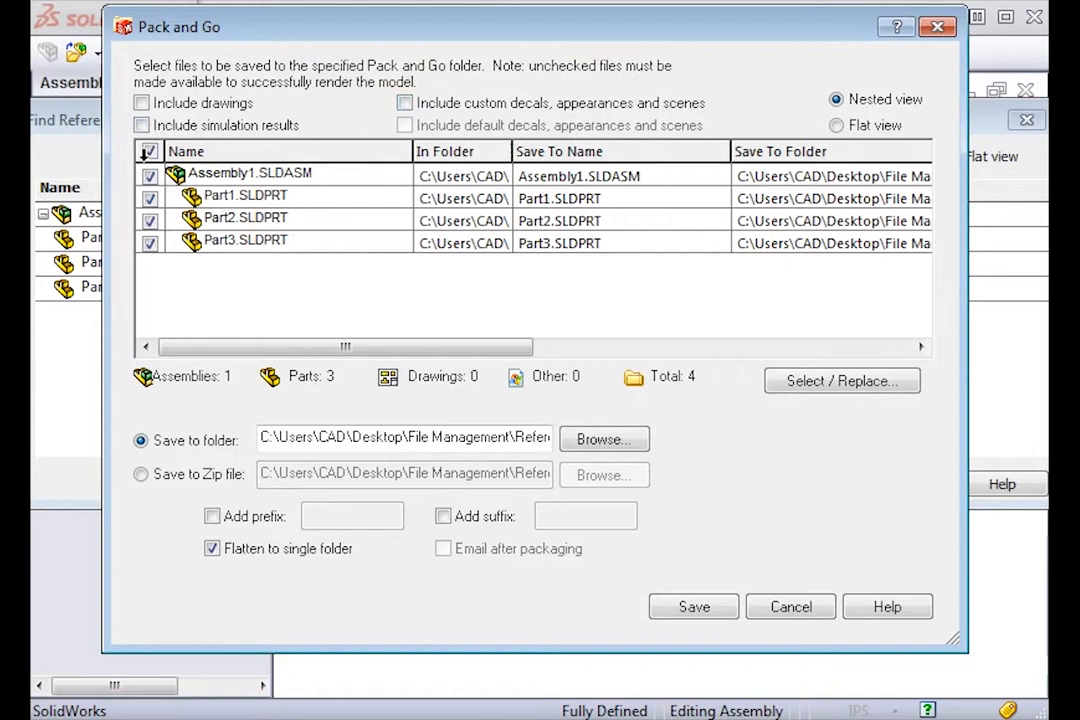
- Try excluding Part3 and saving to a Zip file with email after packaging, and return to saving to a folder
click(150, 244)
click(150, 244)
click(141, 478)
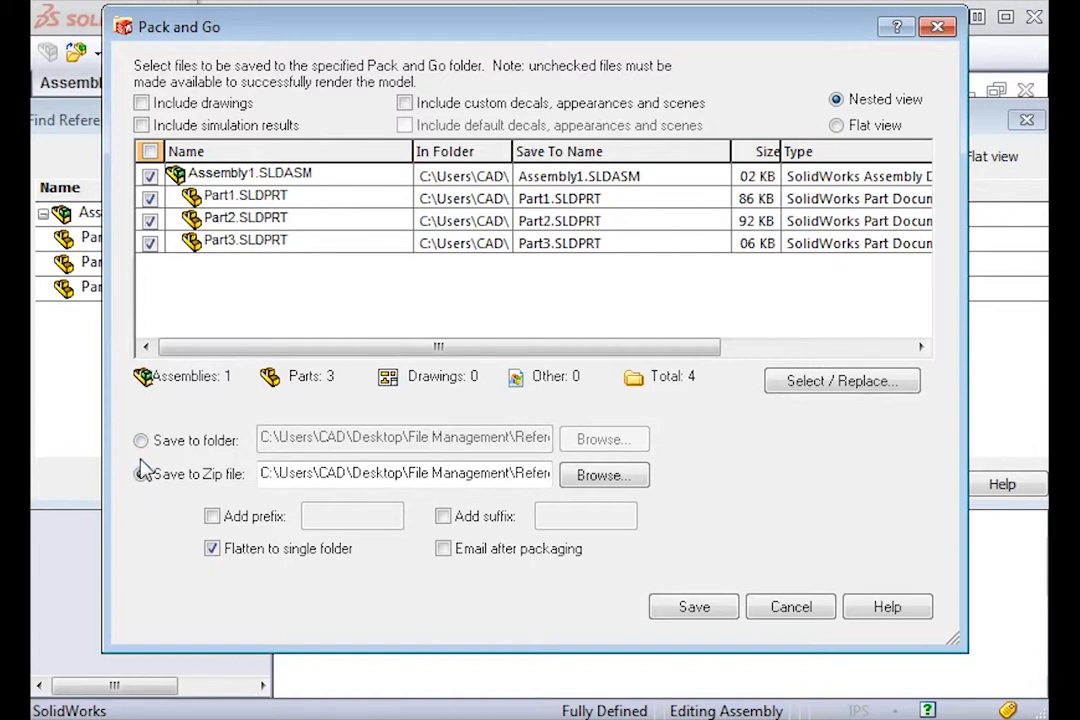
click(444, 556)
click(443, 554)
click(141, 442)
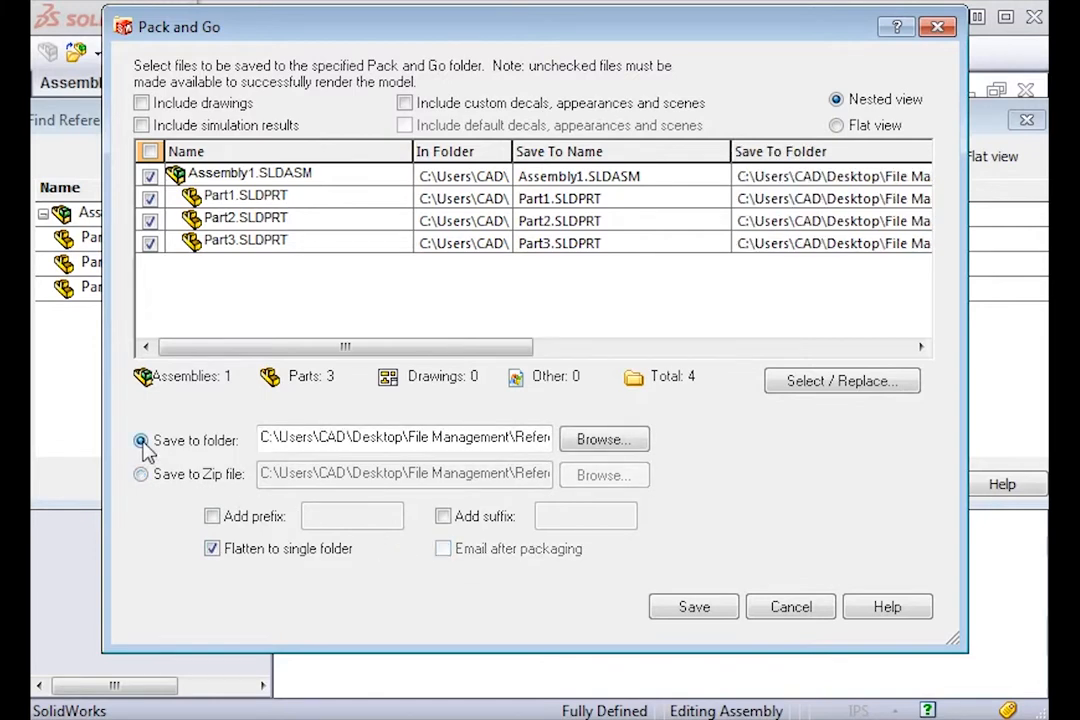
- Create a folder named New Location for Copy inside References and set it as the Pack and Go save folder
click(590, 439)
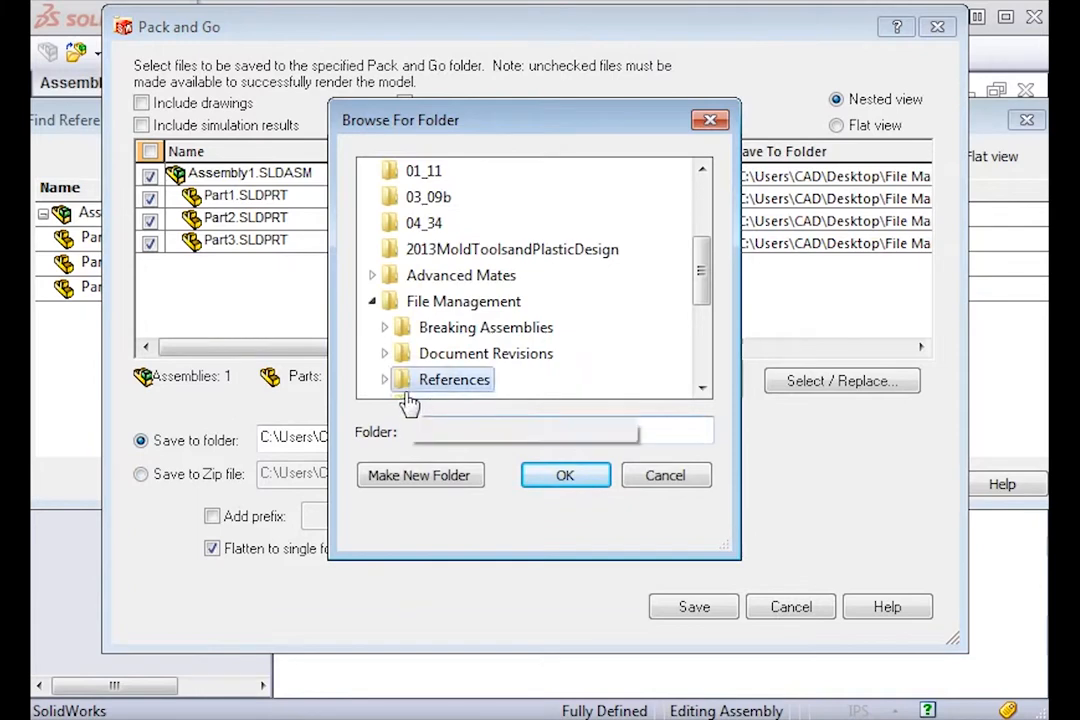
click(460, 476)
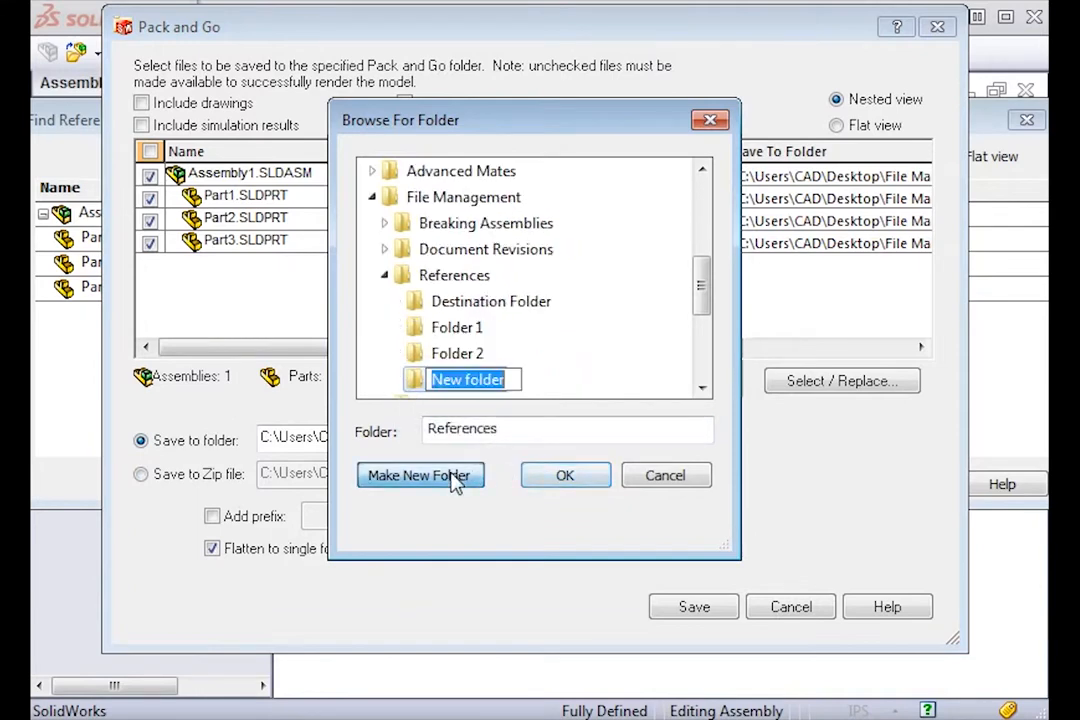
text(New Locati)
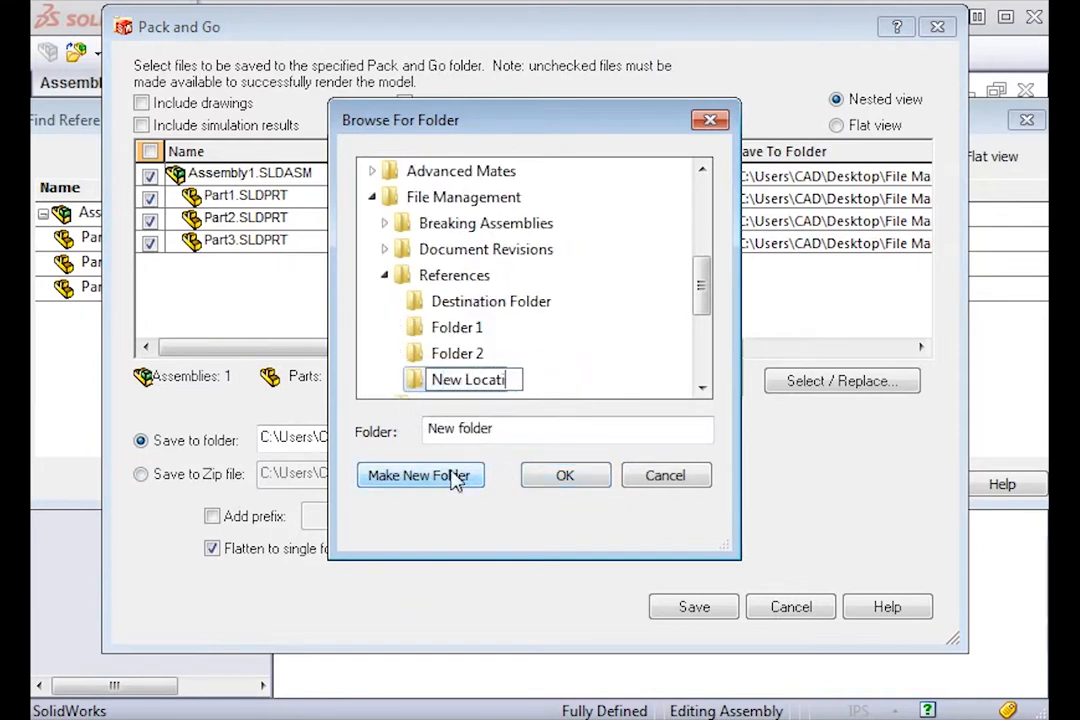
text(on for Copy)
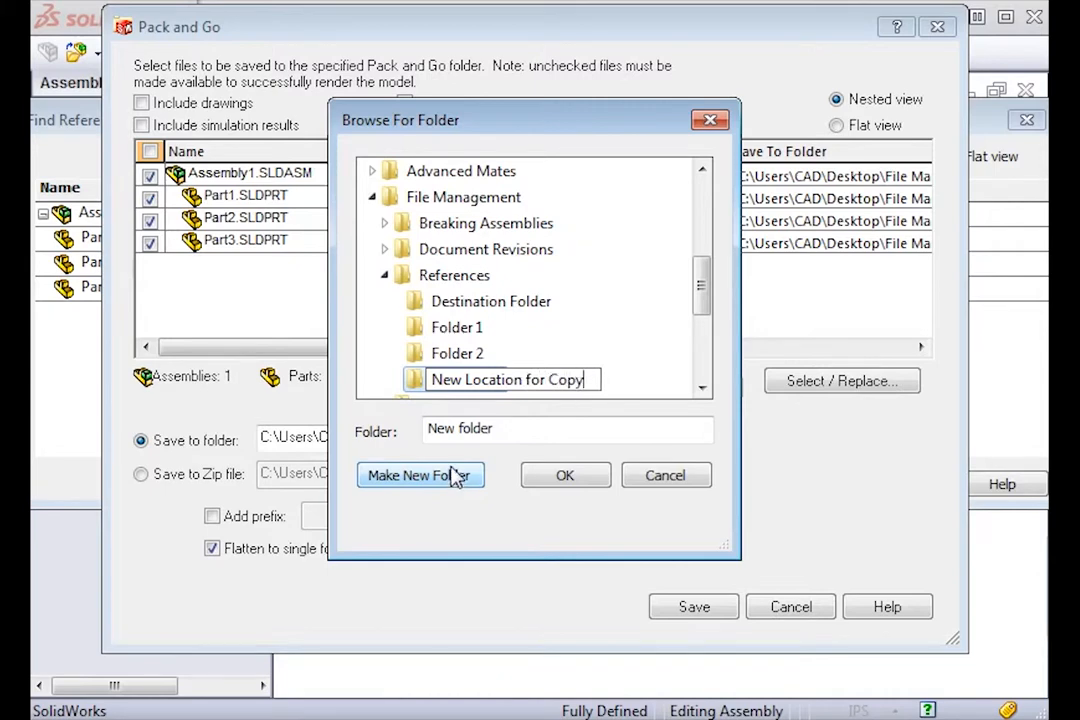
click(415, 380)
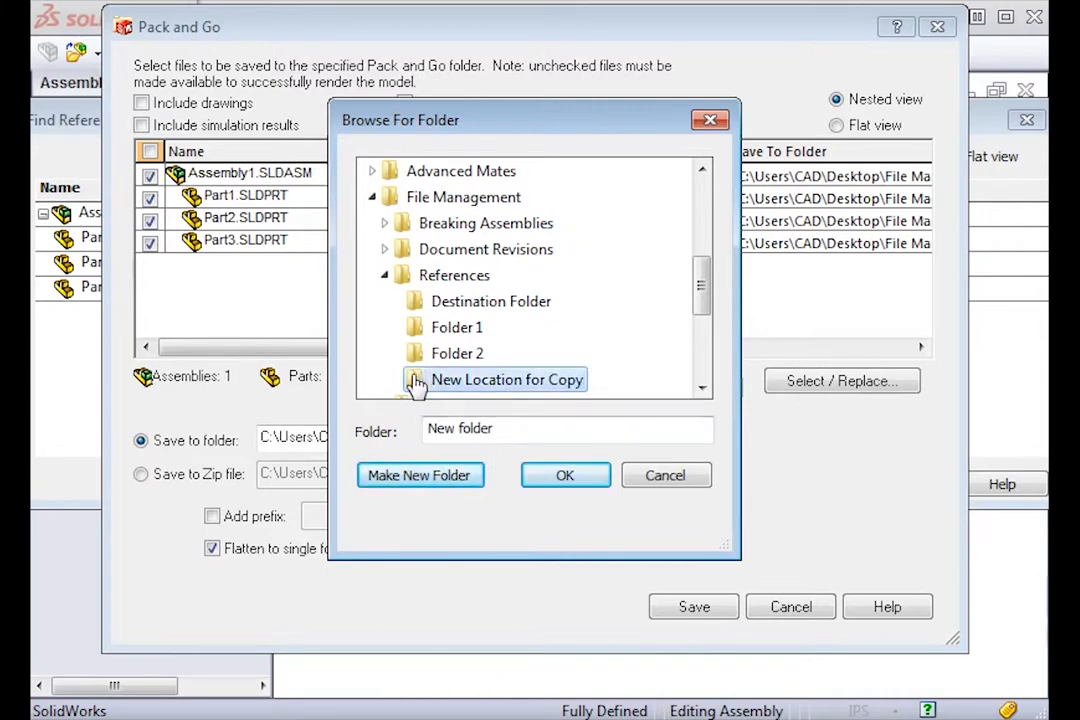
click(570, 484)
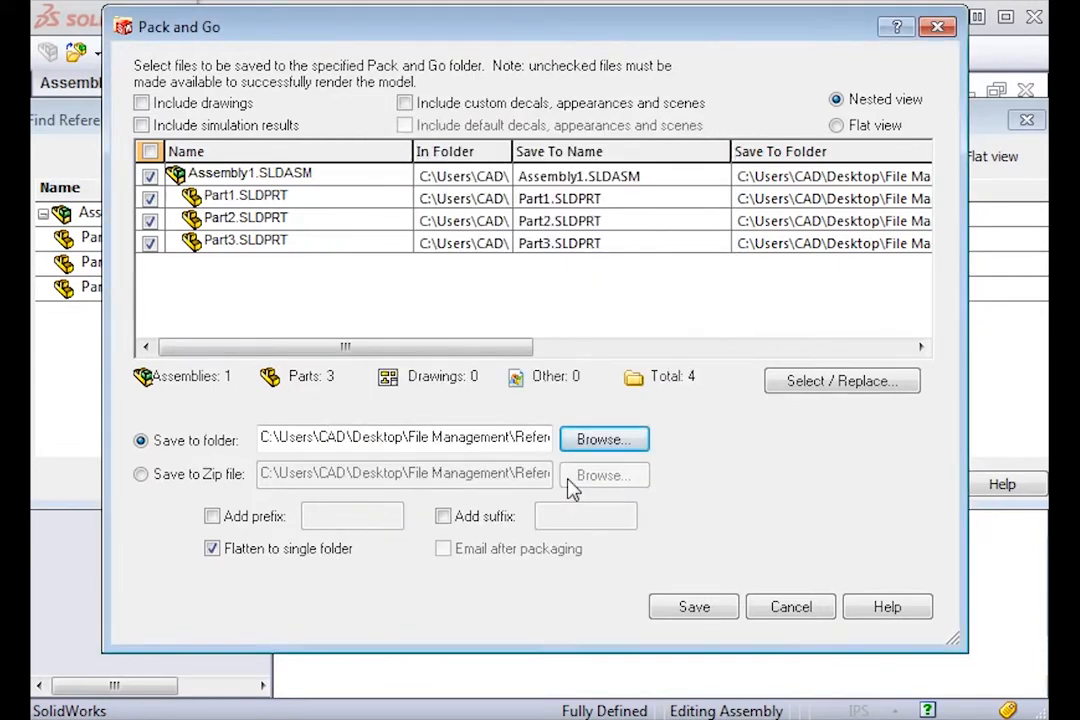
- Save the Pack and Go copies with the file name prefix Quote1234 and close the reference list
click(212, 517)
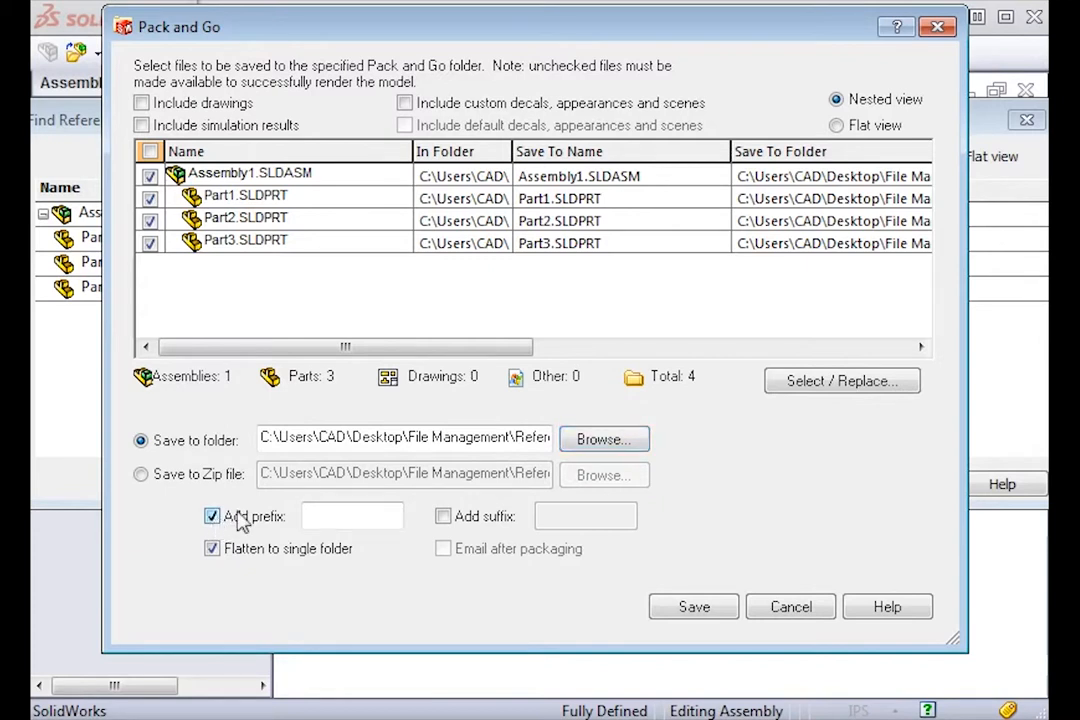
click(326, 515)
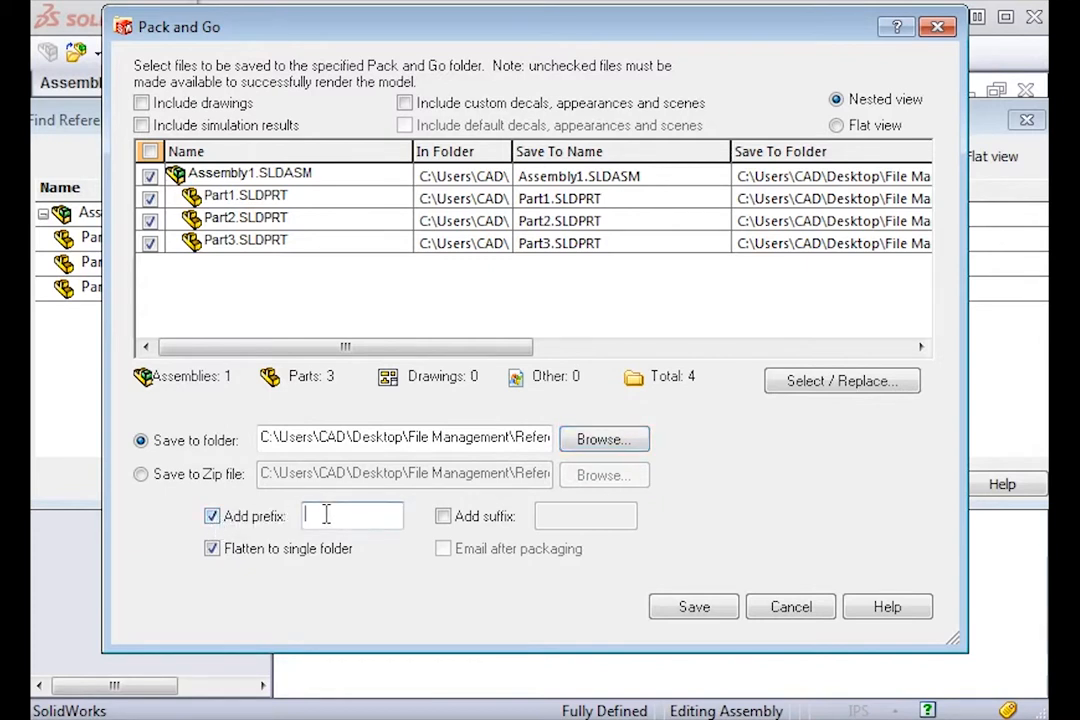
text(Quote1234)
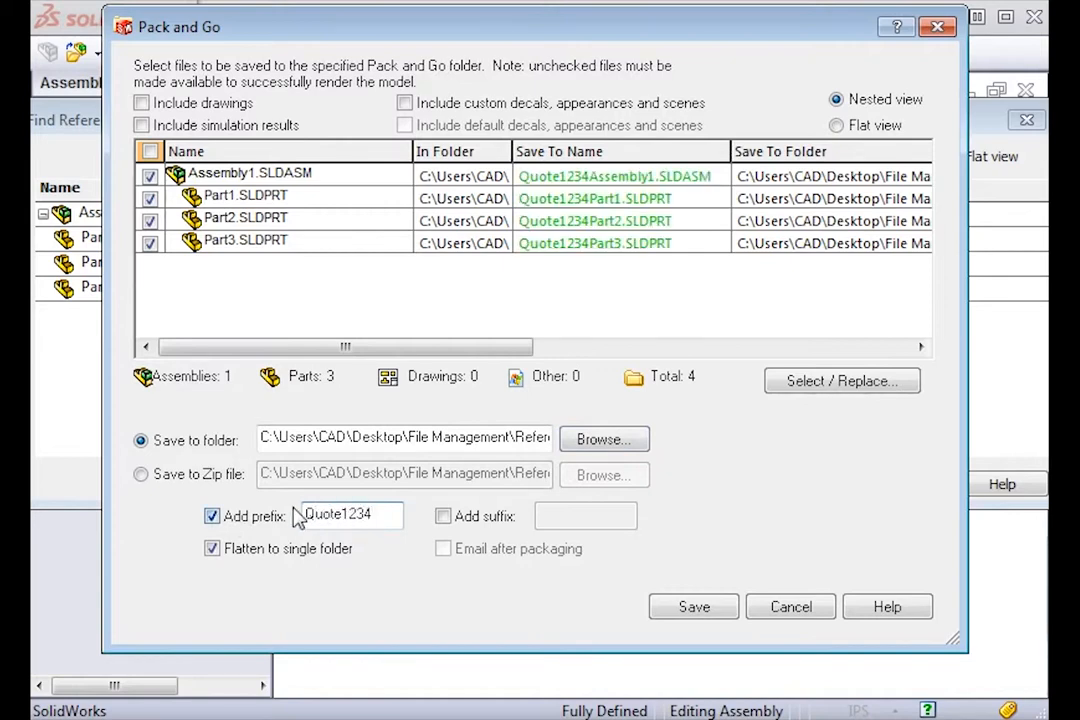
click(296, 516)
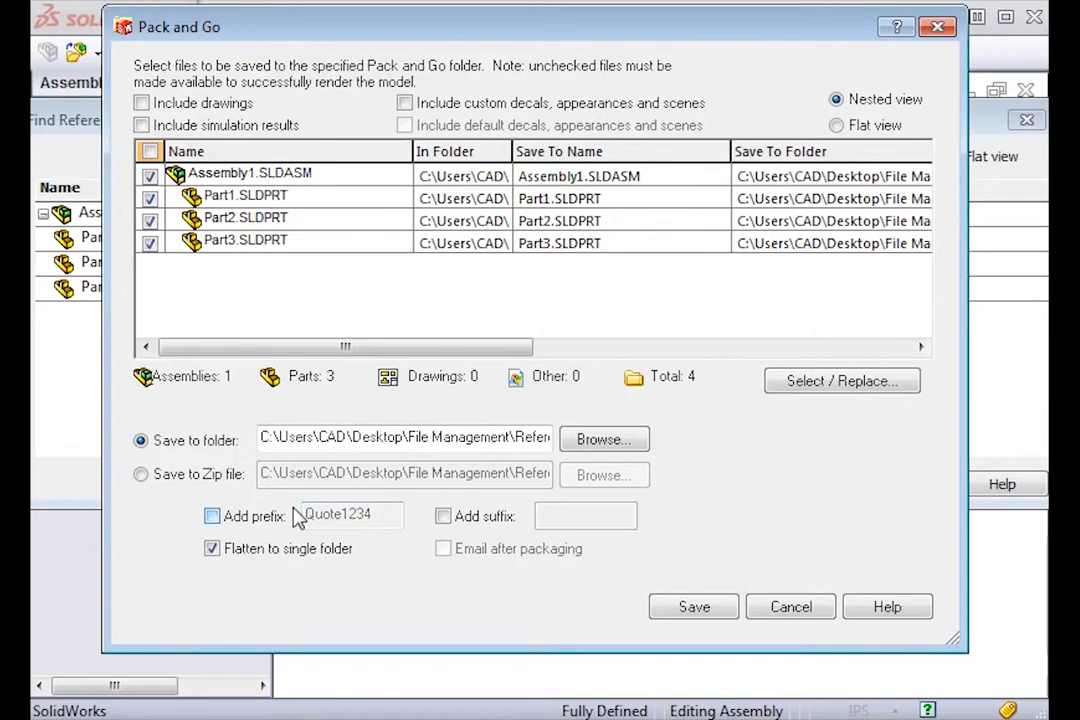
click(212, 517)
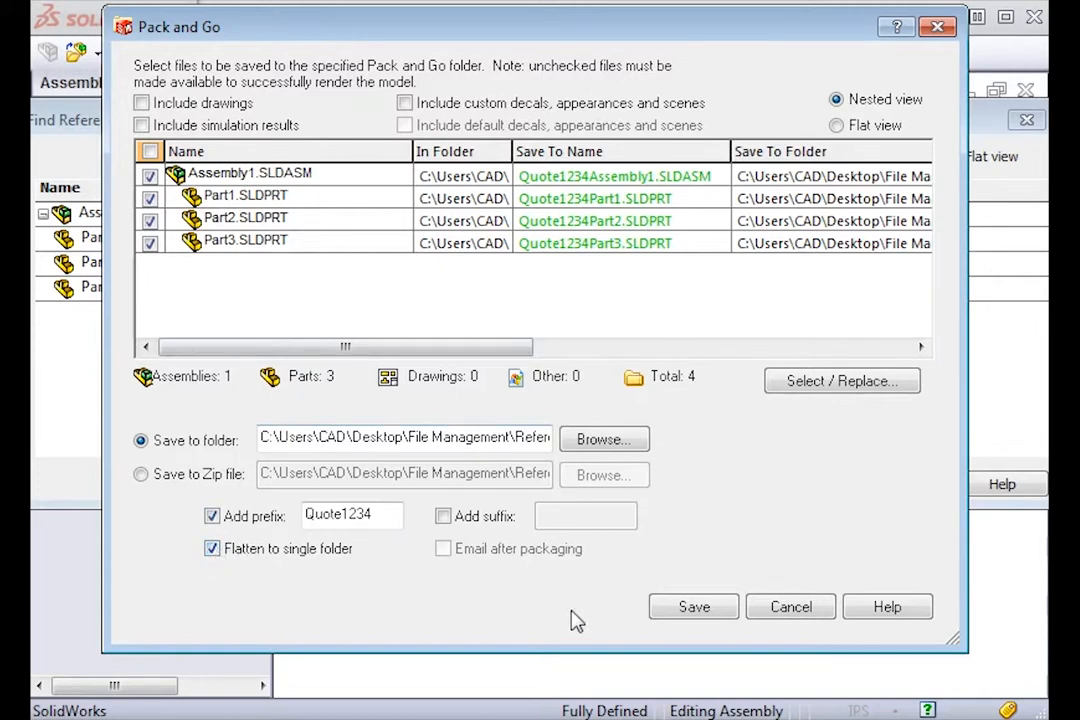
click(690, 607)
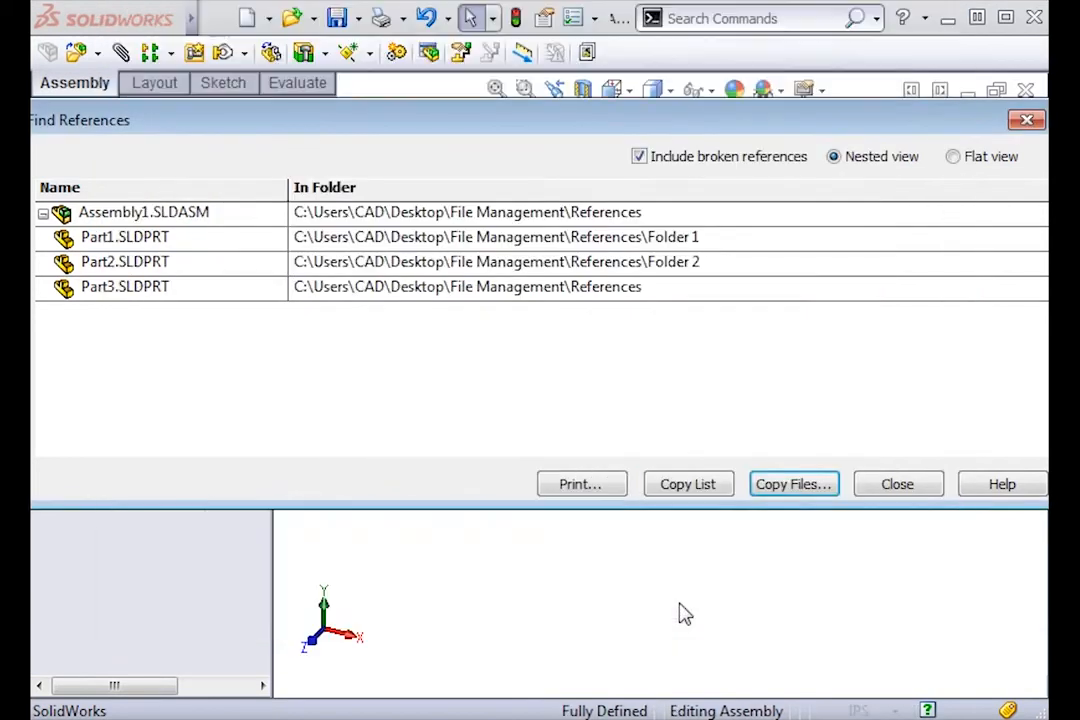
click(865, 492)
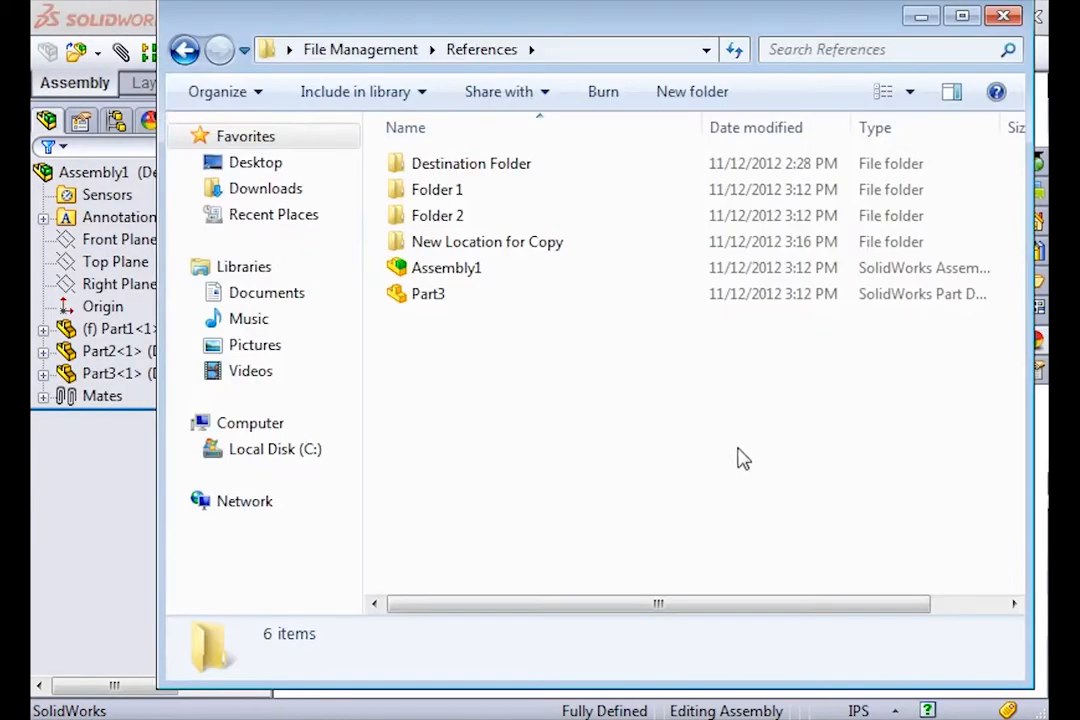
- Check the copied files in the New Location for Copy folder, and close the folder window and Assembly1
double_click(519, 249)
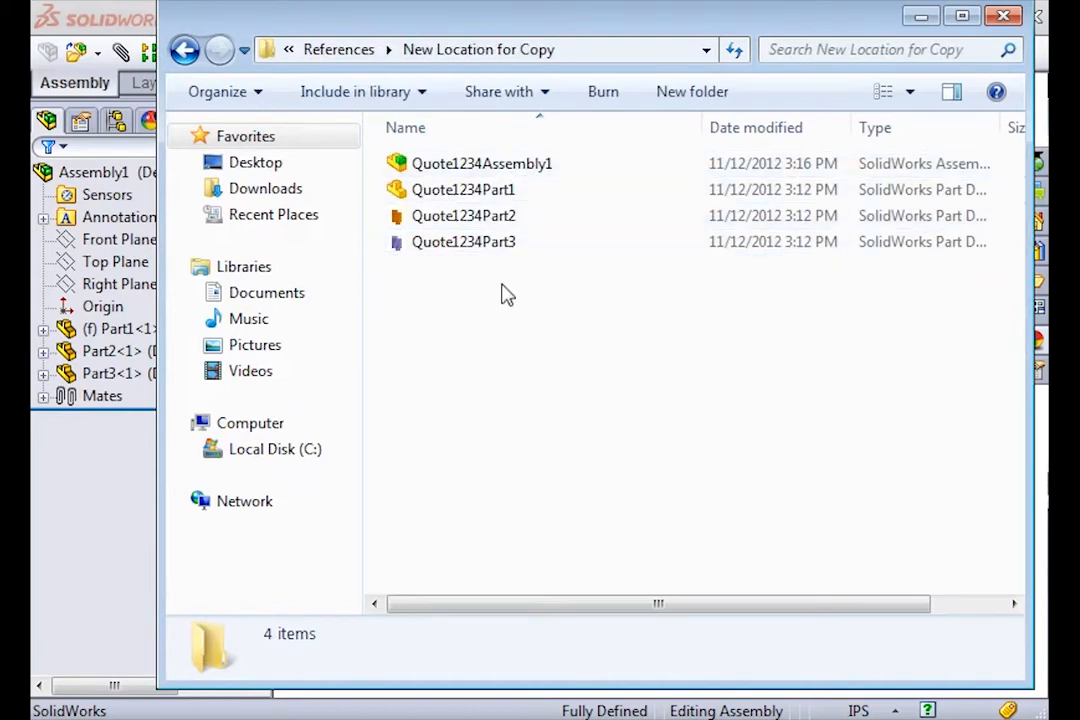
click(1004, 17)
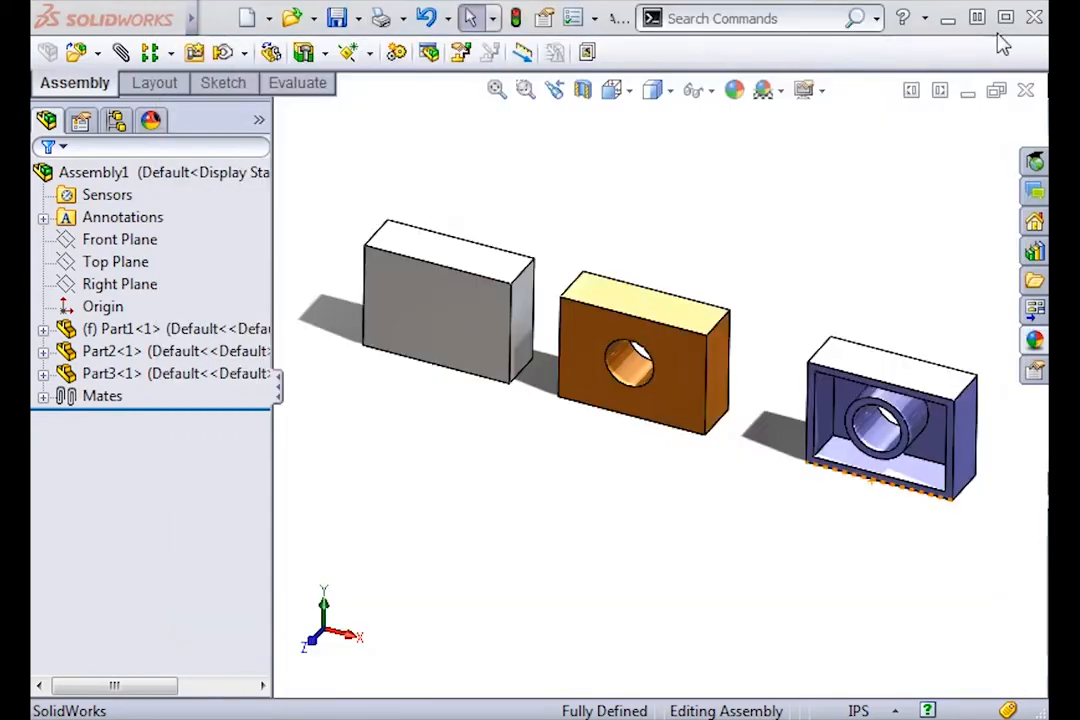
click(1026, 90)
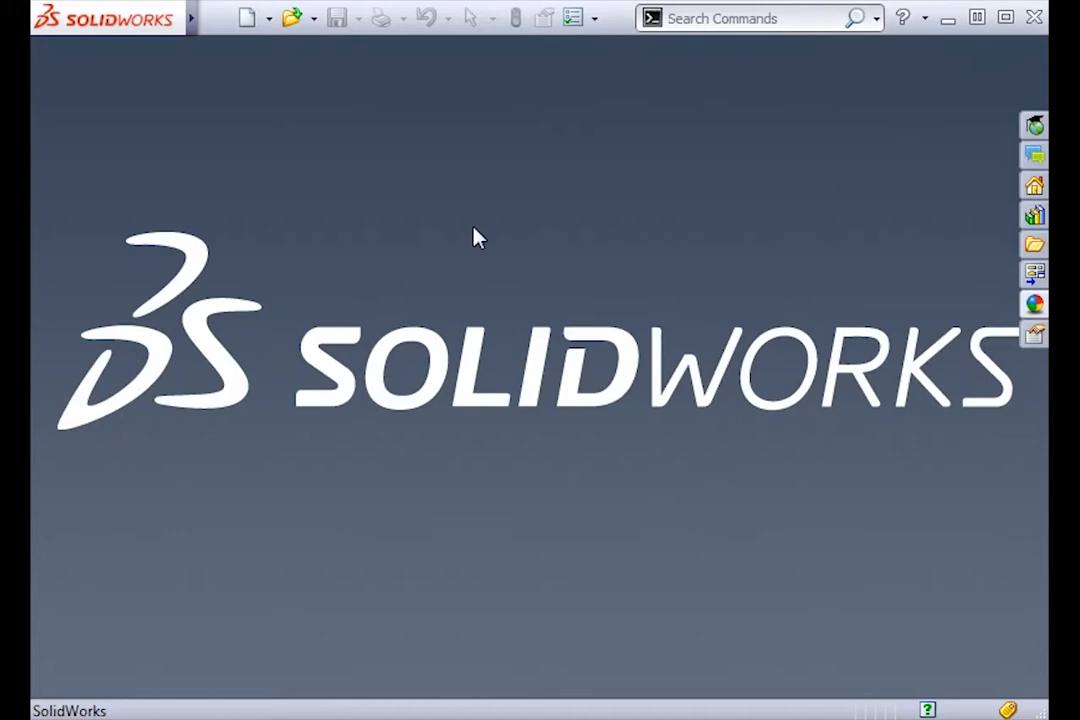
- Open SolidWorks Explorer and browse to the New Location for Copy folder in File Management > References
click(260, 18)
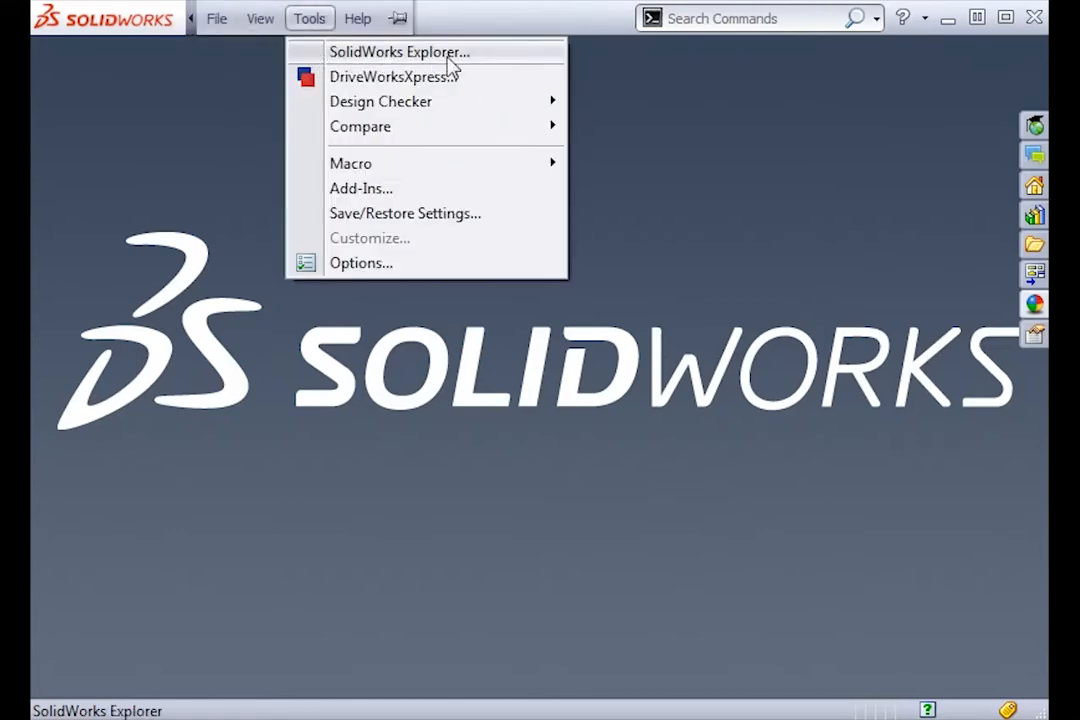
click(447, 57)
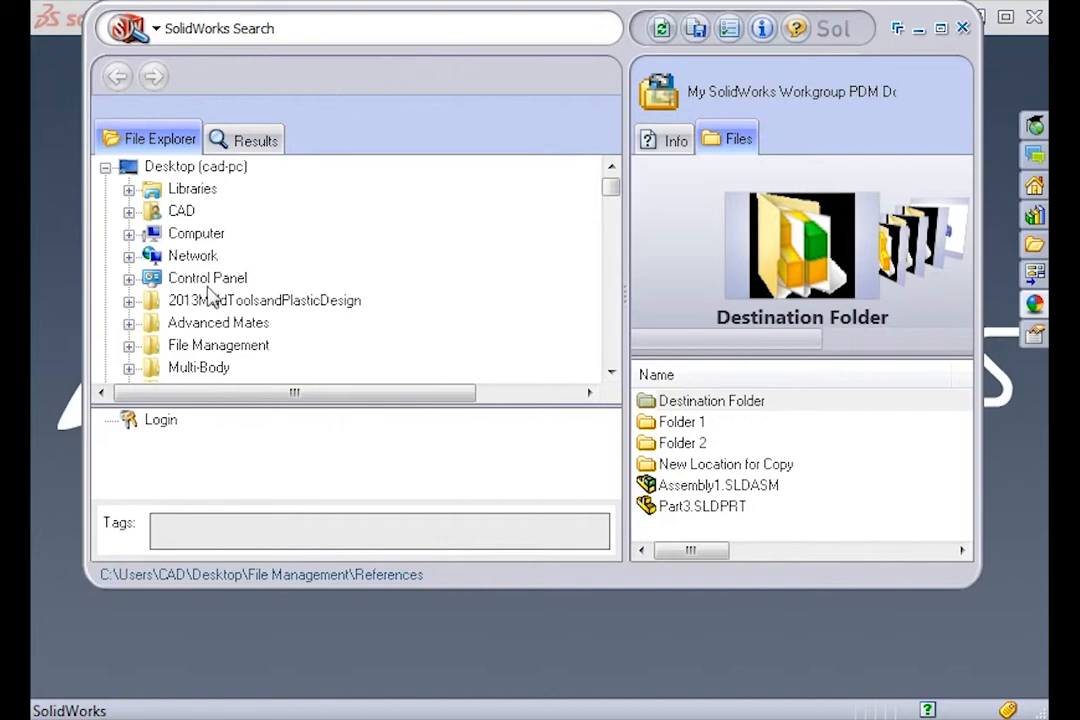
click(129, 345)
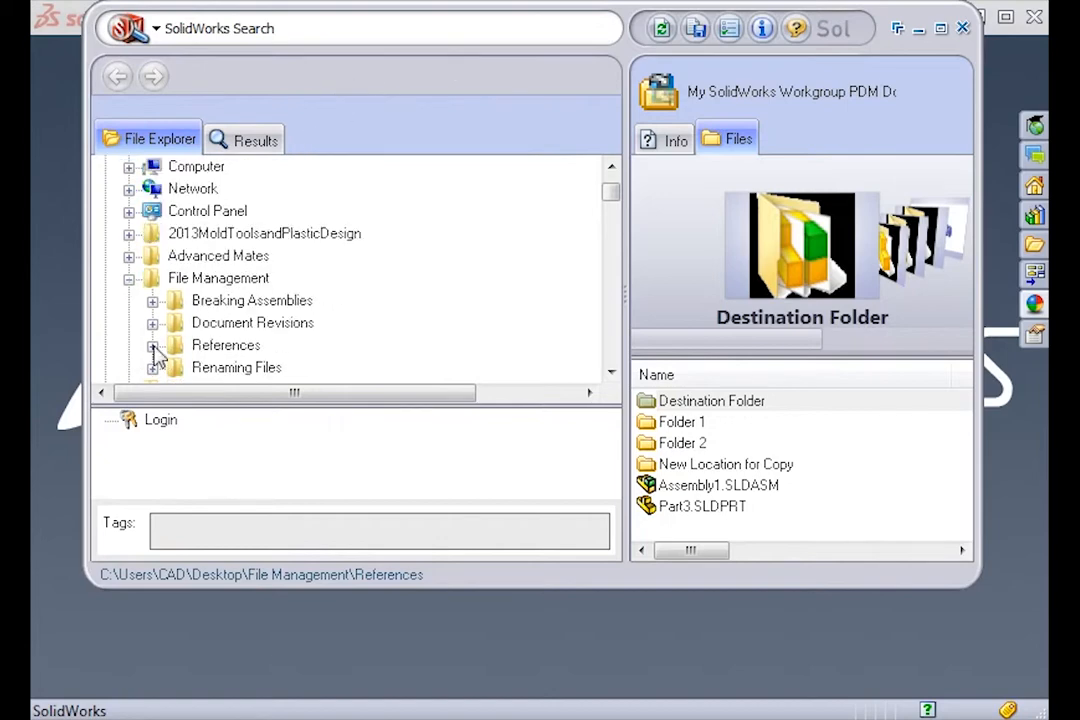
click(152, 346)
click(176, 324)
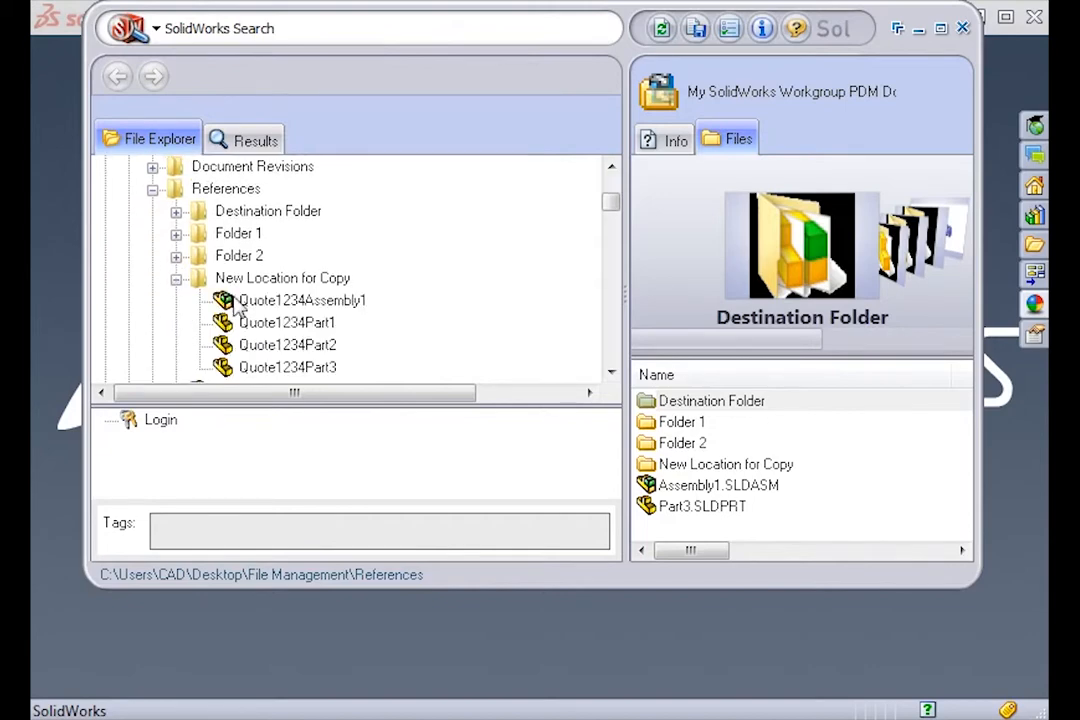
click(250, 278)
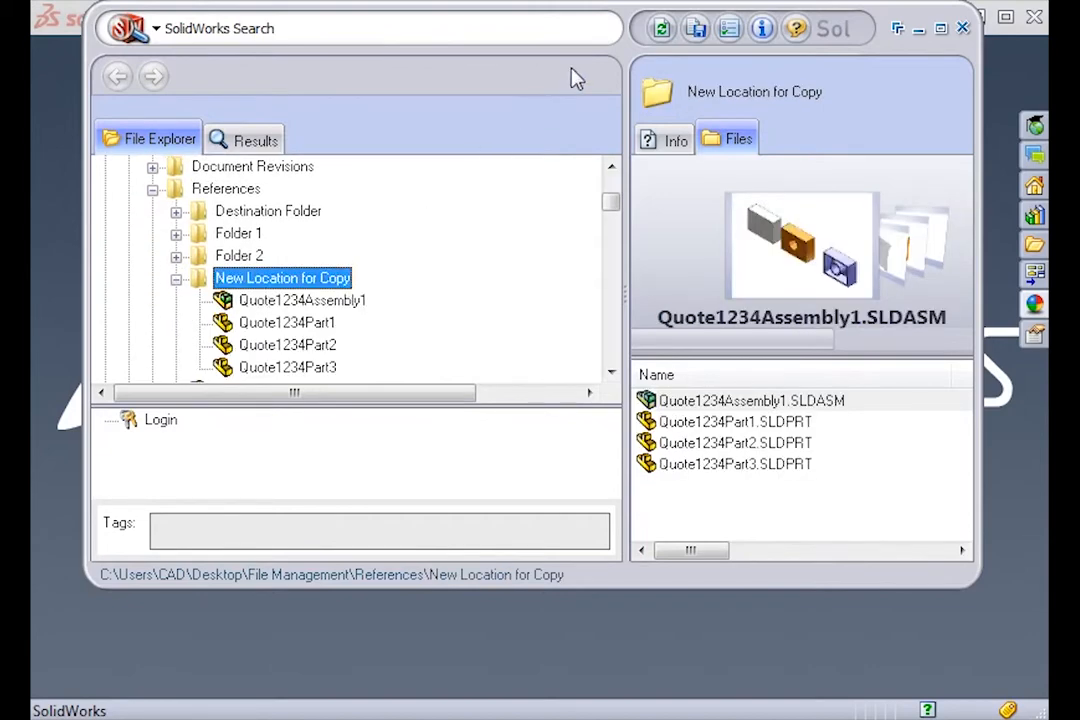
- Enlarge the SolidWorks Explorer window and view the references of Quote1234Assembly1
drag(632, 21, 570, 25)
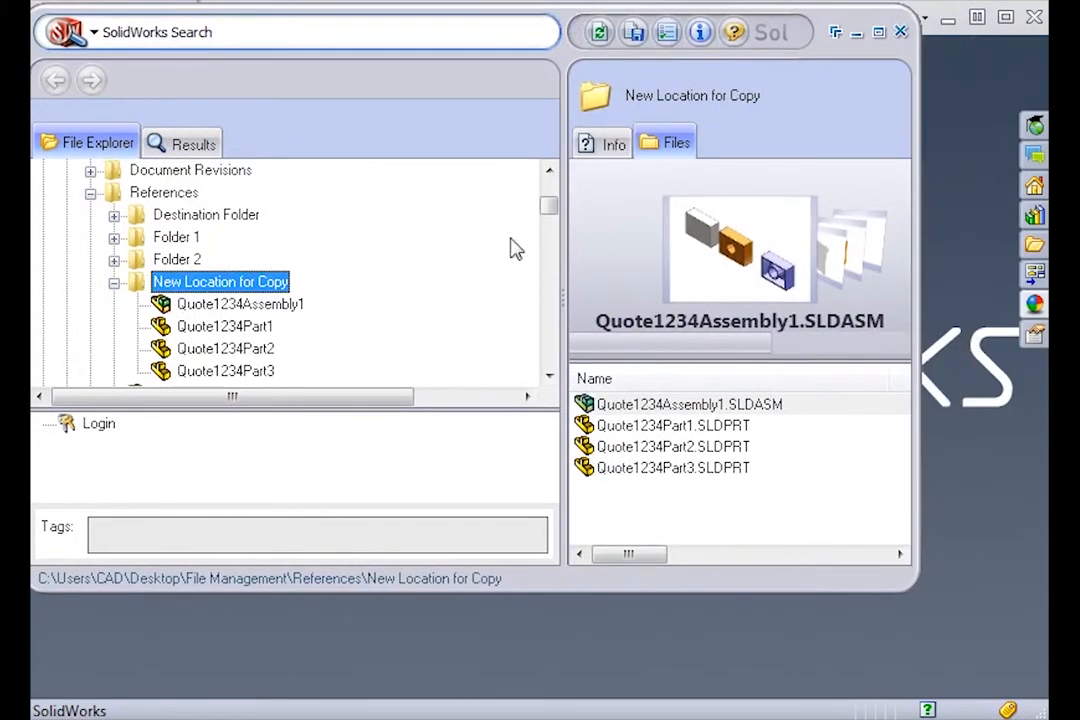
click(256, 304)
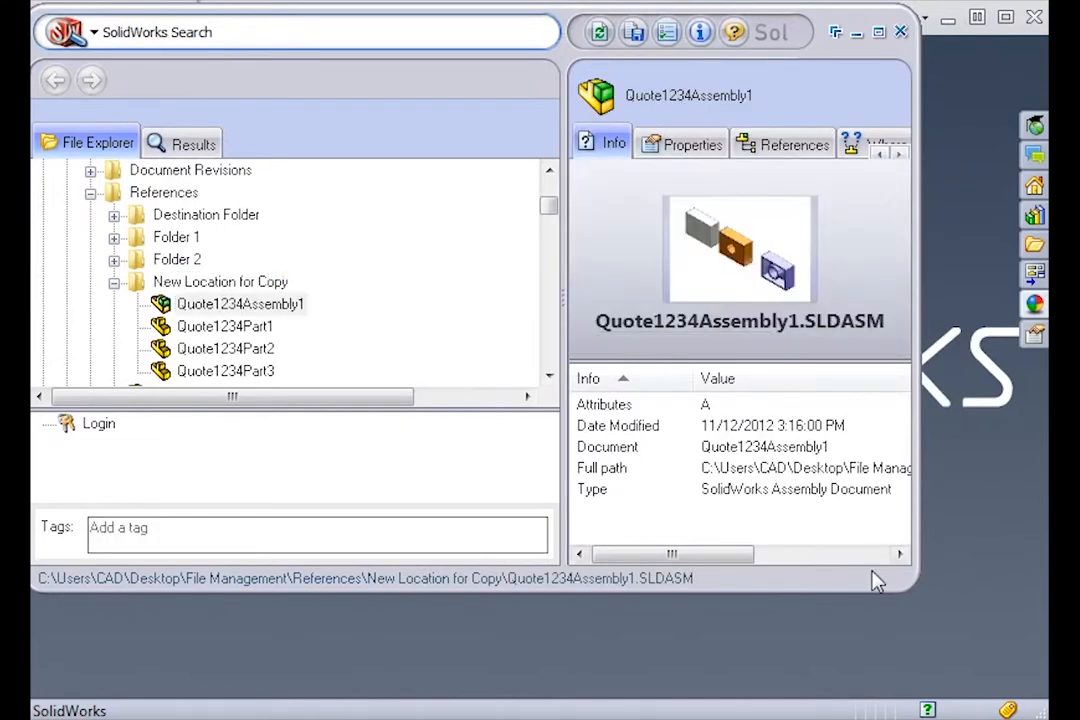
drag(903, 580, 993, 678)
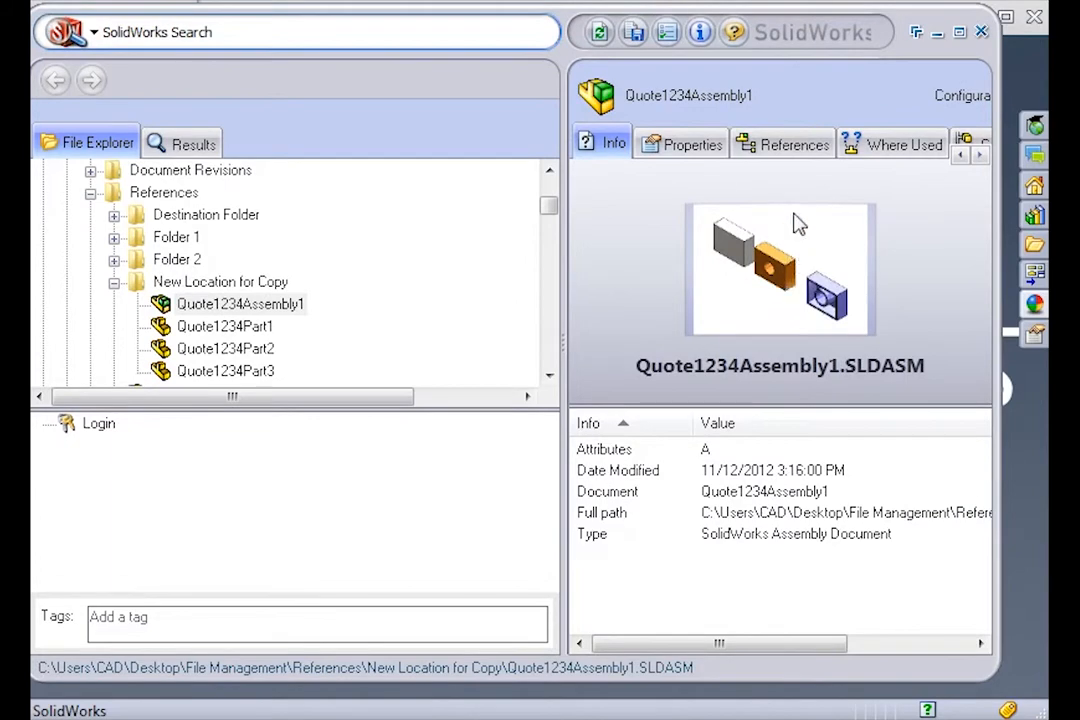
click(784, 150)
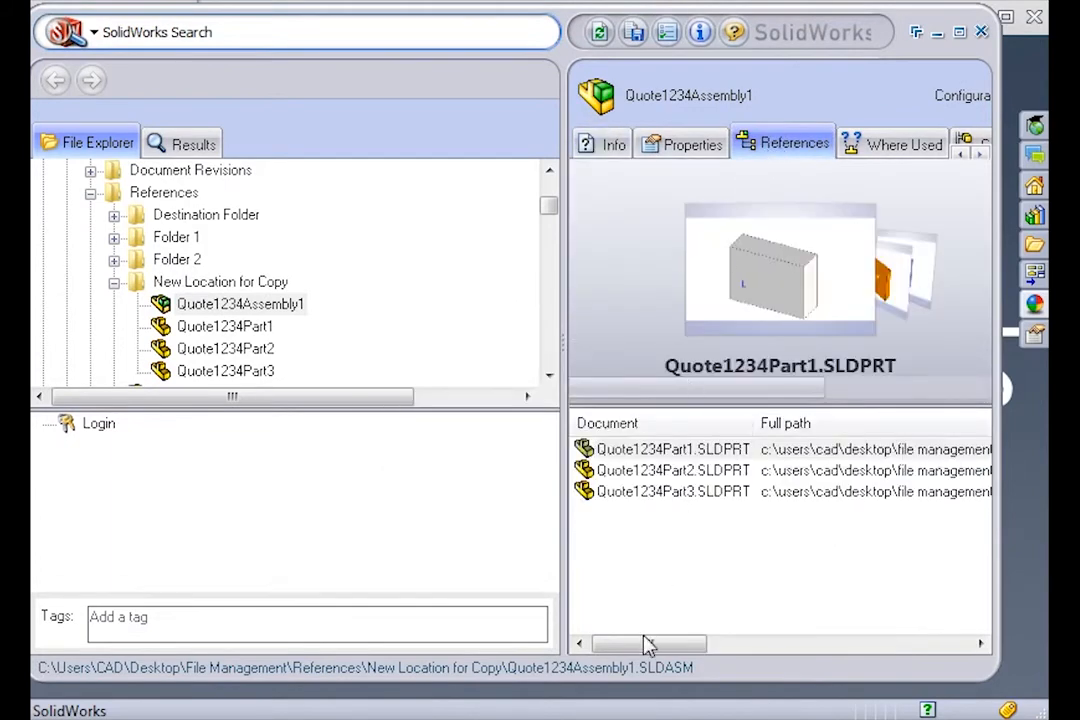
mouse_move(646, 645)
mouse_down()
mouse_move(800, 655)
mouse_move(628, 645)
mouse_up()
- Find where Quote1234Part2 is used, and review the References/Where Used options before closing SolidWorks Explorer
click(195, 352)
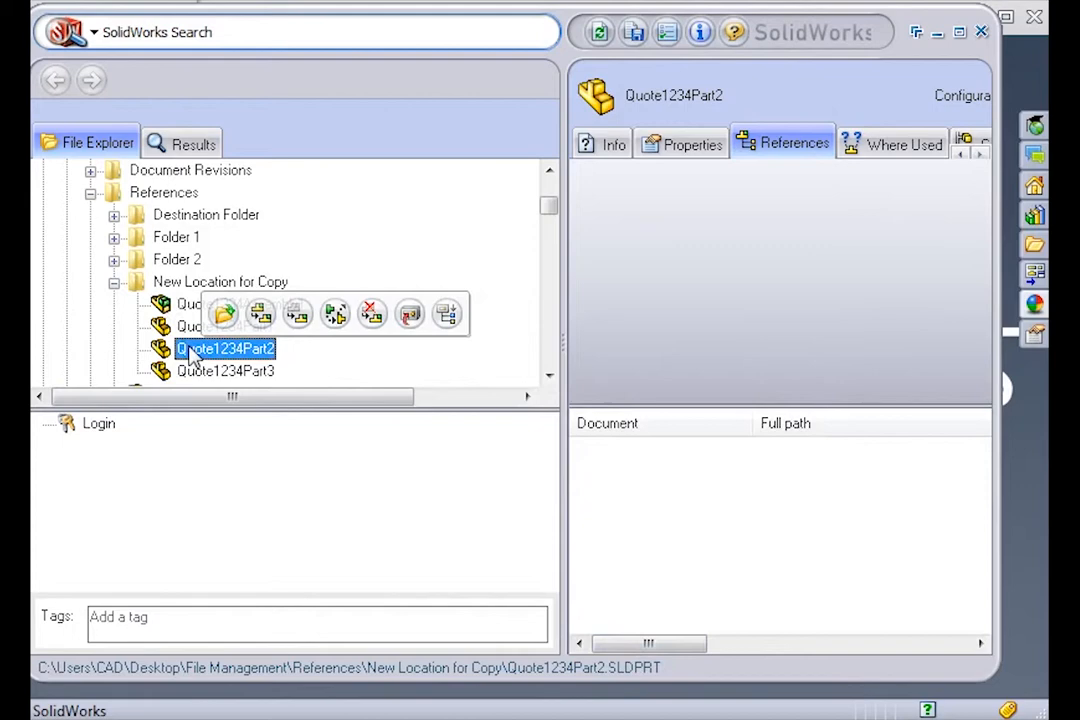
click(875, 147)
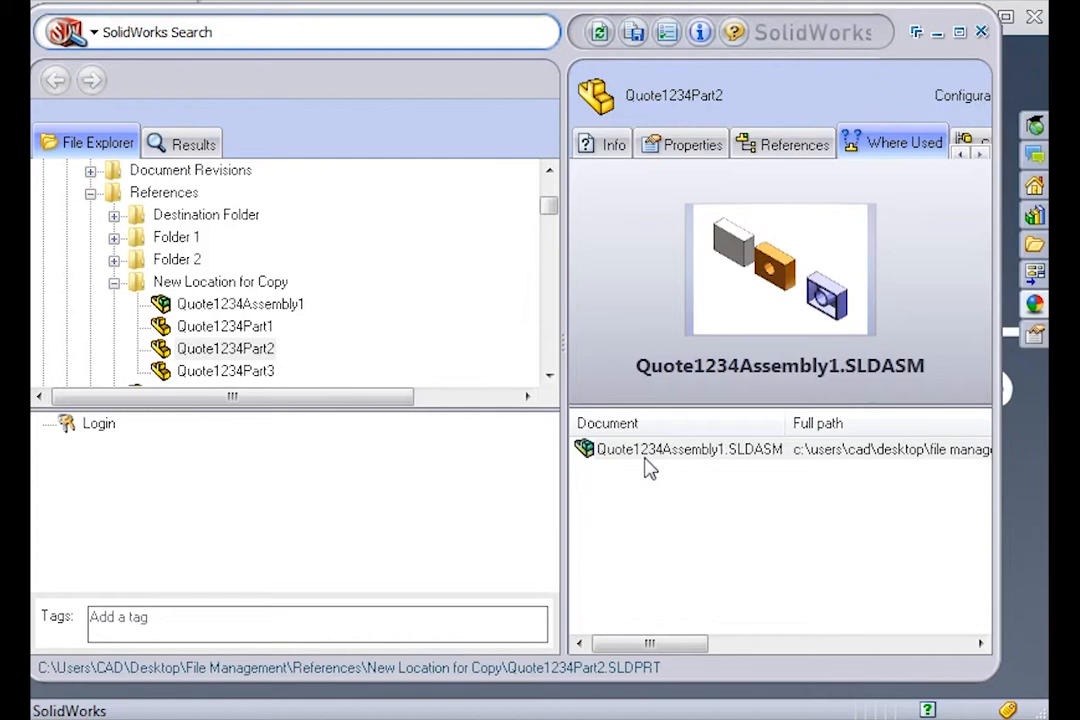
click(667, 32)
click(446, 183)
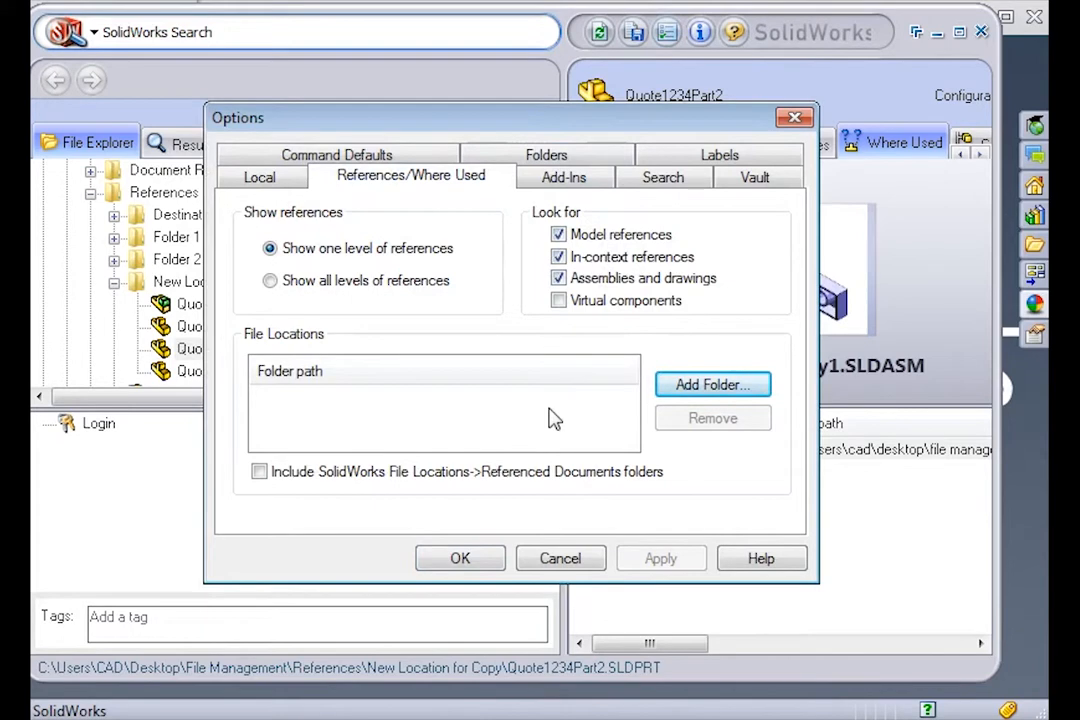
click(555, 562)
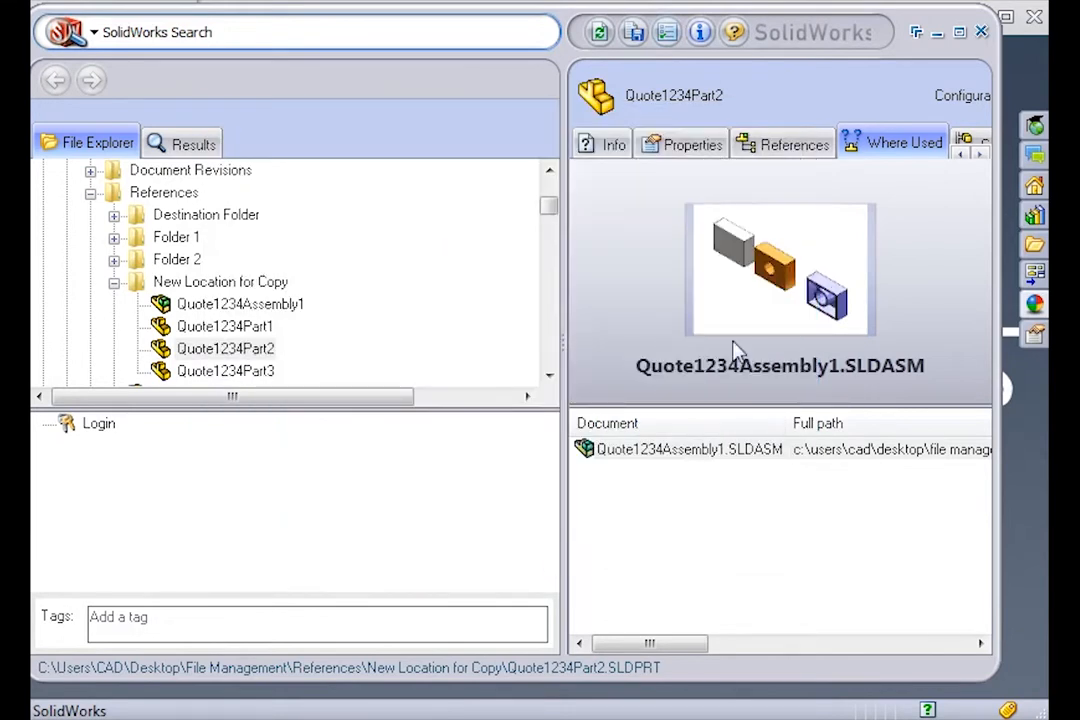
click(982, 33)
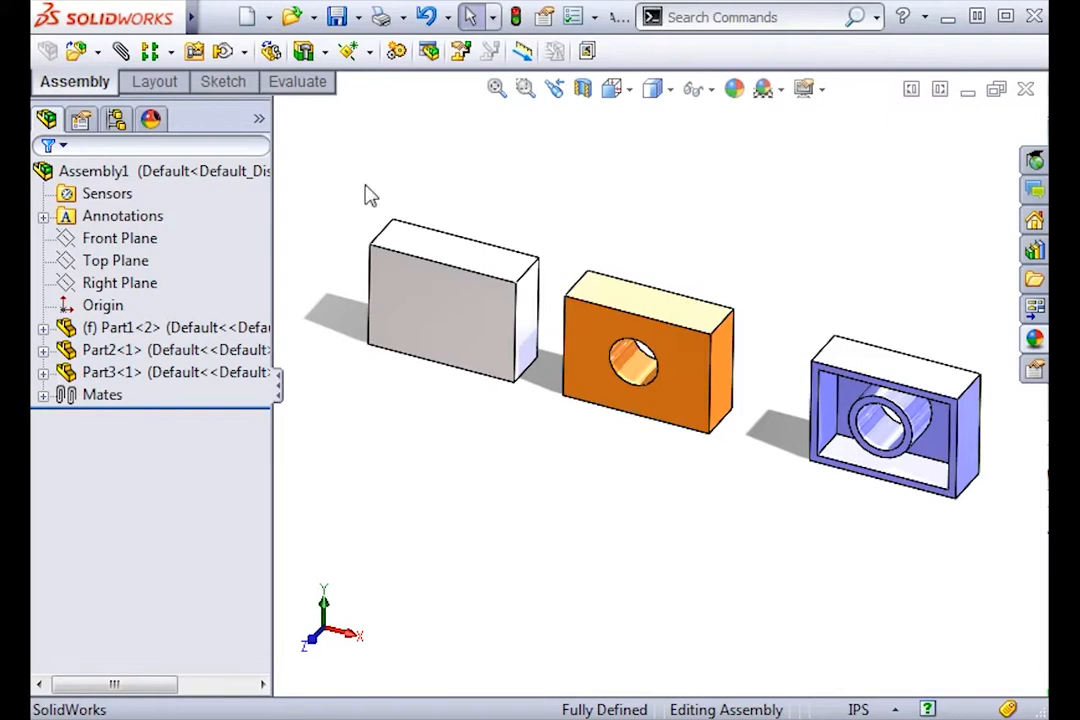
- Open the Part1 drawing from the Save As Method folder in Renaming Files
click(291, 20)
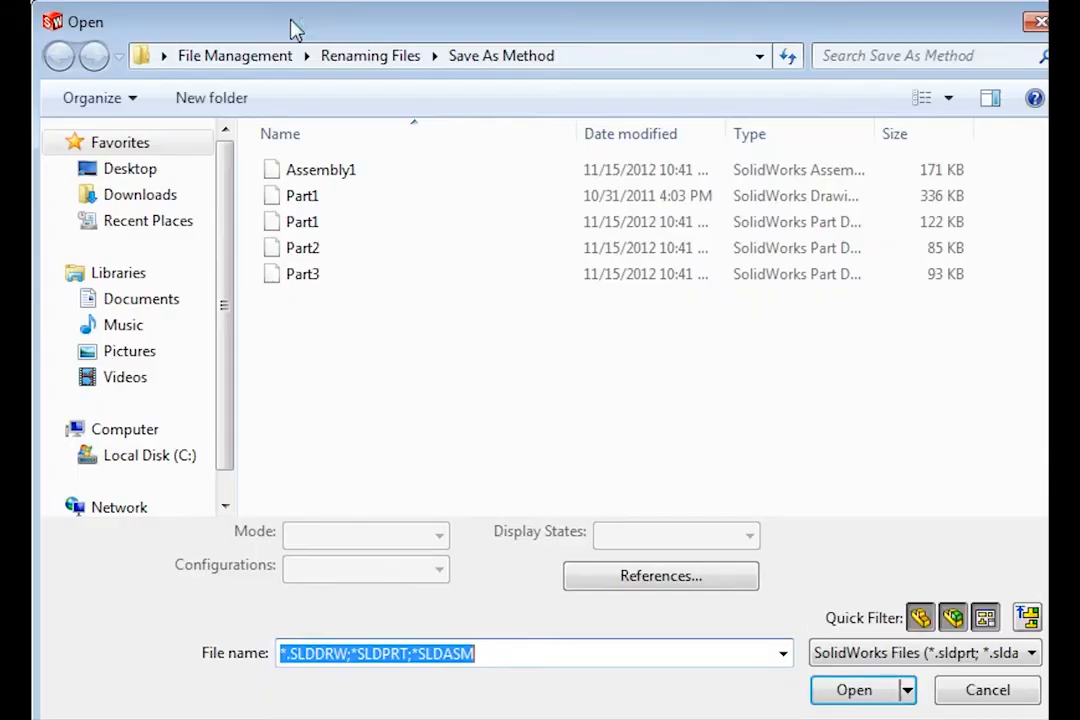
click(288, 203)
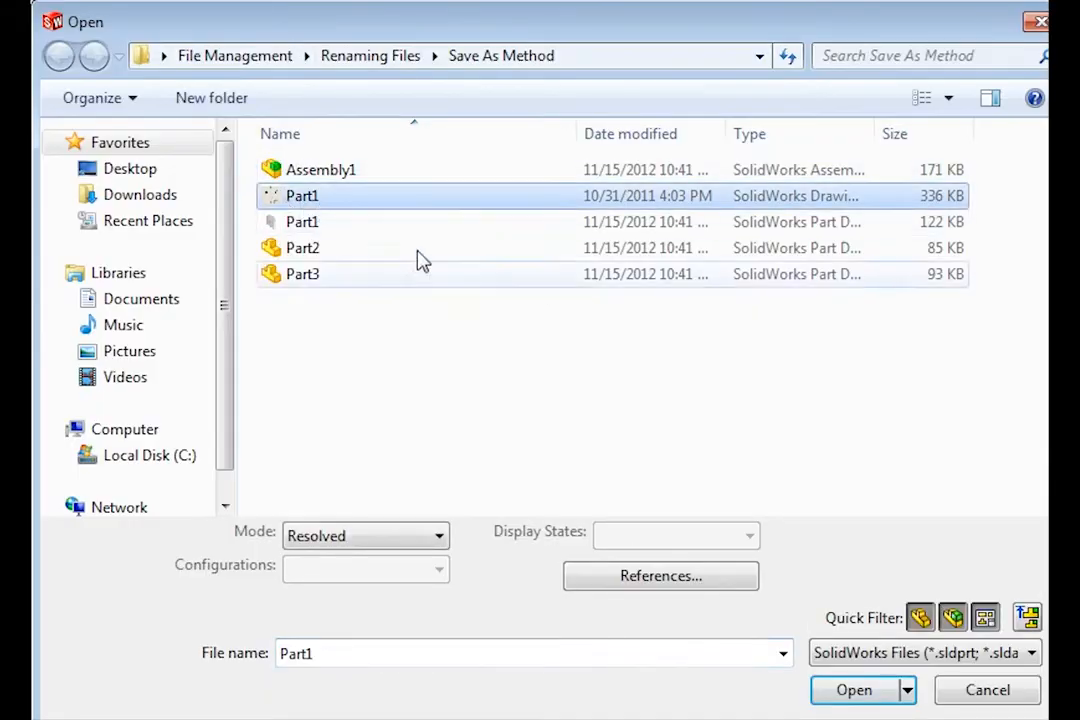
click(849, 691)
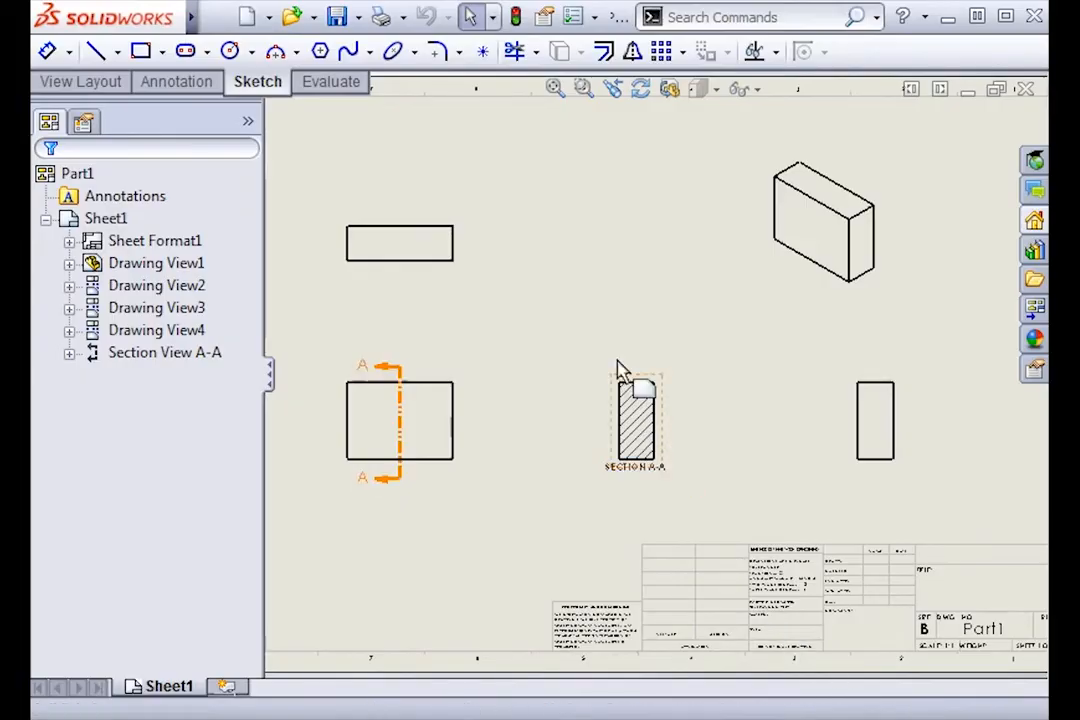
click(594, 313)
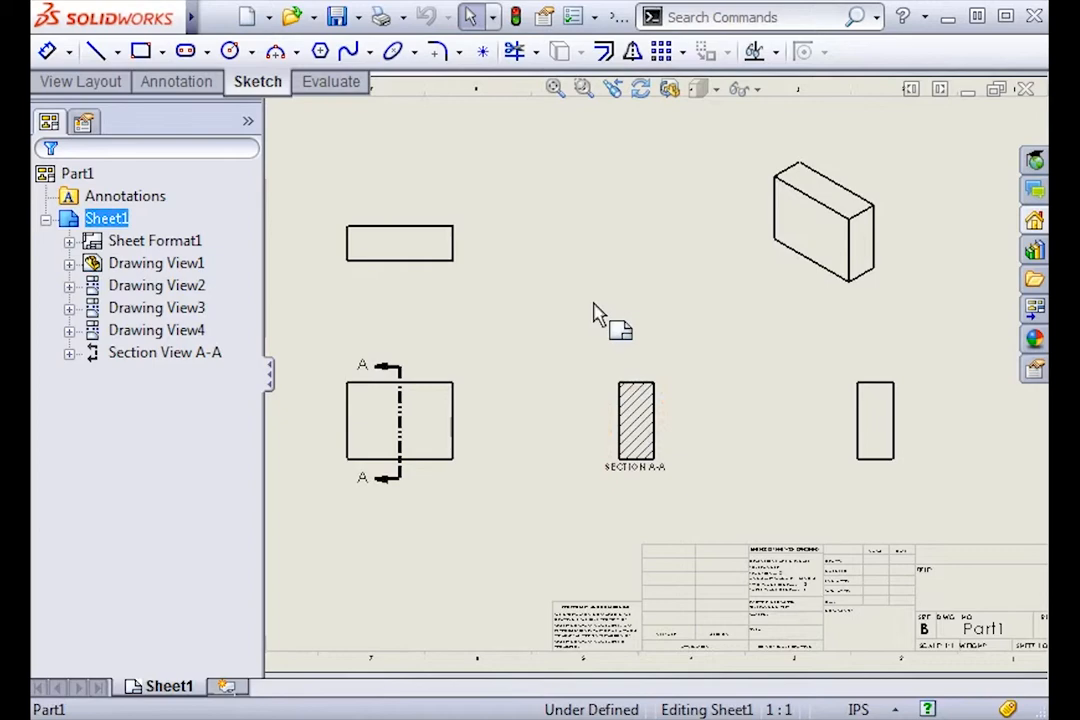
- Return to Assembly1 and open its Part1 component in its own window
key(ctrl+Tab)
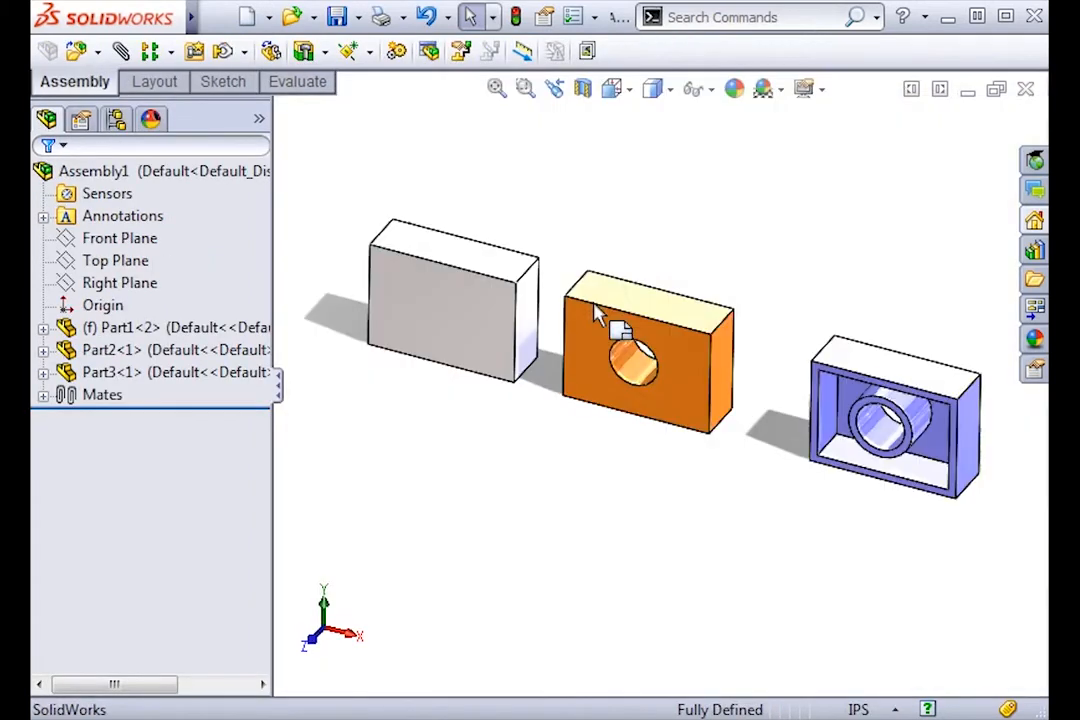
click(212, 327)
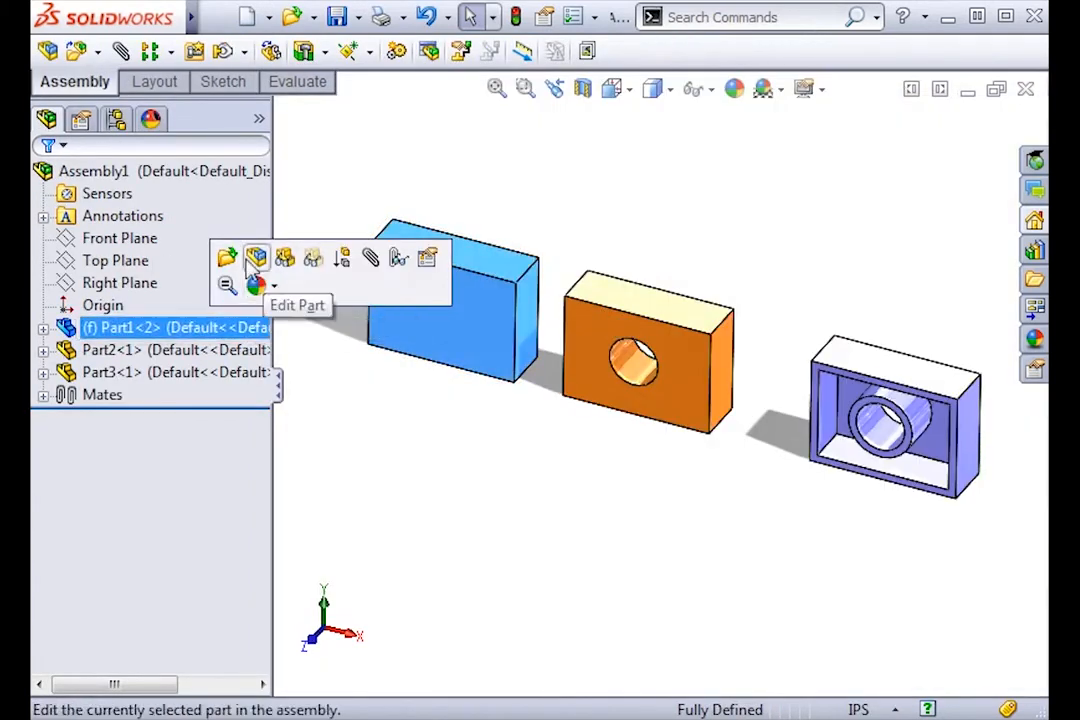
click(230, 266)
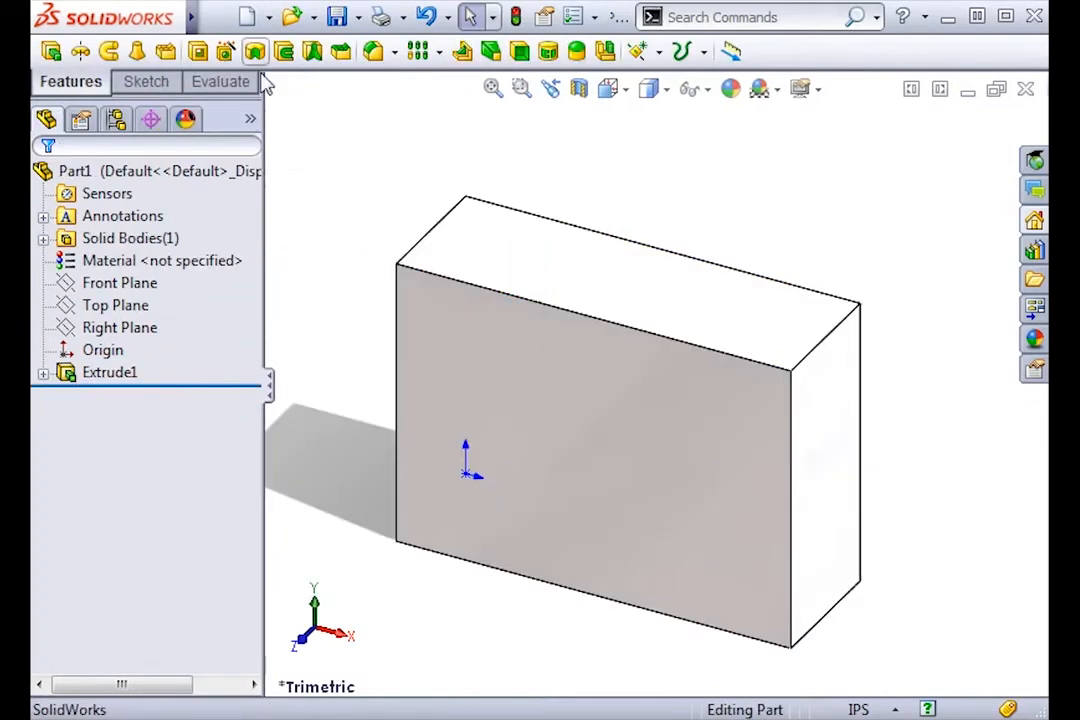
- Save Part1 under the new name 123-4, making open referencing files use that name, and close the part
click(216, 18)
click(268, 231)
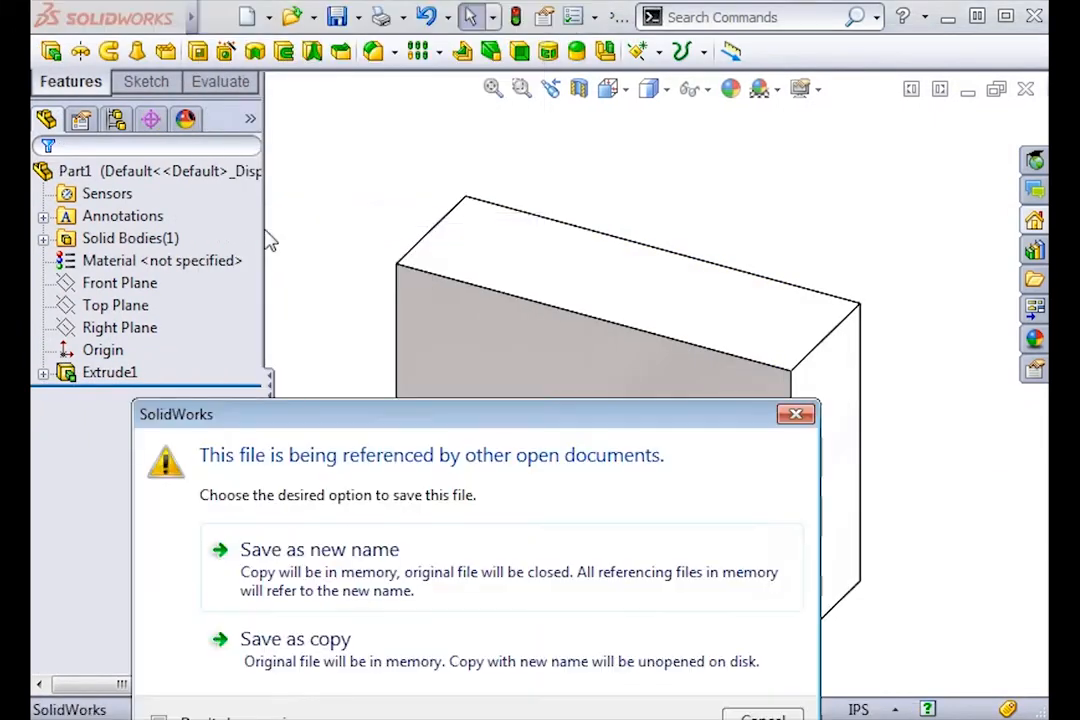
drag(330, 413, 436, 152)
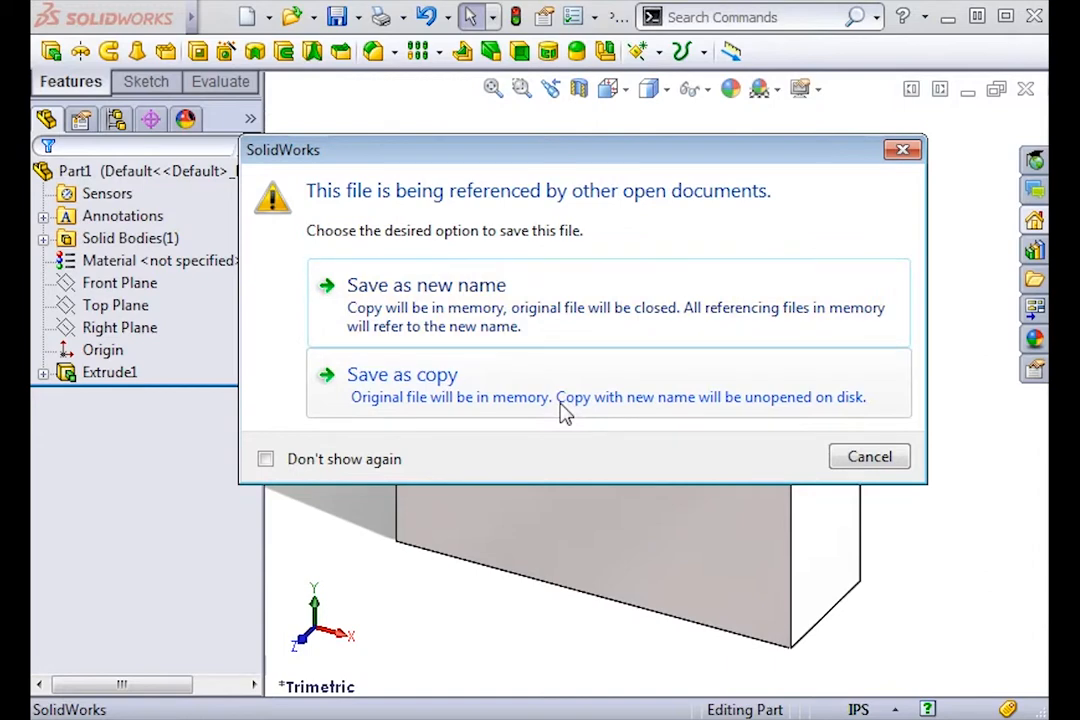
click(600, 327)
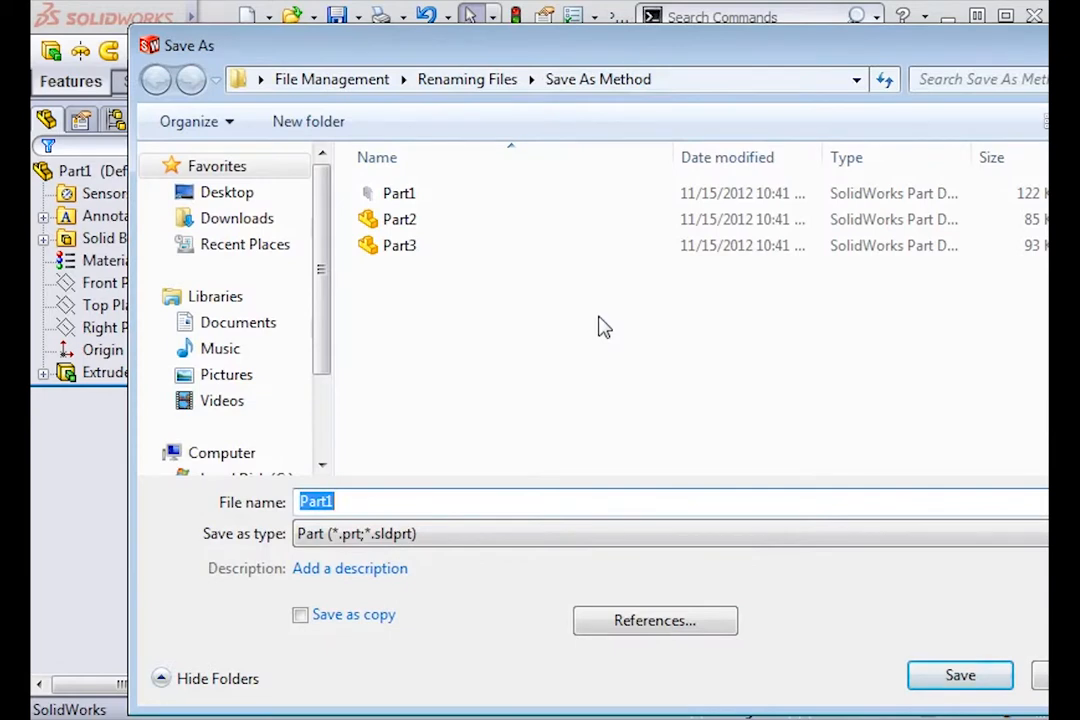
text(123-4)
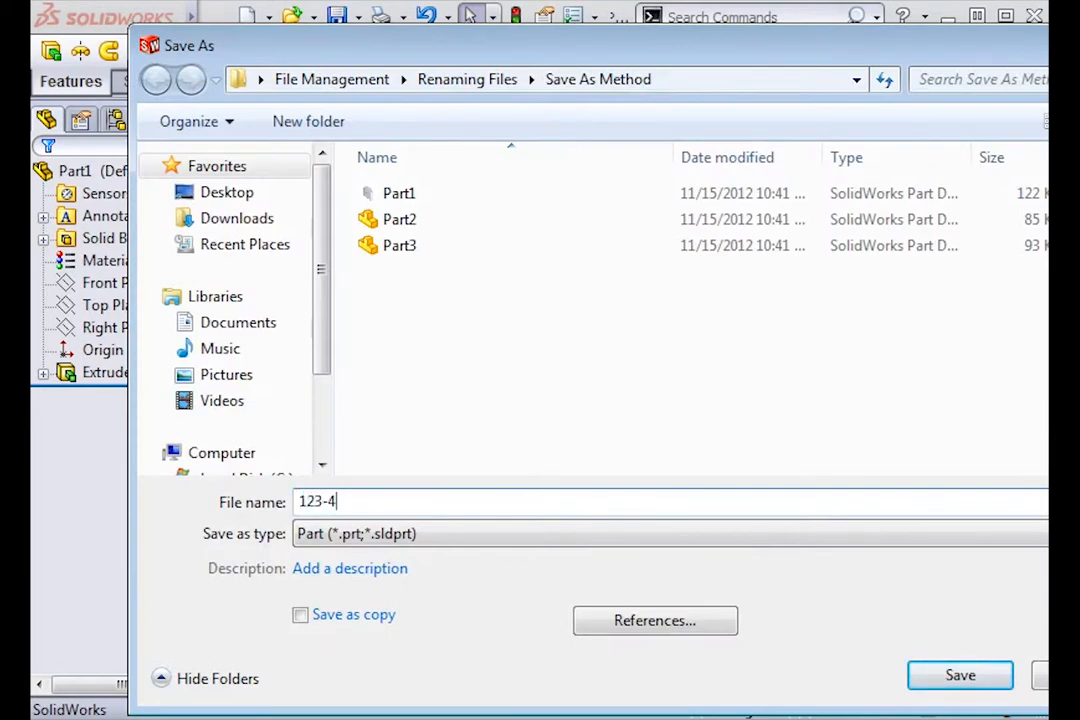
click(958, 675)
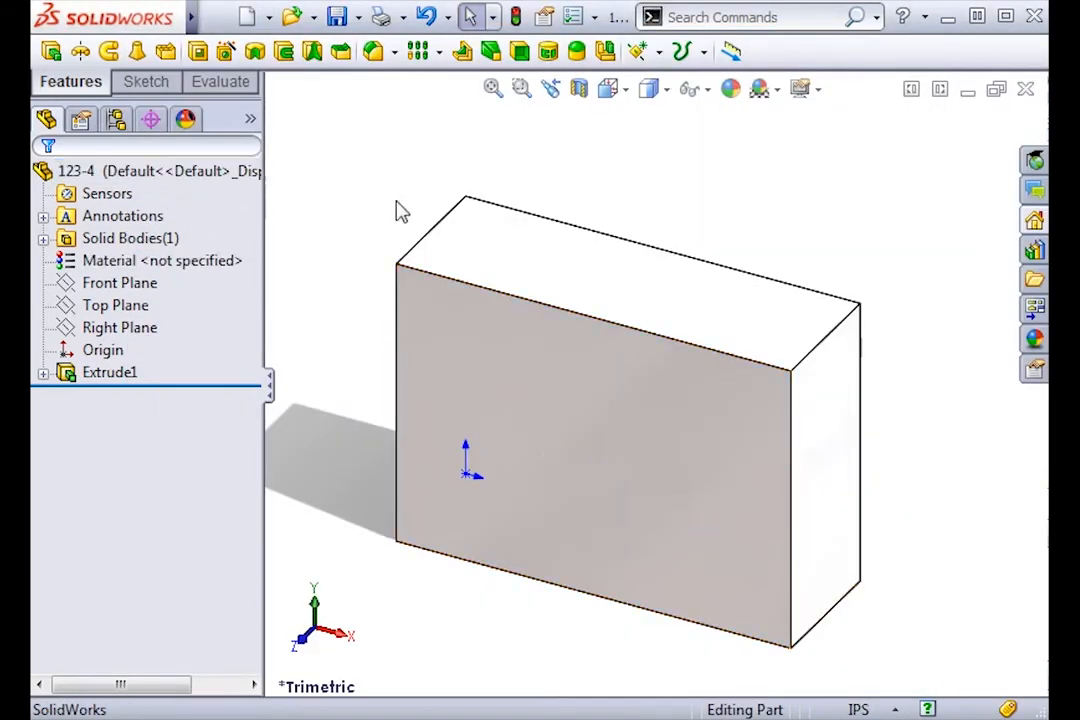
click(1025, 90)
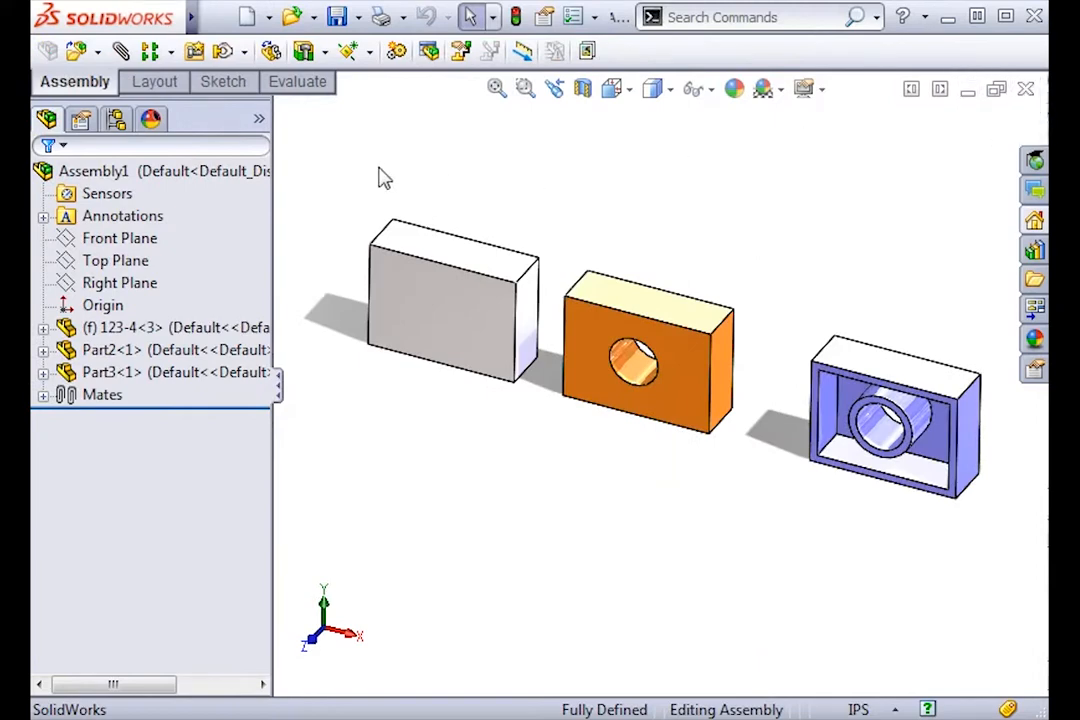
- Inspect the component properties of 123-4 in Assembly1, including its name and model document path, and close them
click(136, 333)
click(352, 260)
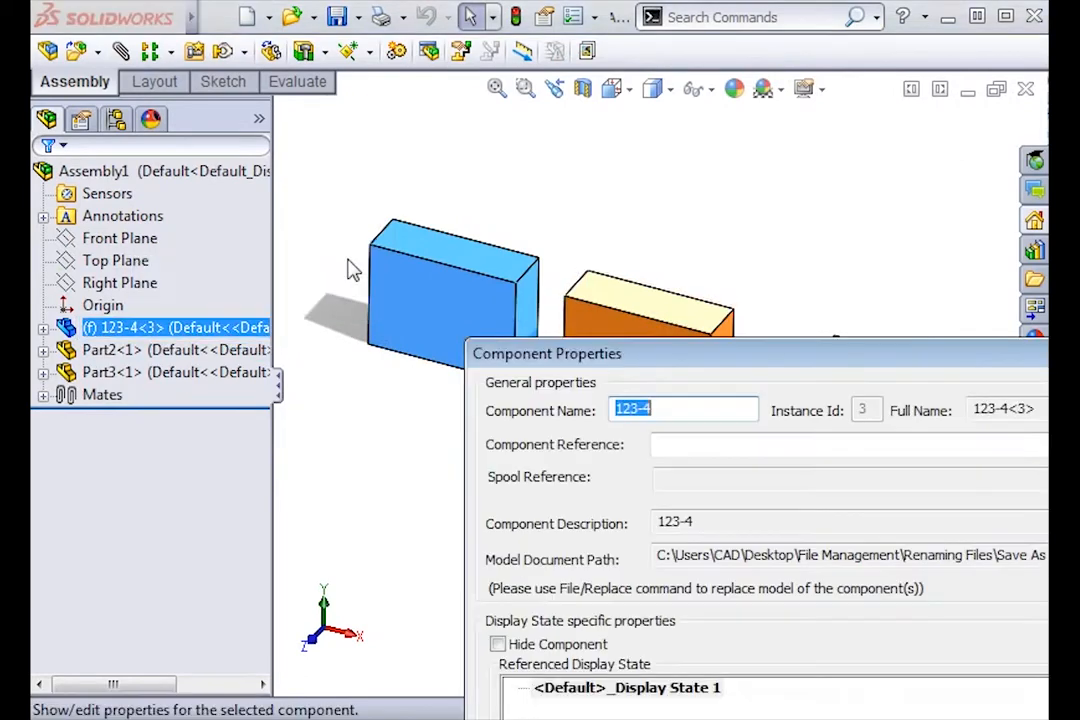
drag(553, 360, 286, 43)
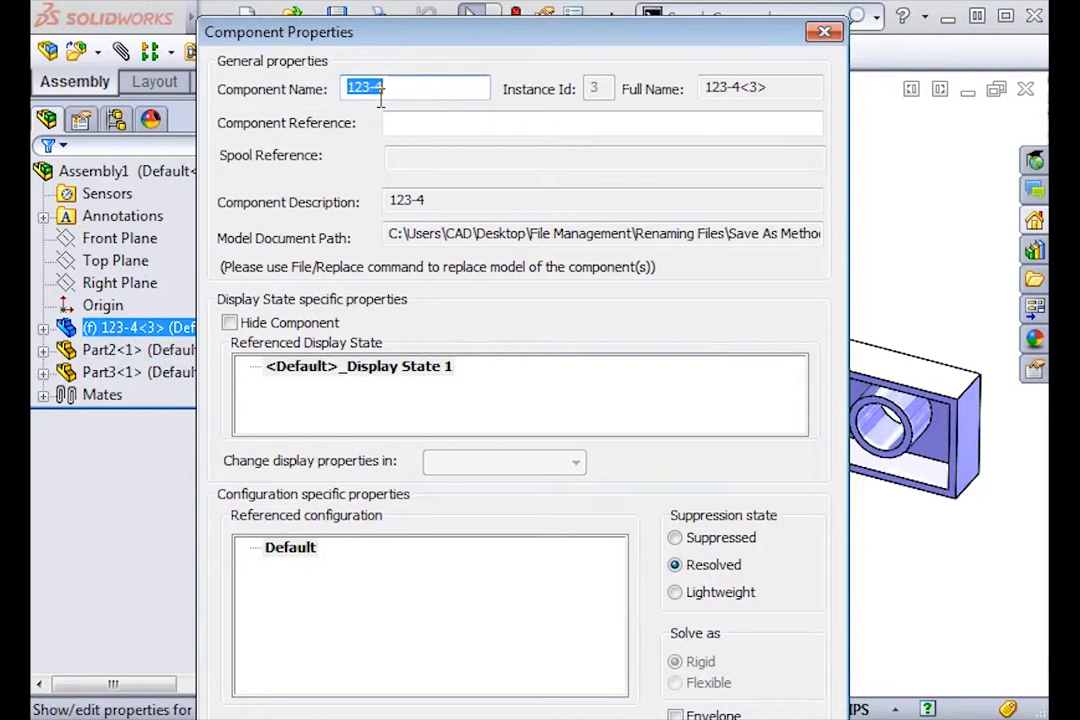
click(420, 719)
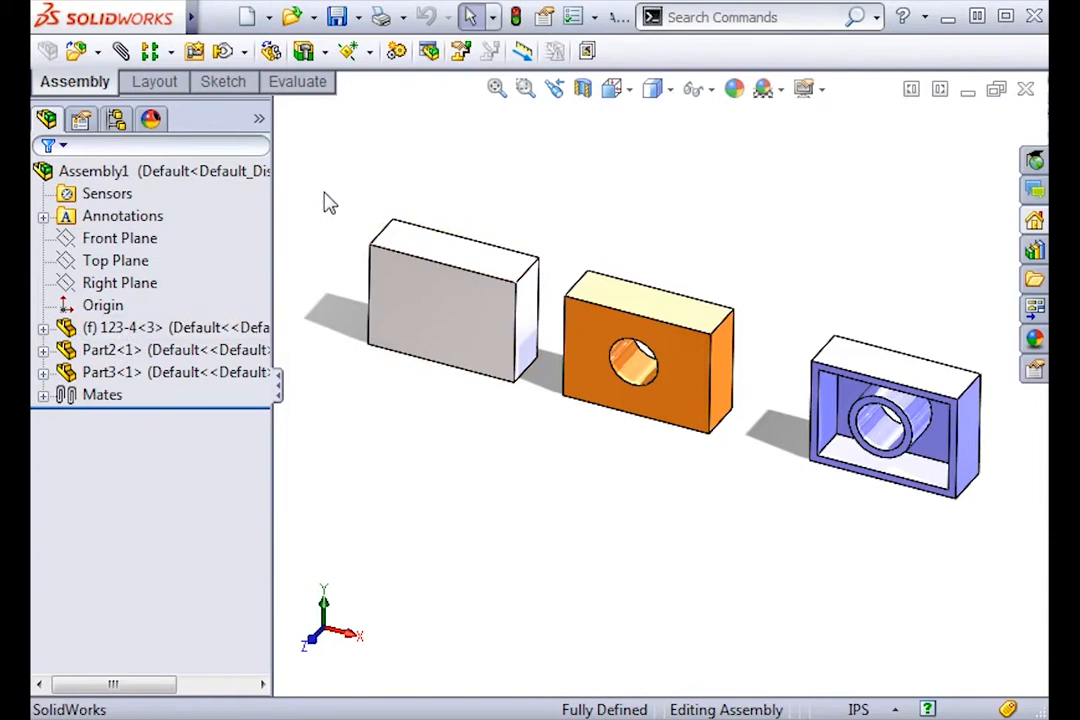
- Switch to the Part1 drawing to check it, and close both the drawing and Assembly1
key(ctrl+Tab)
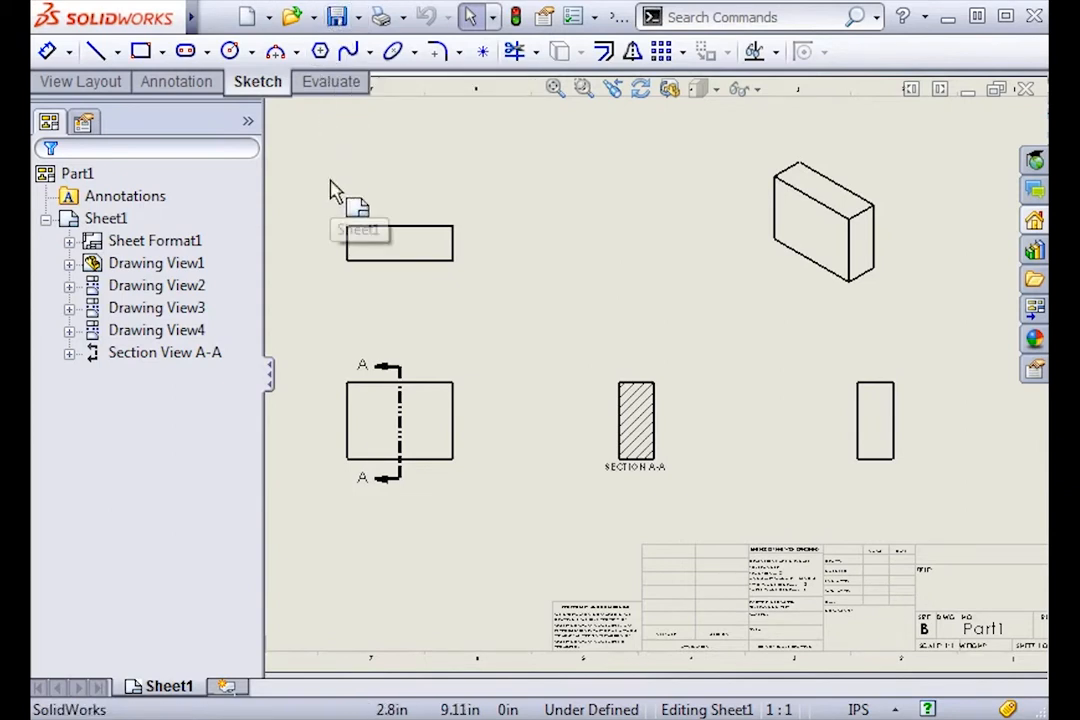
click(1025, 90)
click(1026, 91)
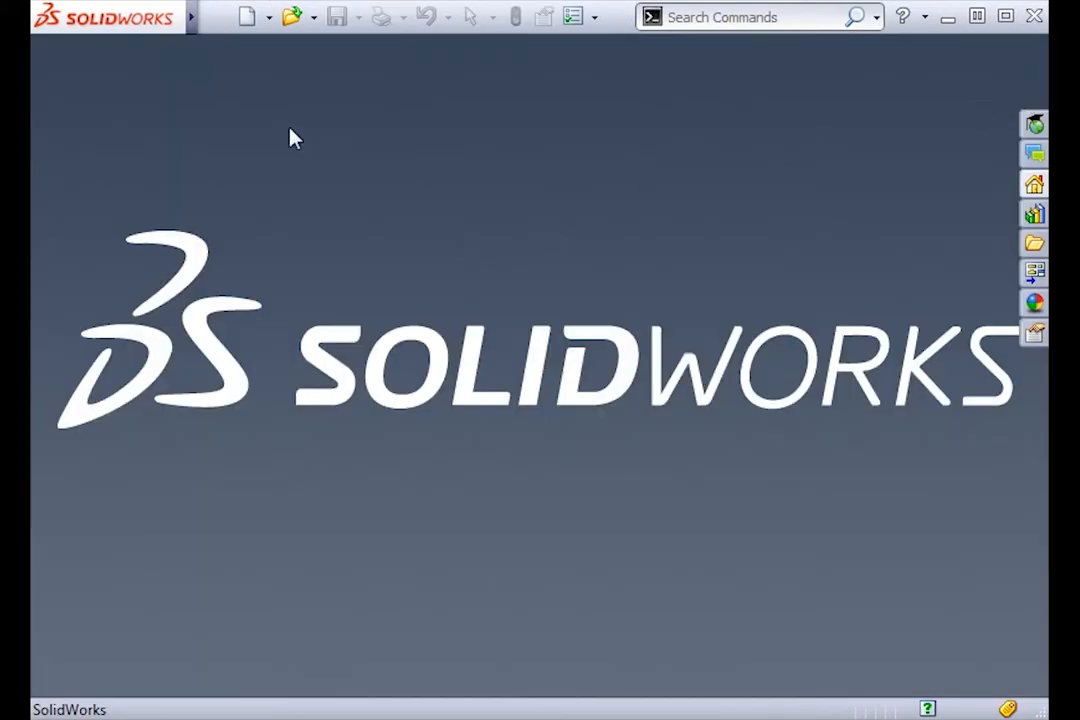
- Check the referenced file locations of Assembly1 in the Save As Method folder before opening it, and close the list
click(214, 17)
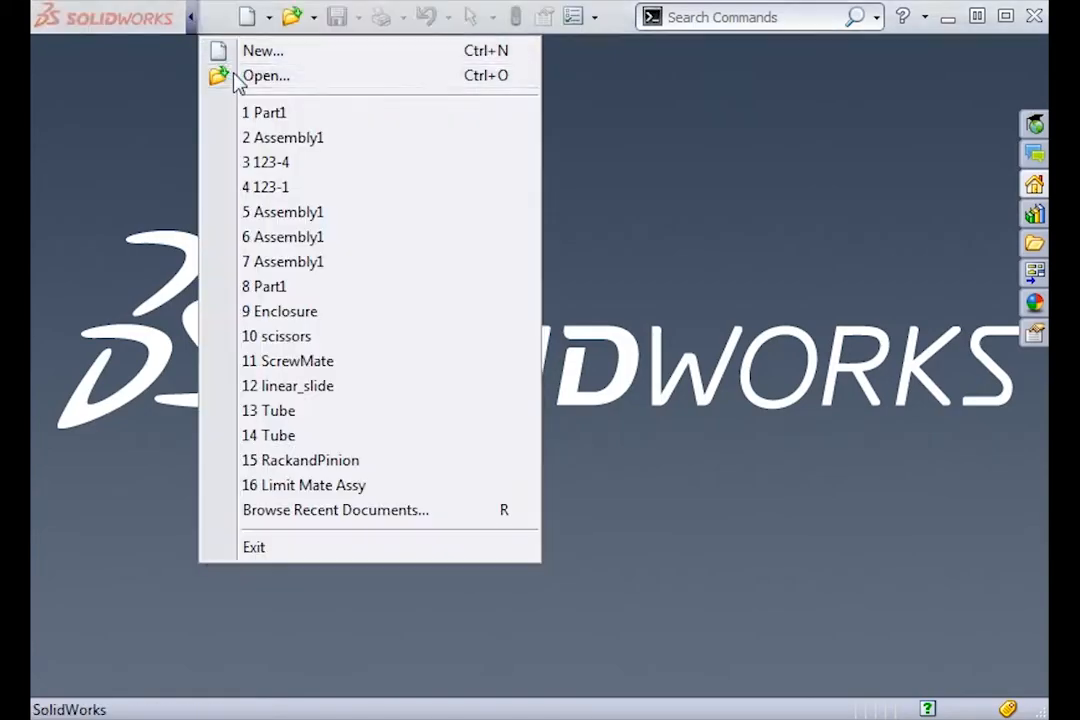
click(262, 76)
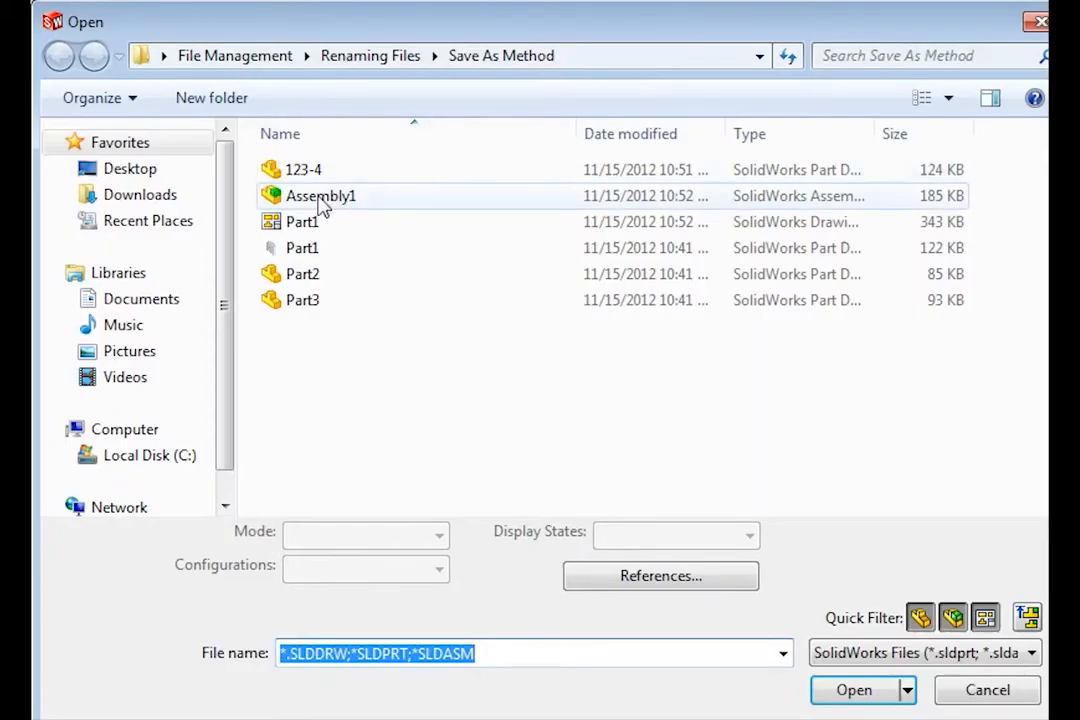
click(322, 200)
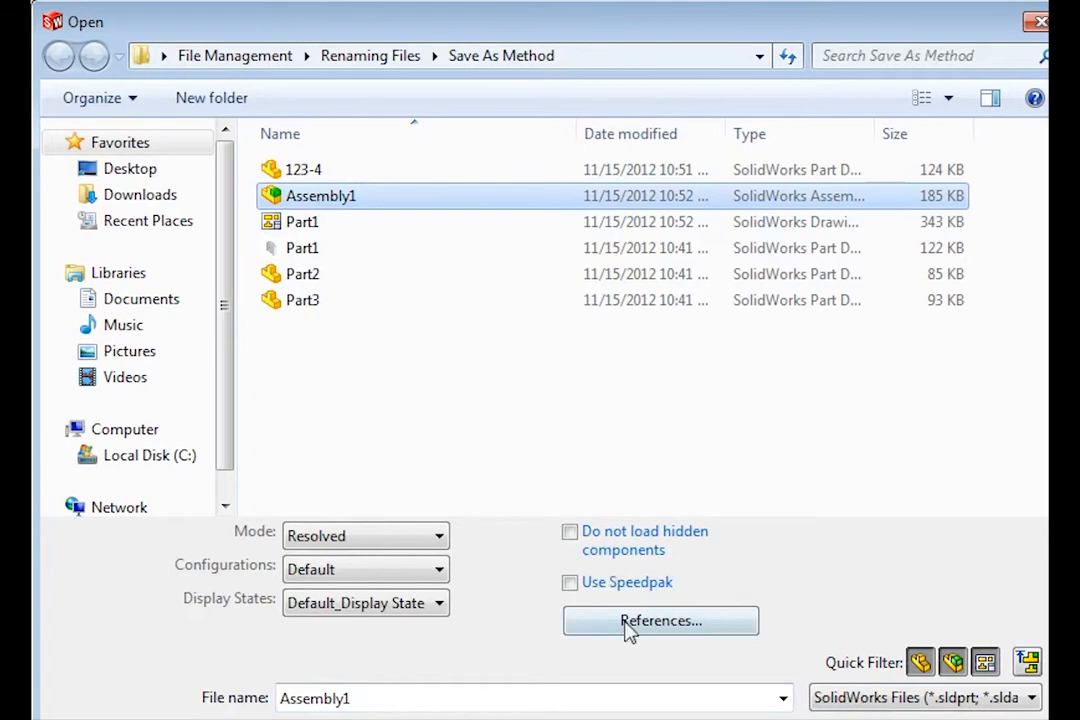
click(628, 624)
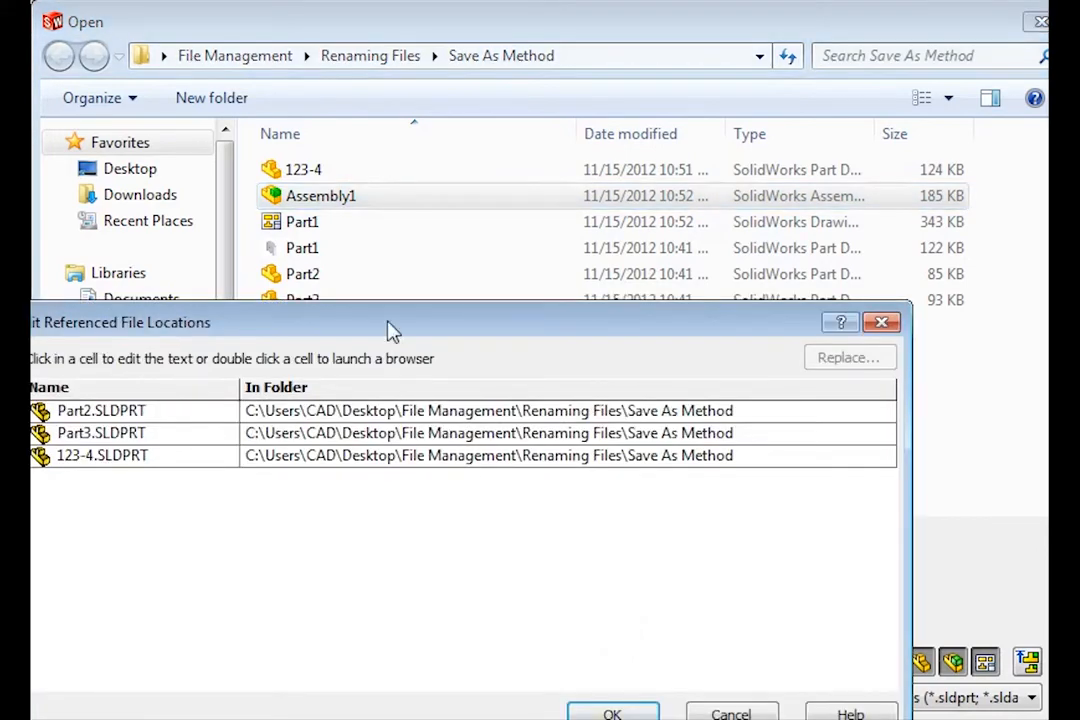
drag(390, 330, 480, 172)
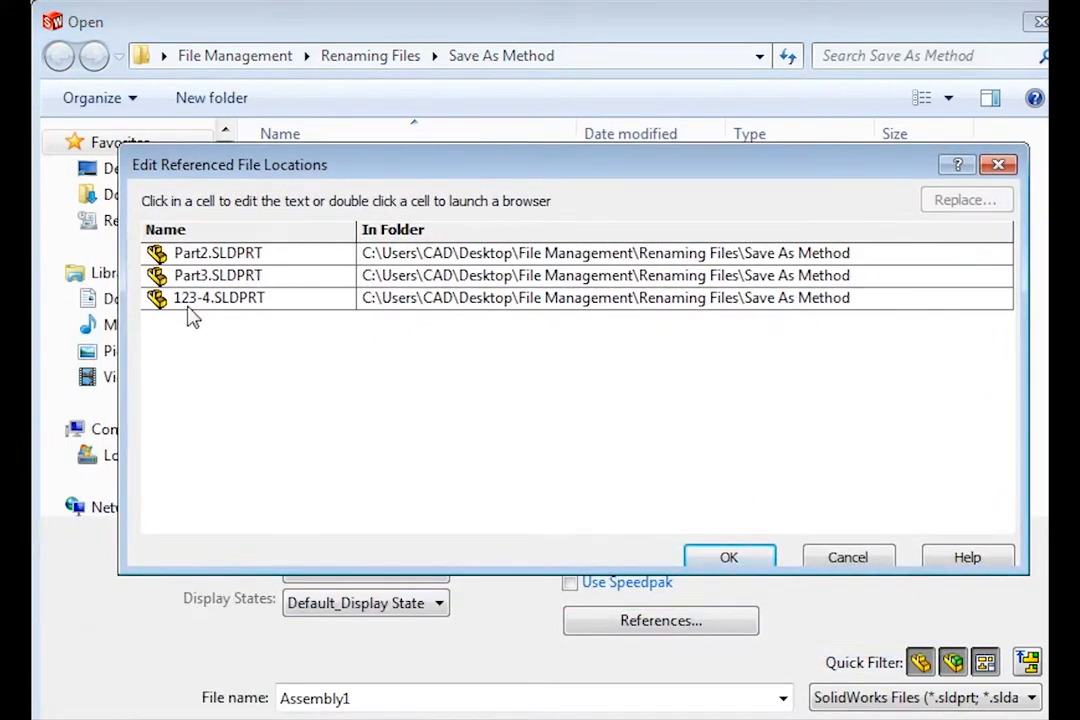
click(724, 558)
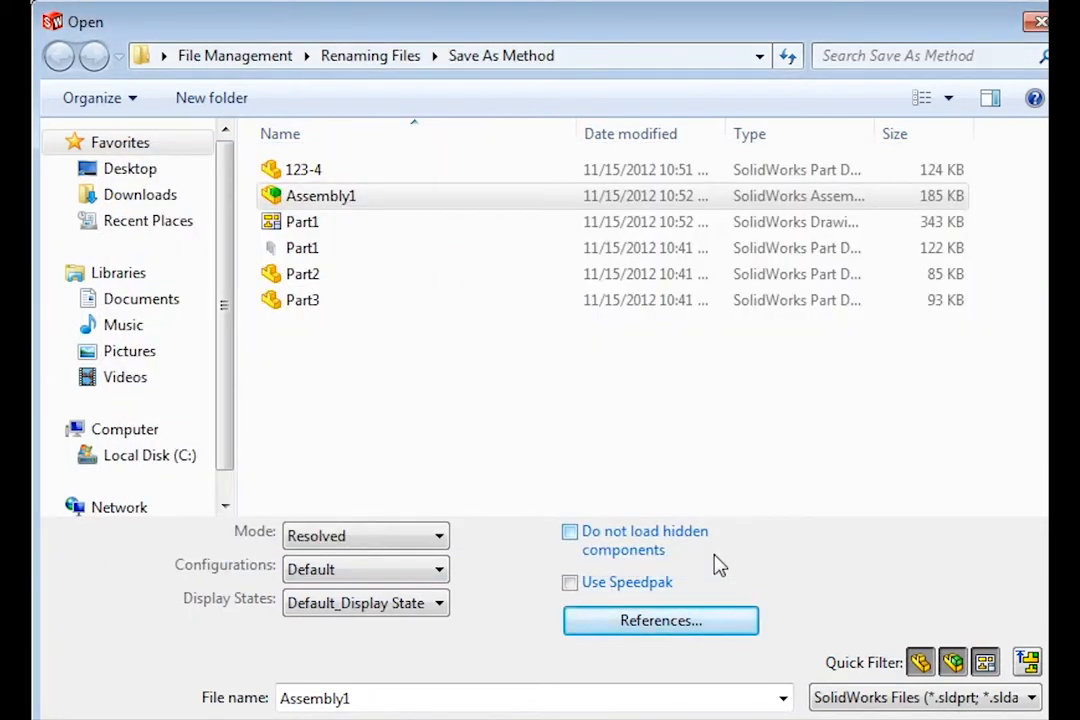
- Check the referenced file location of the Part1 drawing in the same folder, and identify the leftover Part1 part file
click(306, 224)
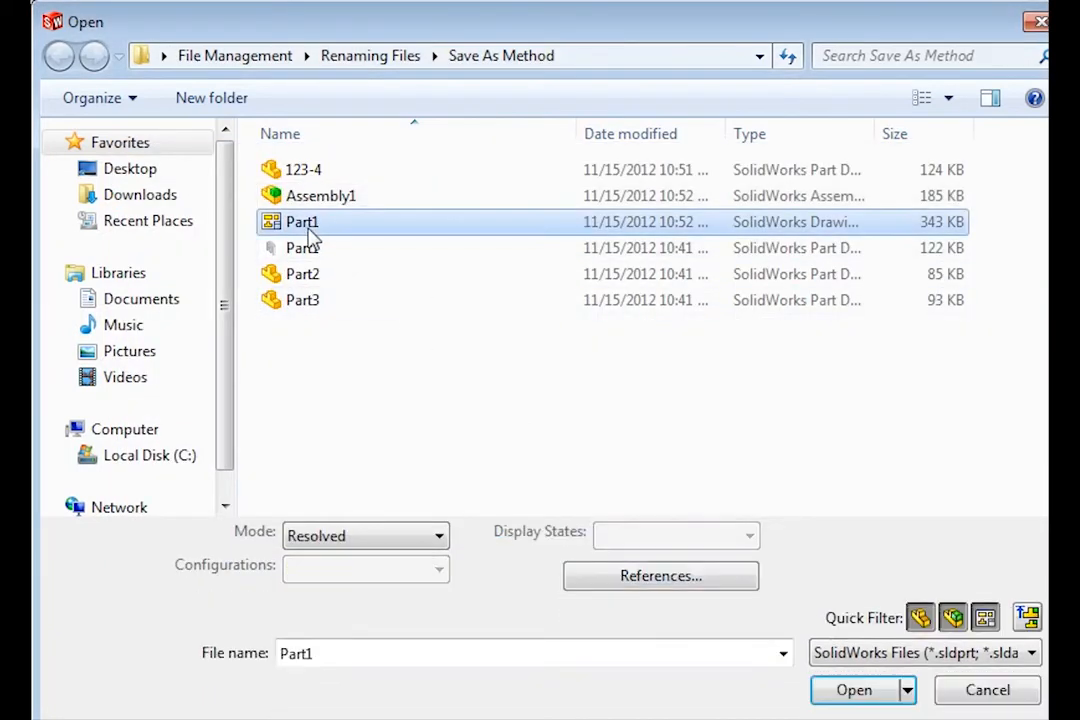
click(603, 582)
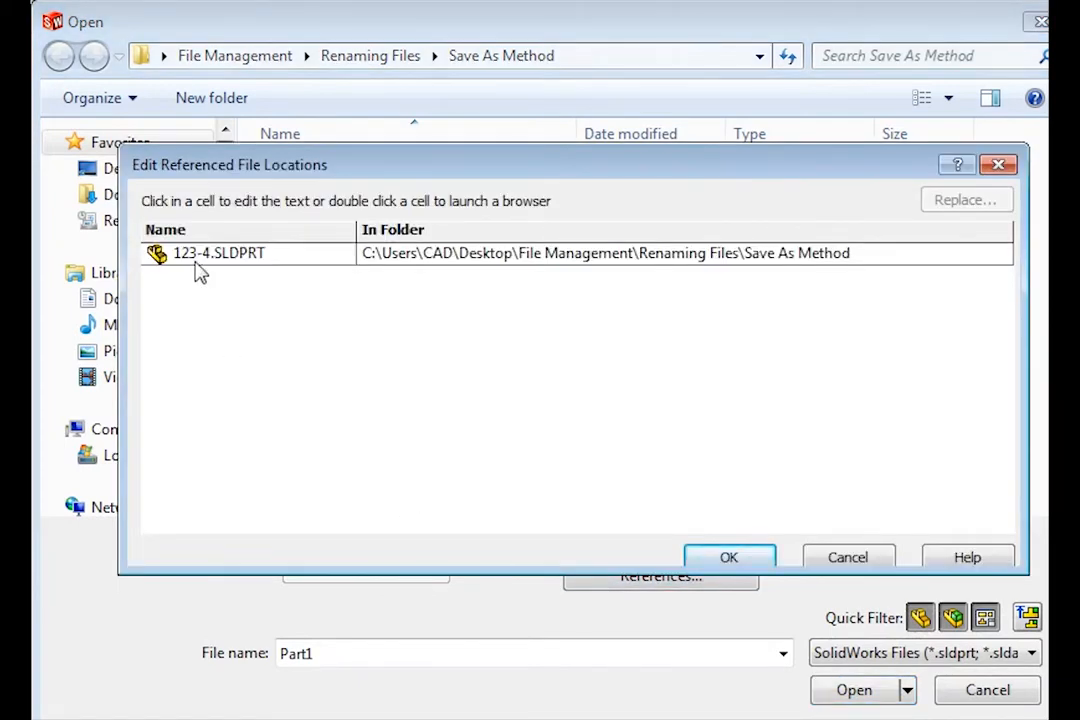
click(711, 560)
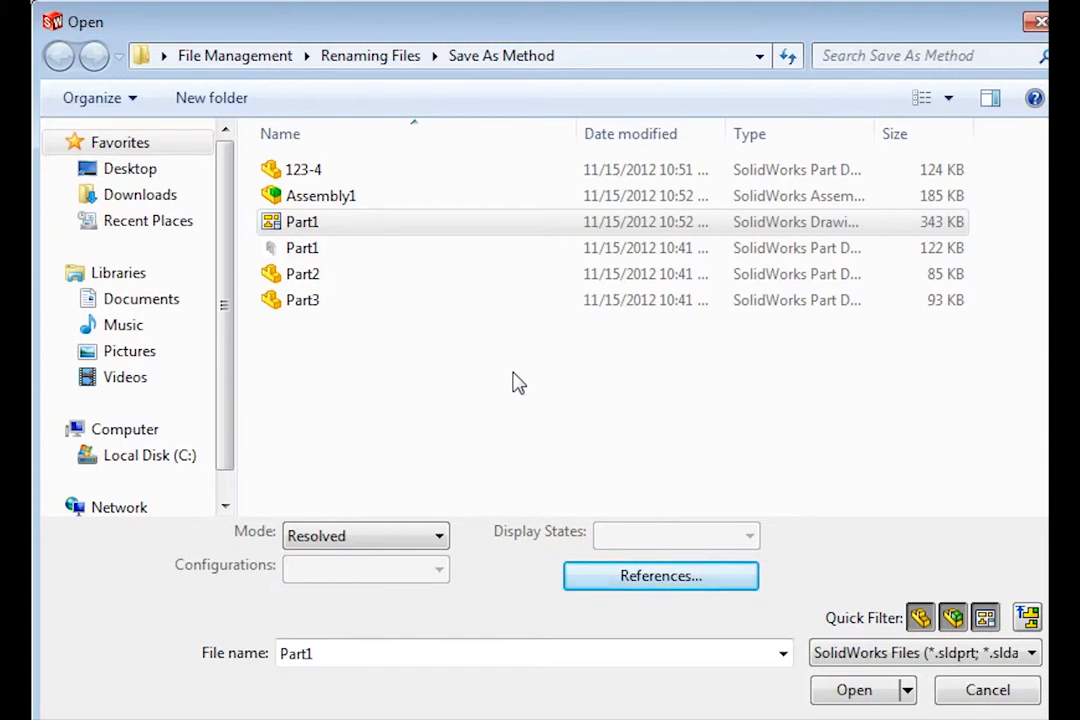
click(320, 257)
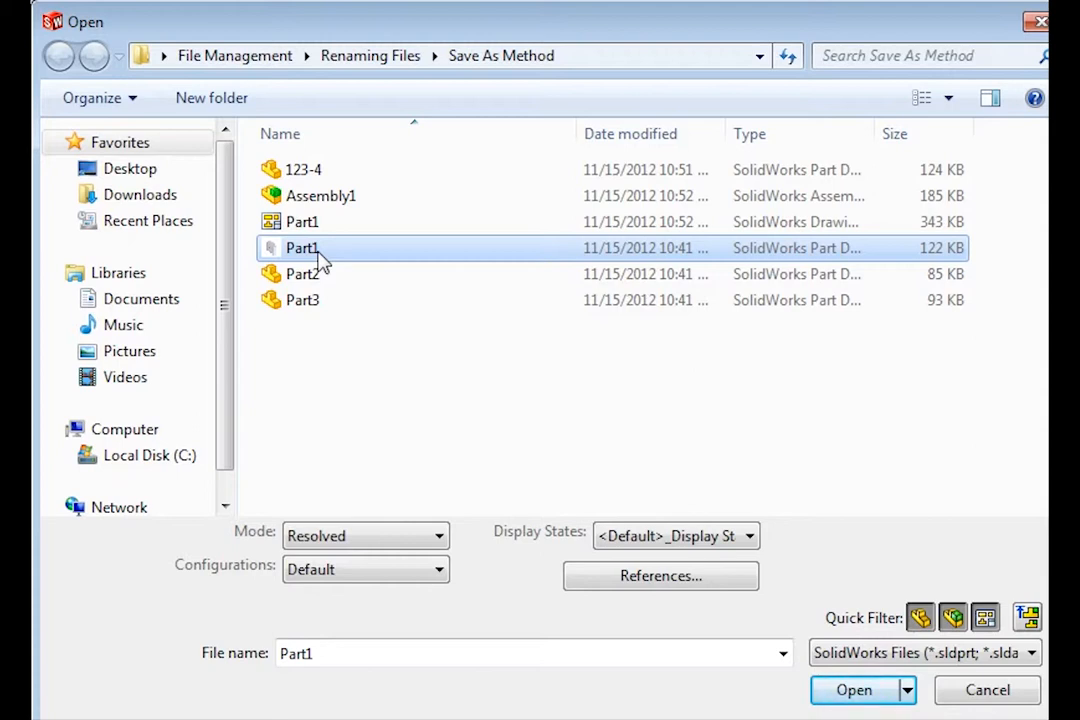
click(410, 380)
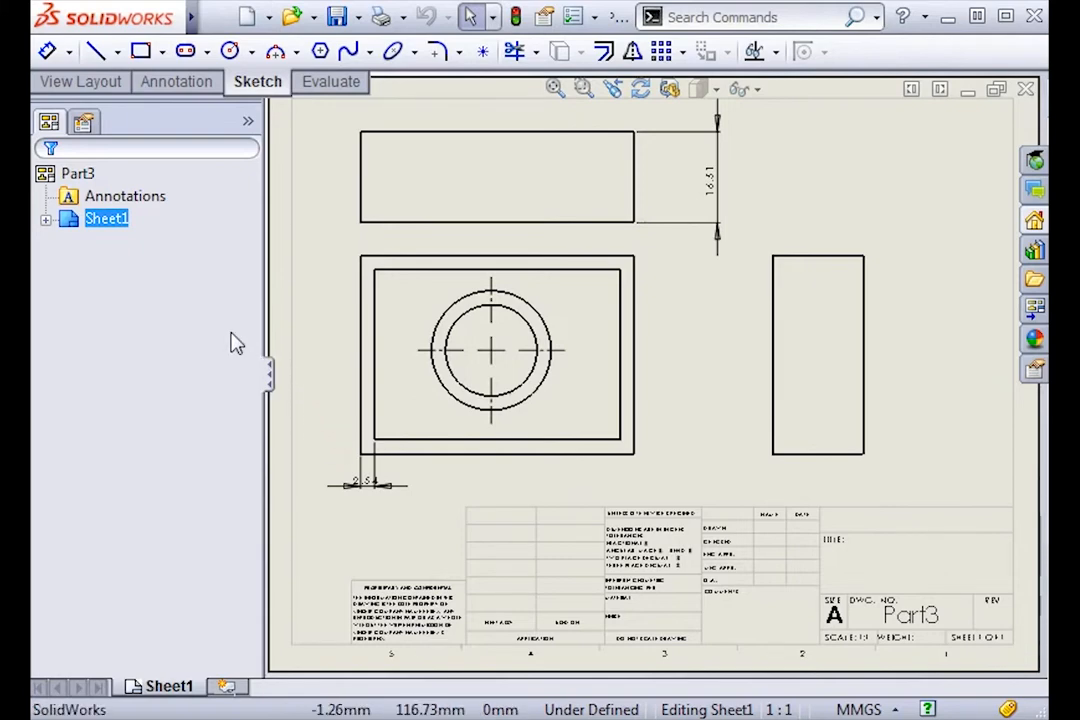
- Close all open documents, including the Part3 drawing and Assembly1
mouse_move(188, 15)
click(465, 17)
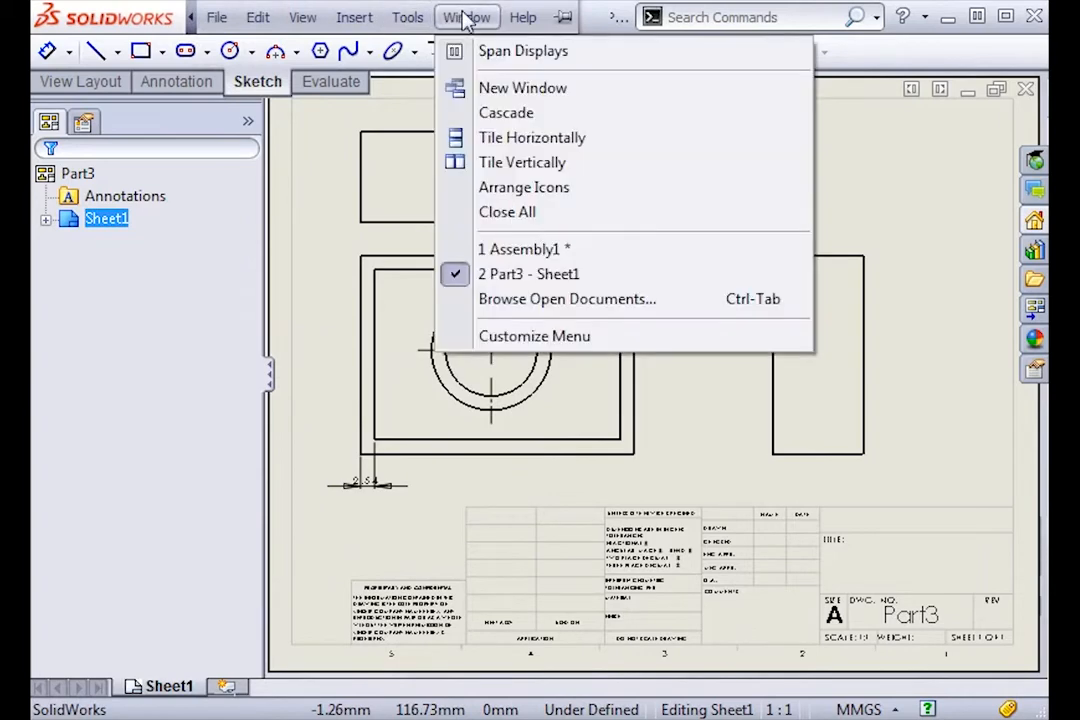
click(500, 214)
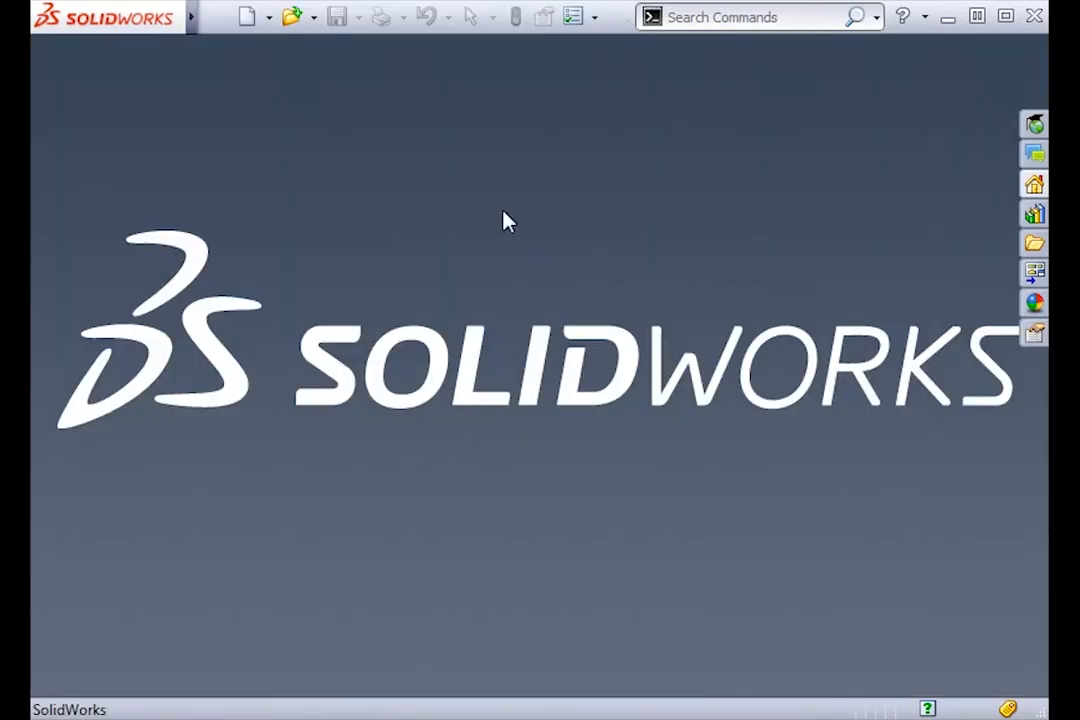
- Switch to SolidWorks Explorer and expand the SW Explorer folder under File Management\Renaming Files to list its files
key(alt+Tab)
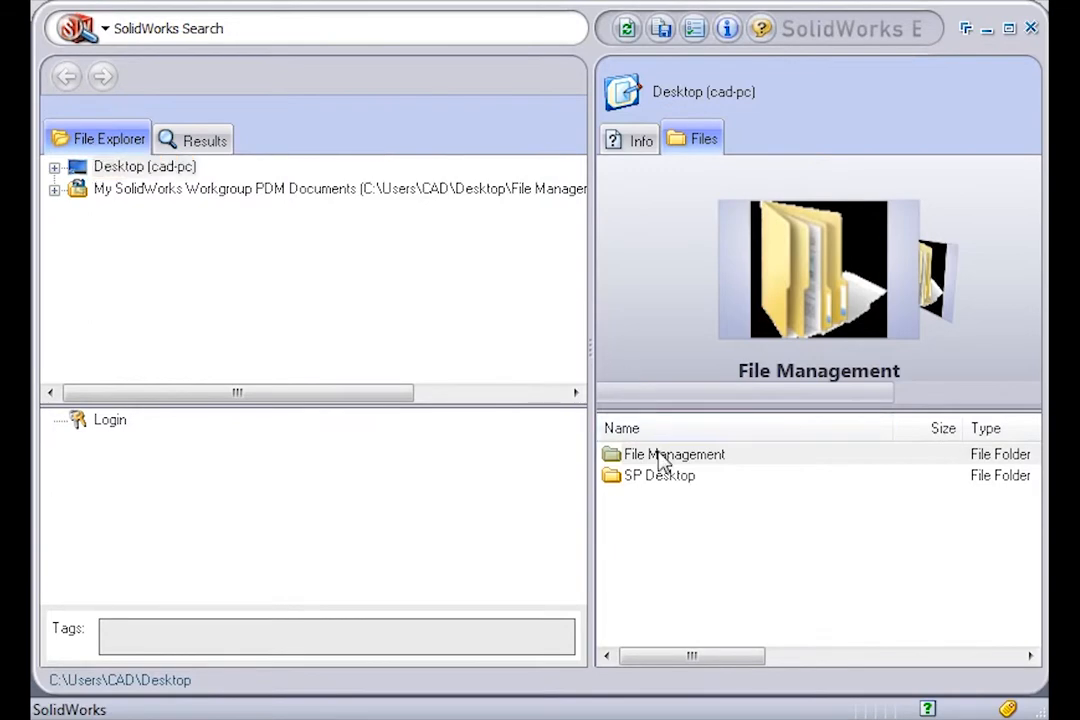
double_click(660, 456)
double_click(670, 537)
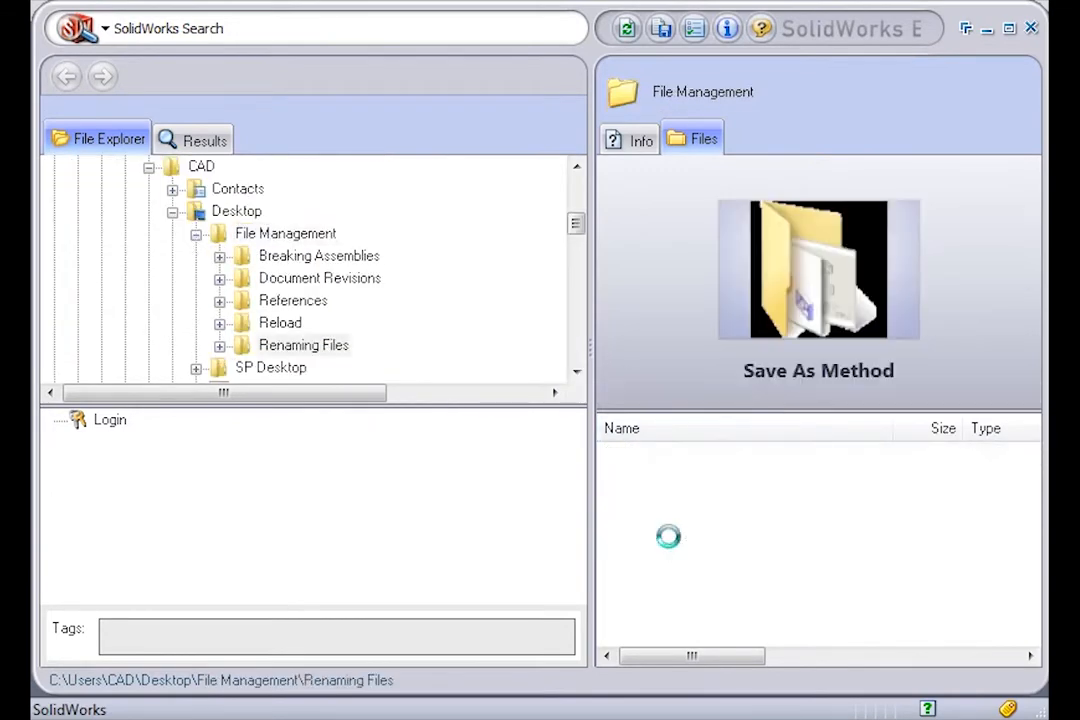
double_click(670, 476)
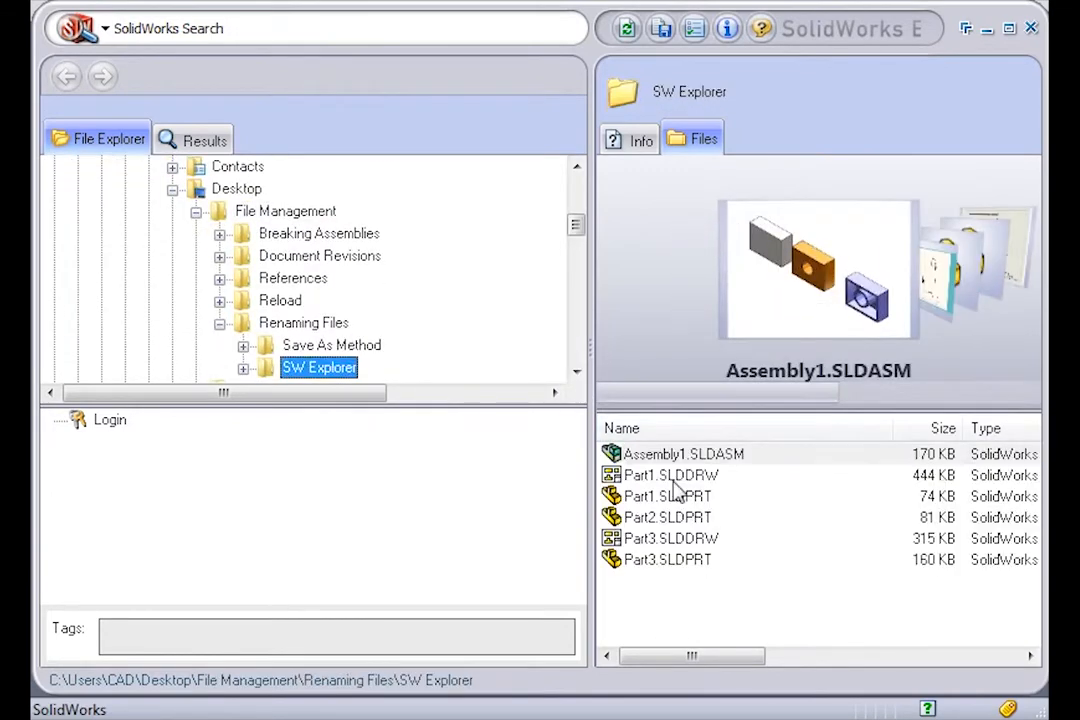
click(665, 560)
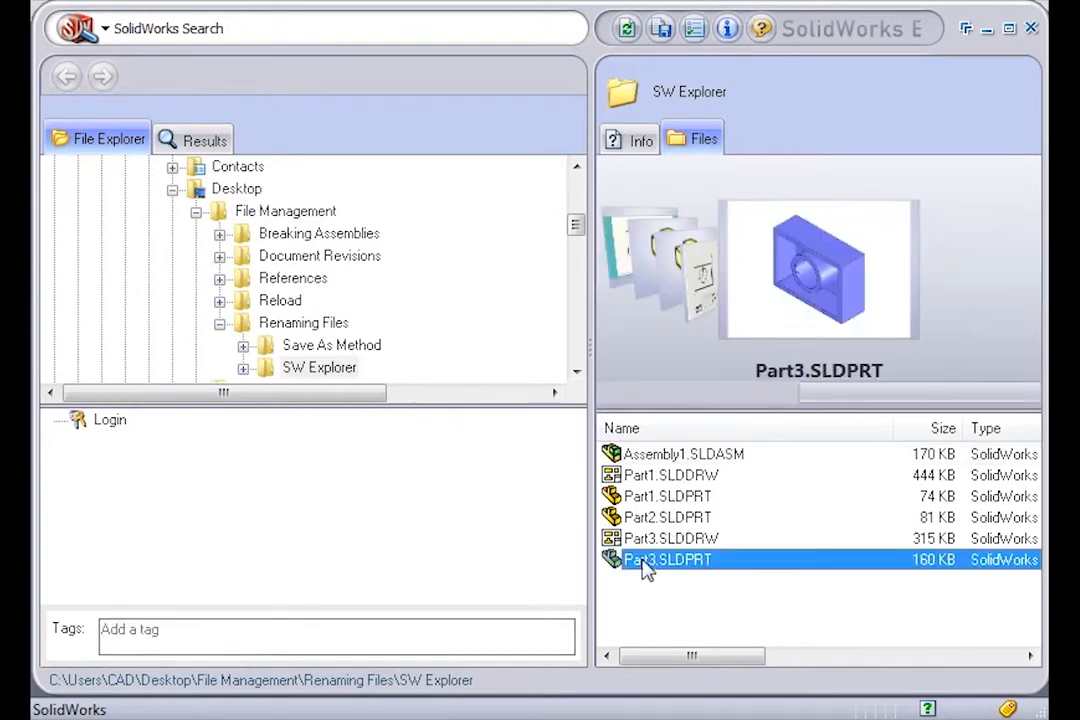
click(577, 372)
click(577, 372)
click(243, 323)
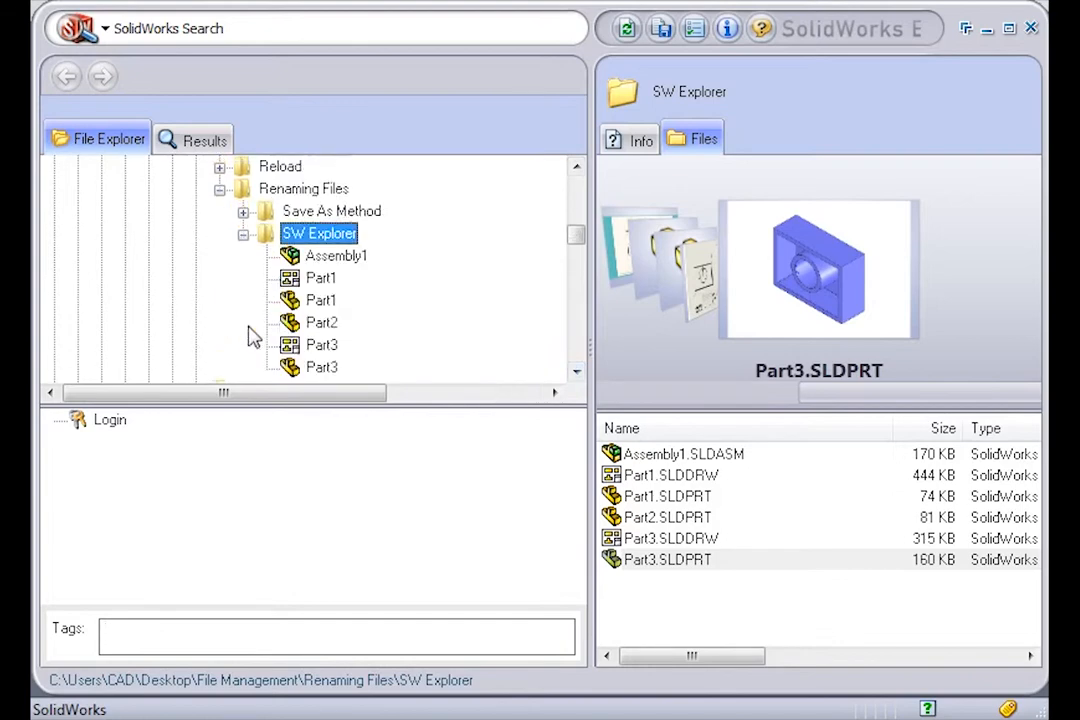
- Rename the Part3 part file to 456-7.SLDPRT with SolidWorks Rename, updating the assembly and drawing where it is used
click(307, 369)
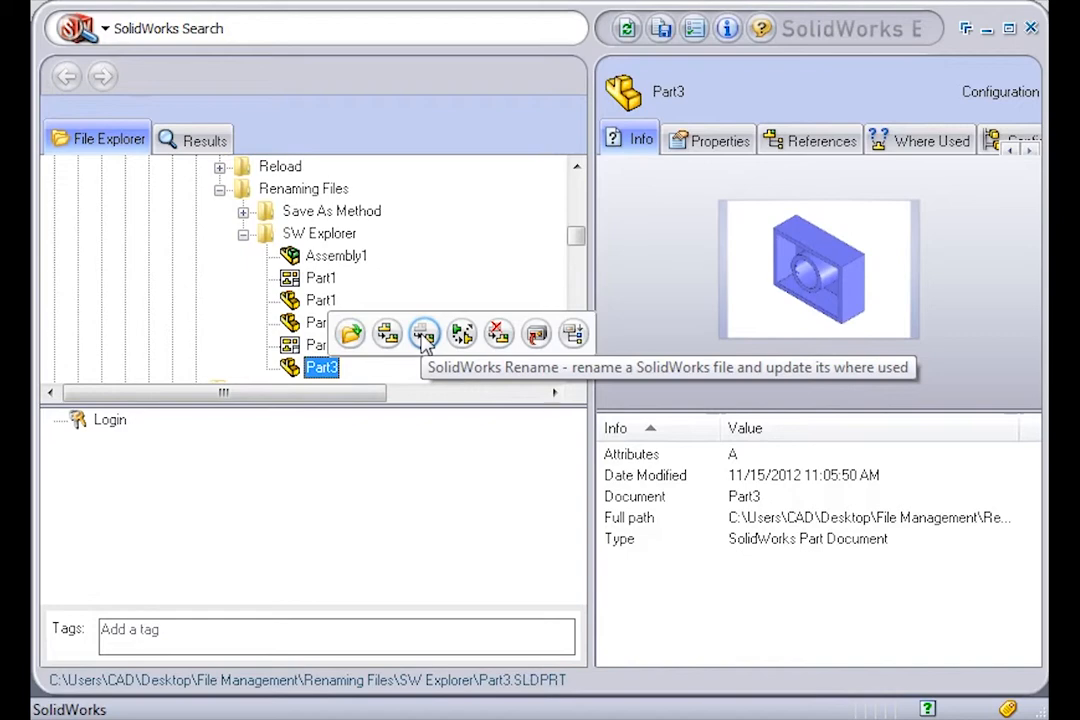
click(424, 336)
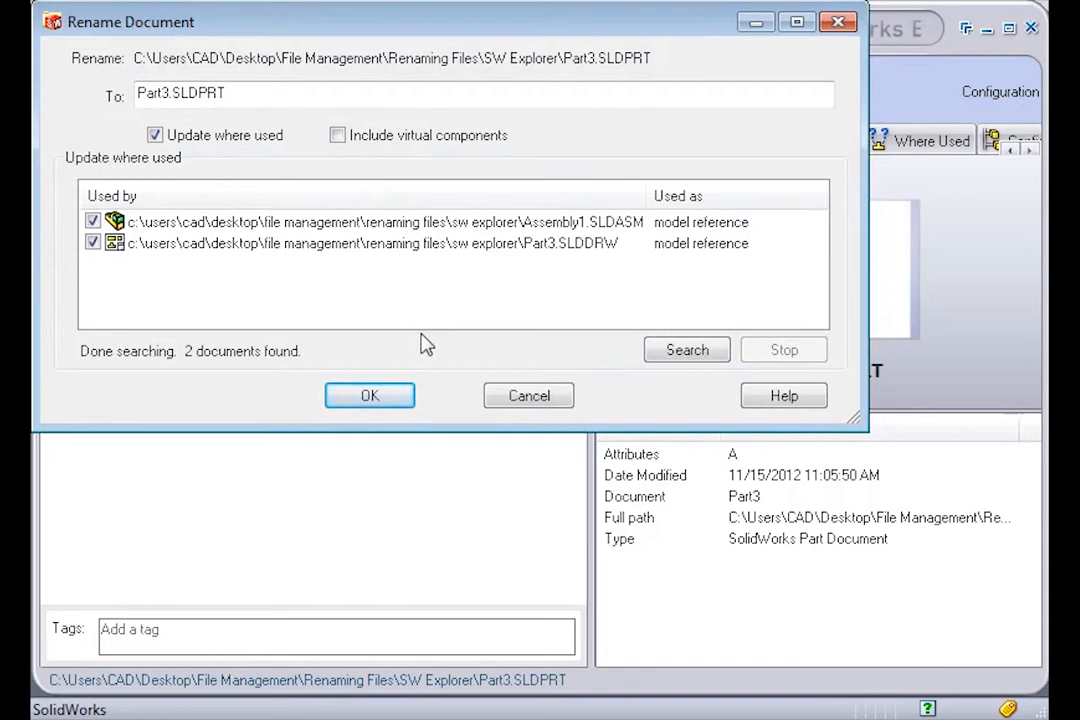
double_click(170, 93)
text(456)
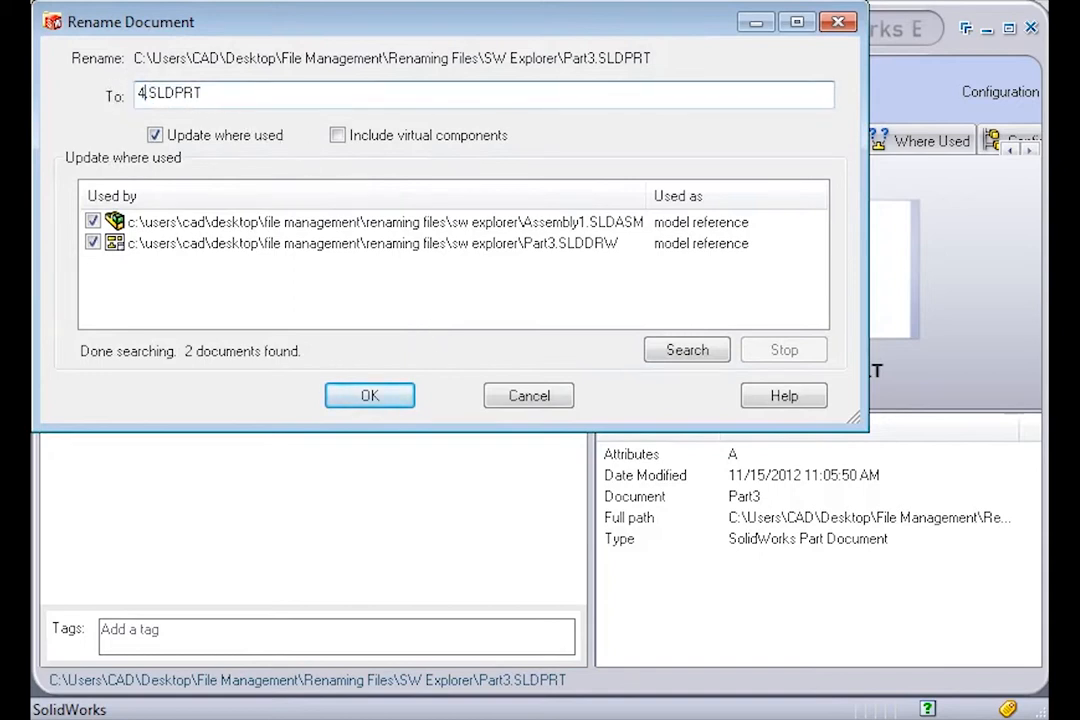
text(-7)
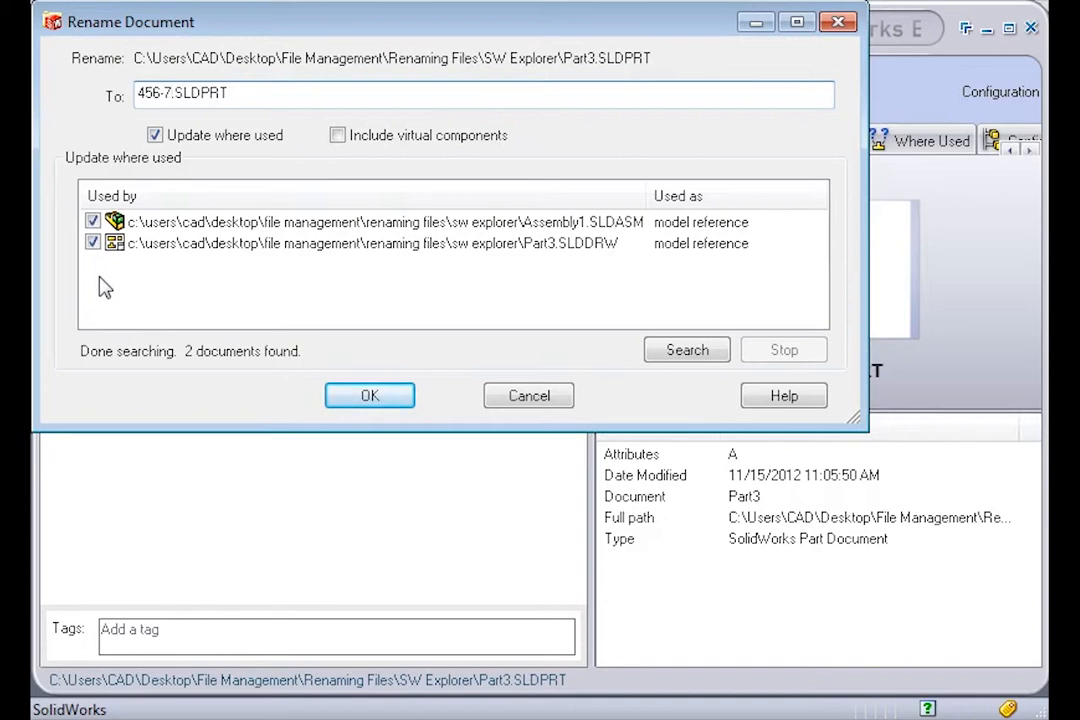
click(370, 397)
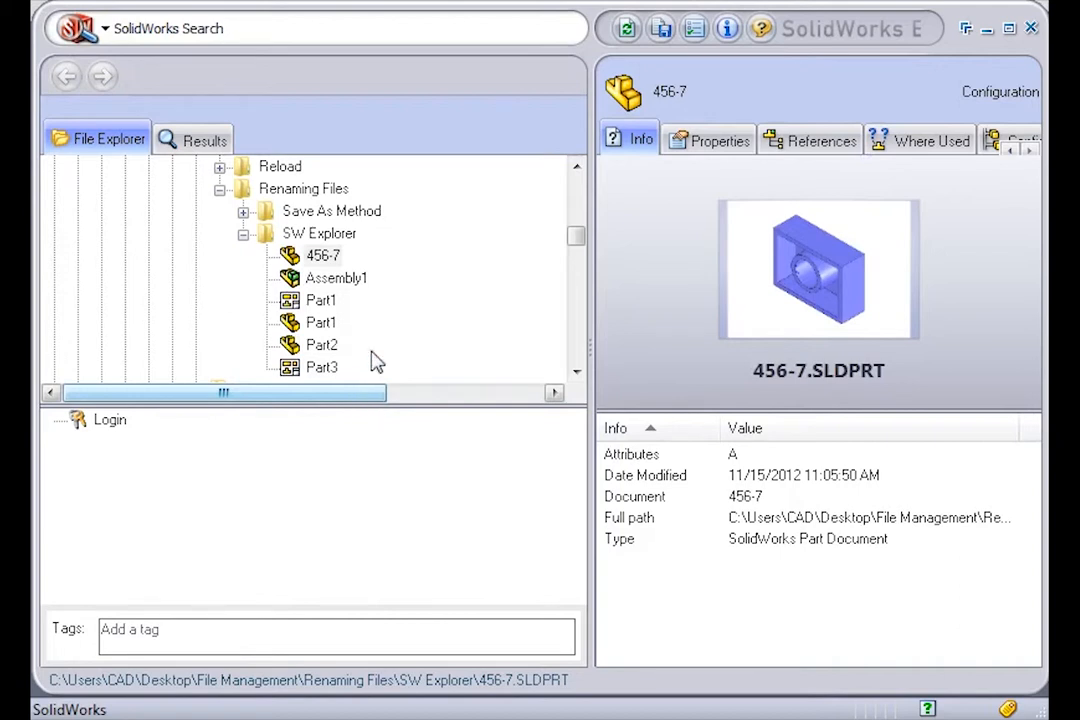
- Check the file references of Assembly1 in the SW Explorer folder
click(337, 279)
click(782, 143)
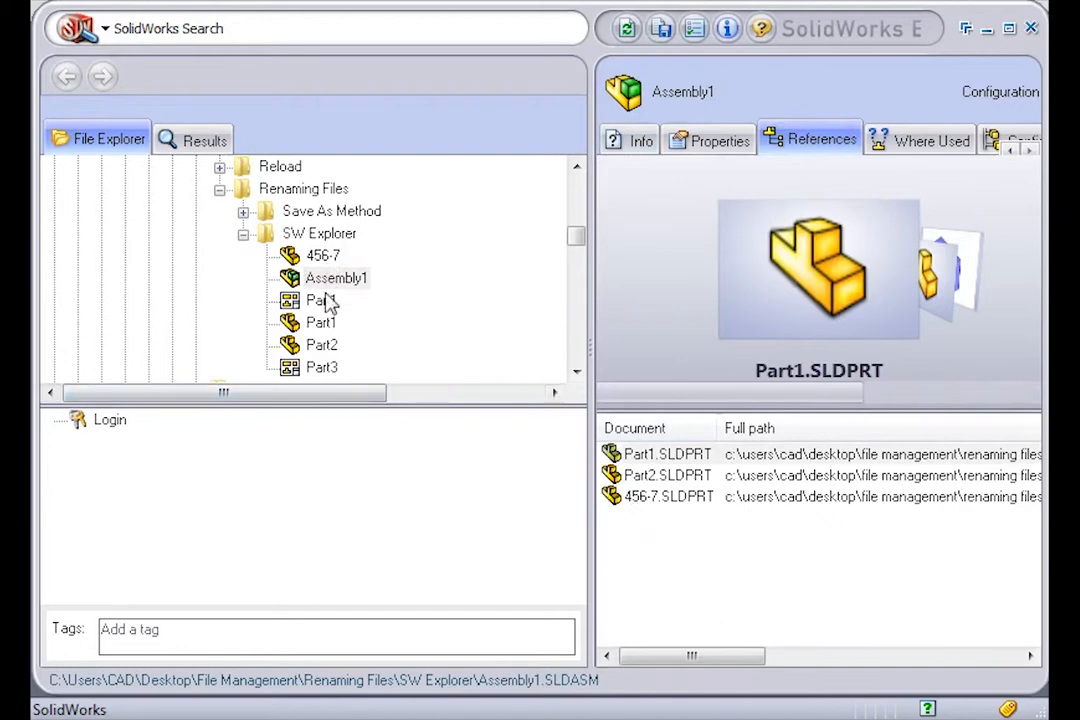
click(576, 372)
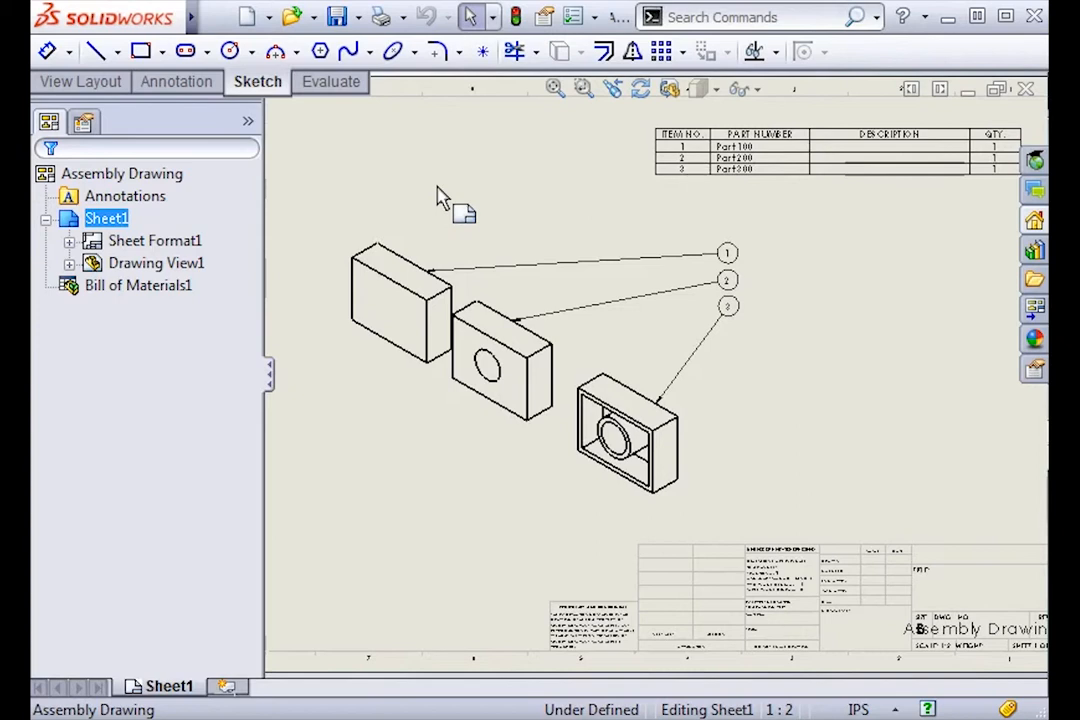
- Close the Assembly Drawing document and launch SolidWorks Explorer
click(1025, 90)
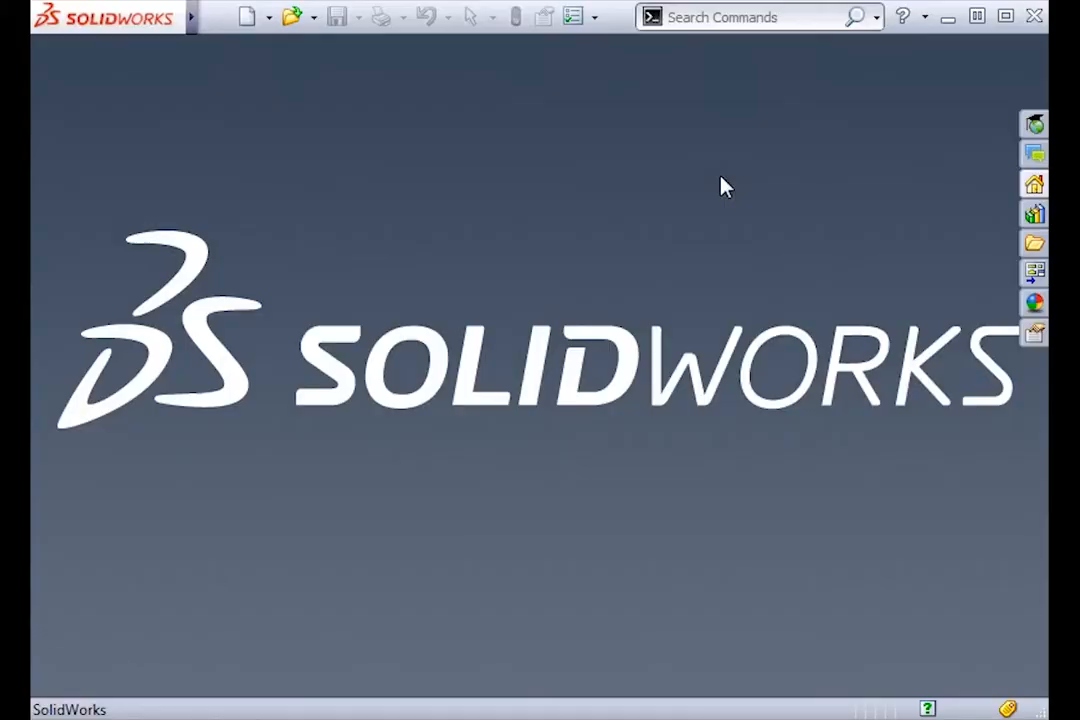
mouse_move(188, 20)
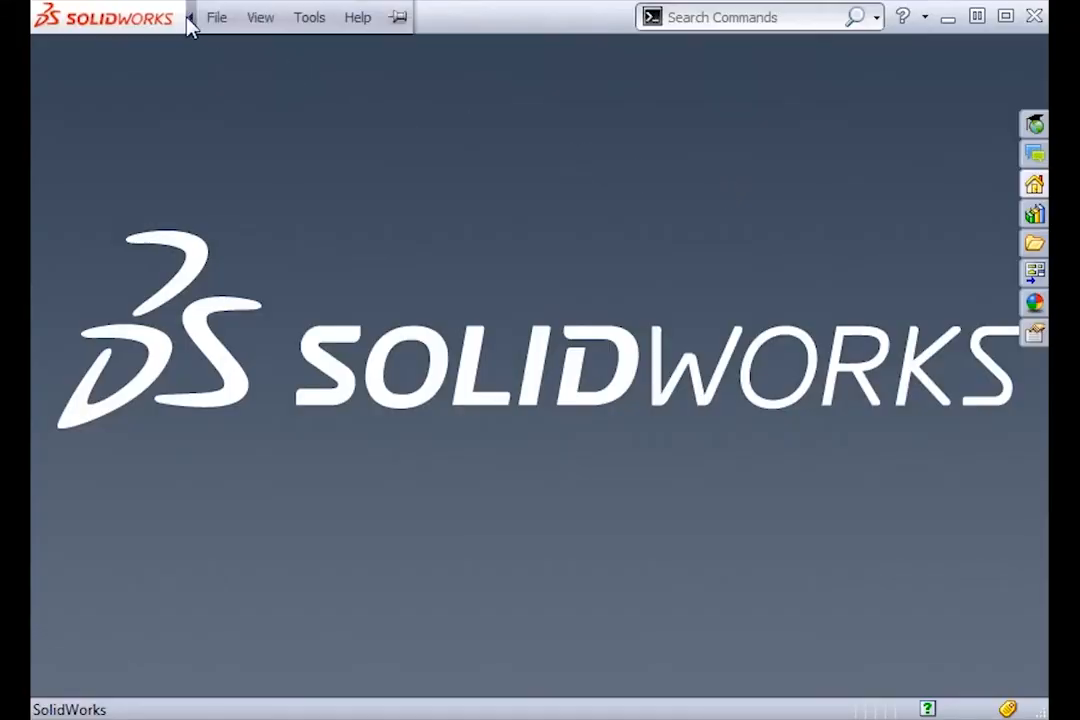
click(309, 17)
click(338, 52)
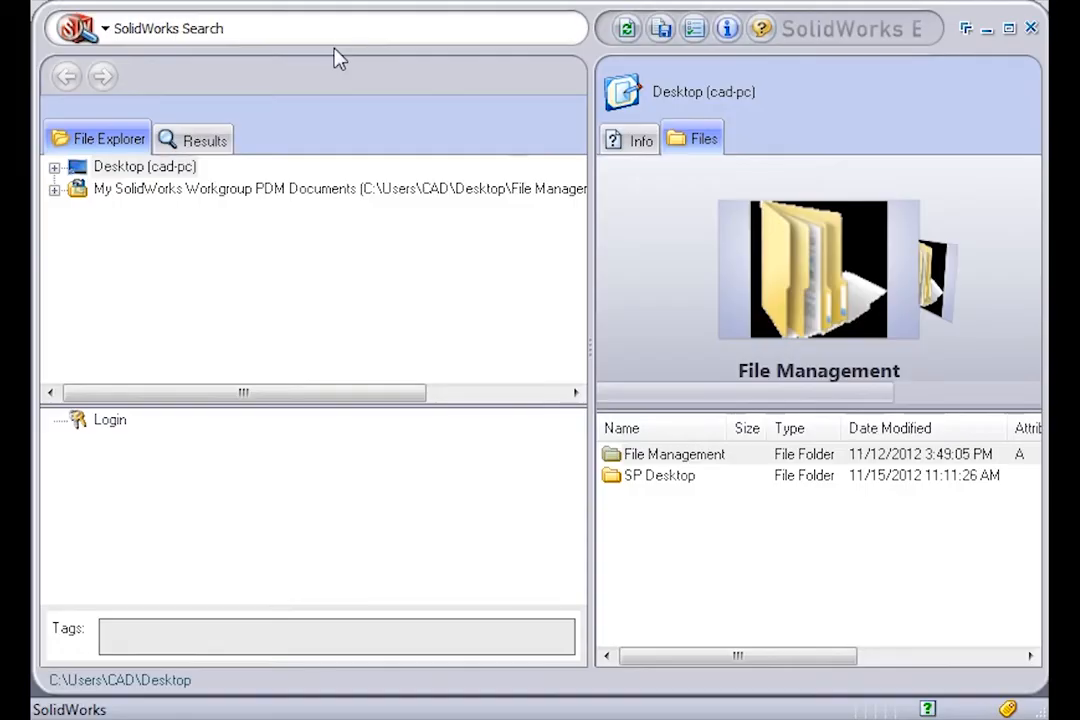
- Expand the desktop's File Management\Document Revisions\Starting Folder to list its files
click(54, 167)
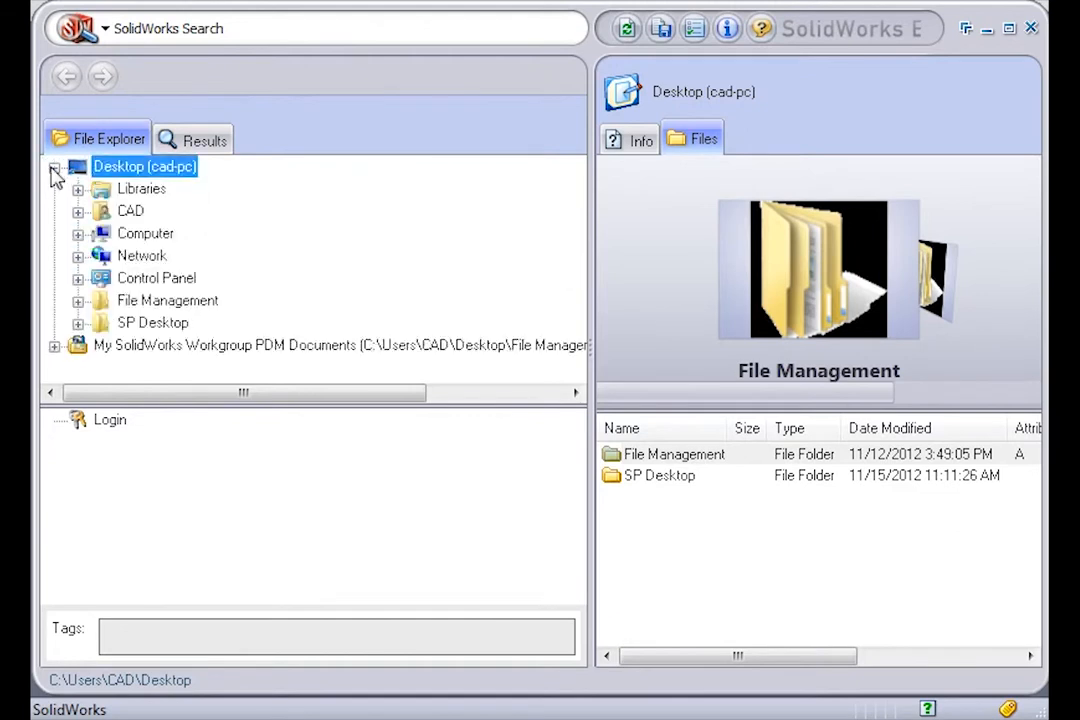
click(78, 300)
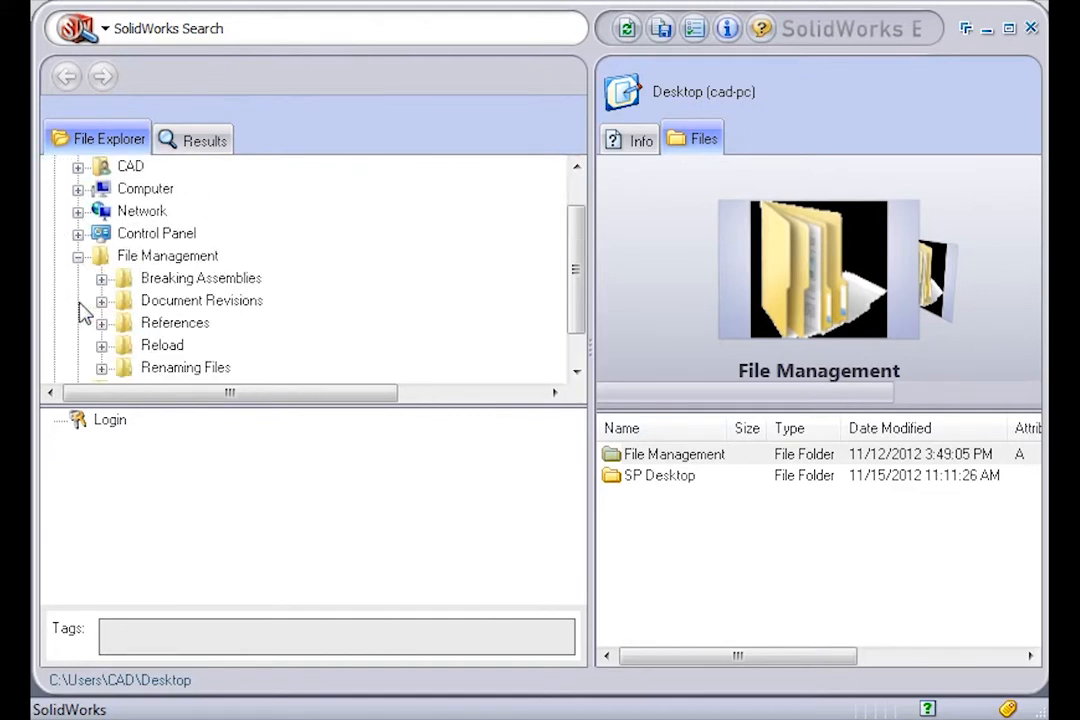
click(101, 300)
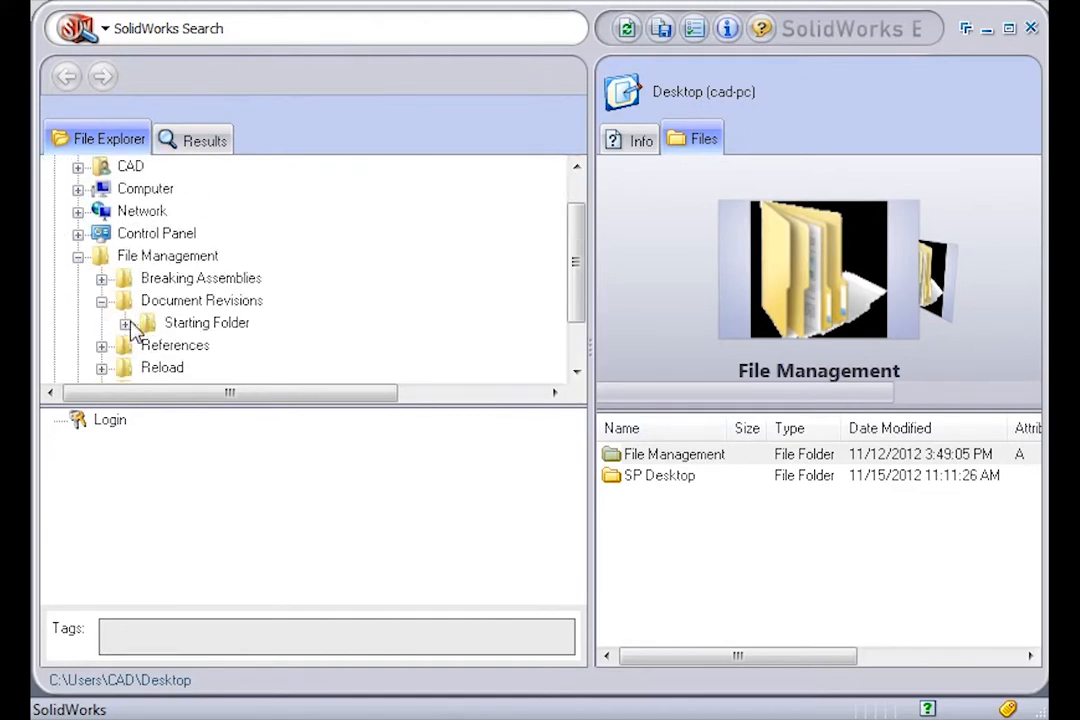
click(125, 322)
- Start a Pack and Go copy of Assembly Drawing in Starting Folder, excluding Part 200 and Part 300
click(231, 284)
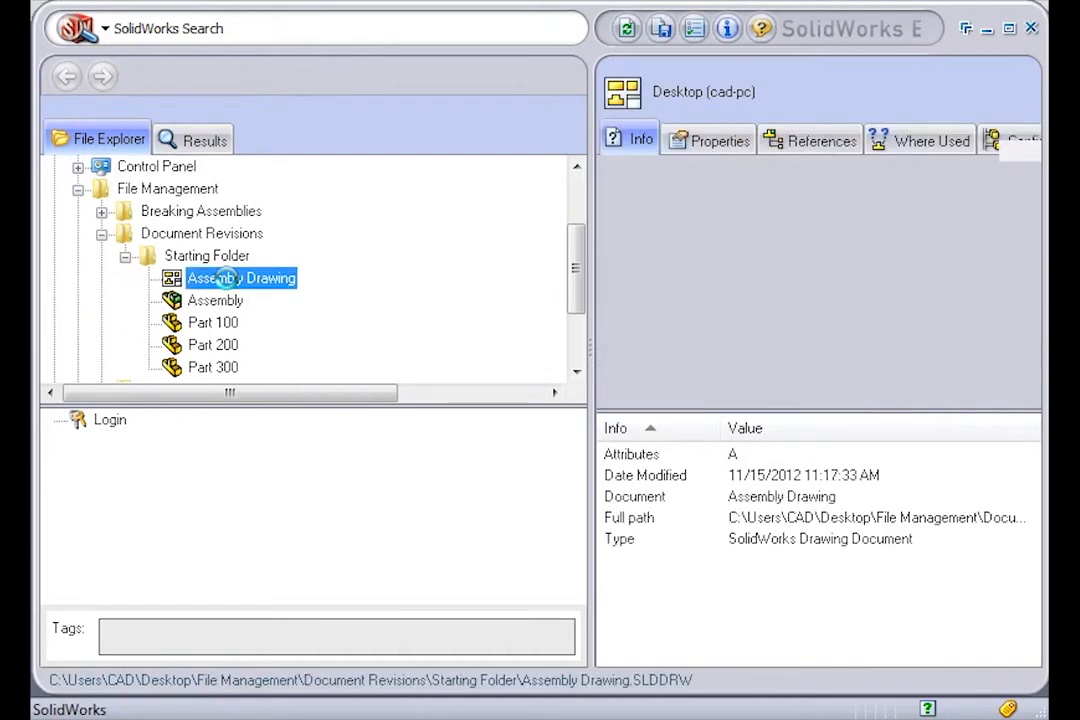
right_click(231, 284)
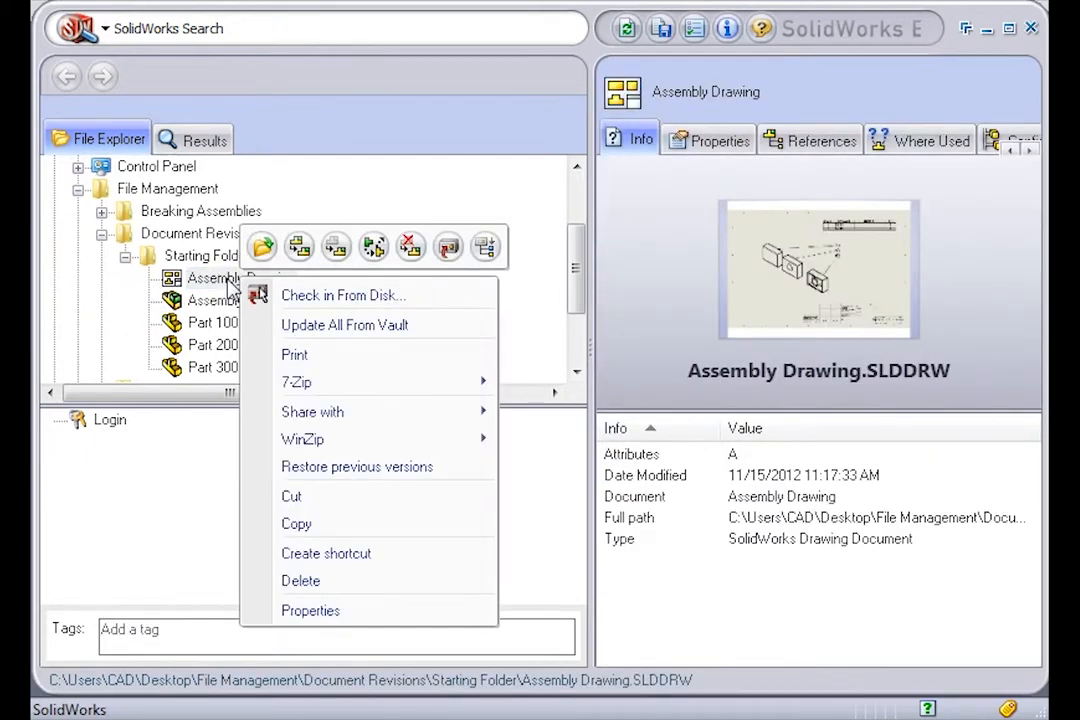
click(302, 524)
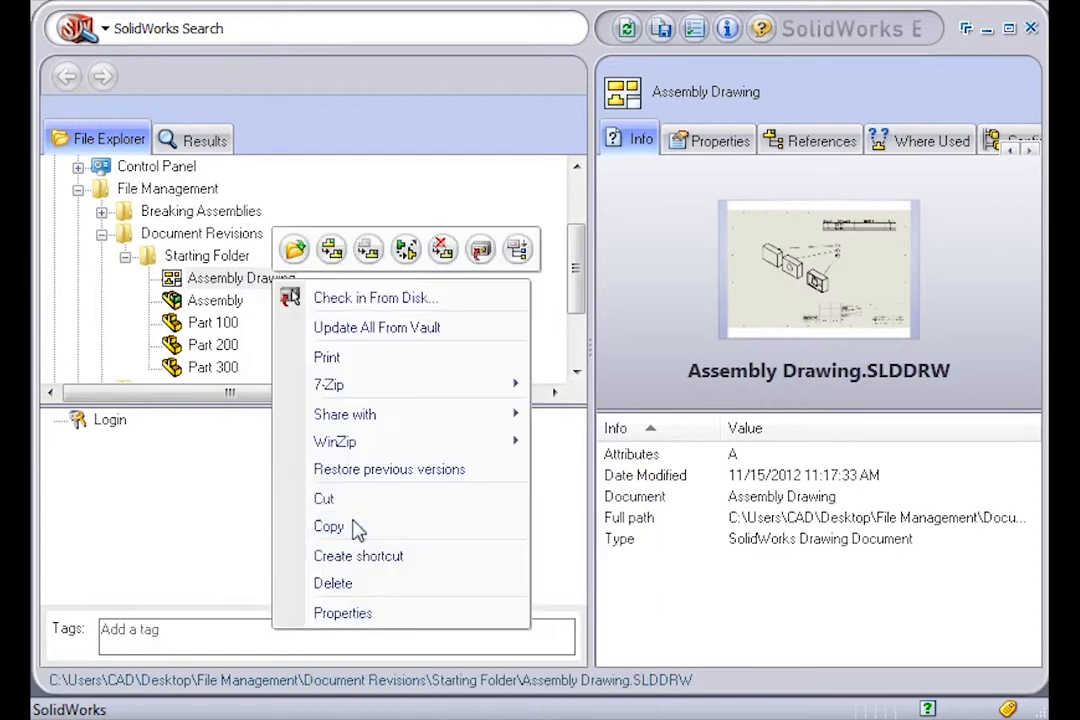
click(330, 526)
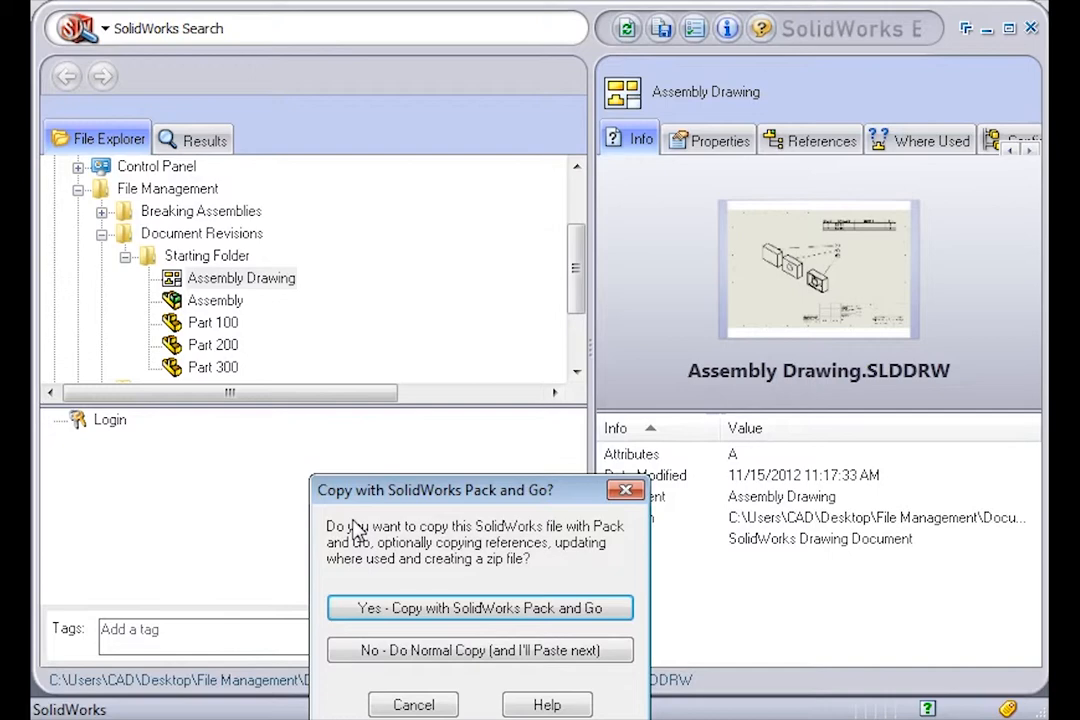
click(393, 607)
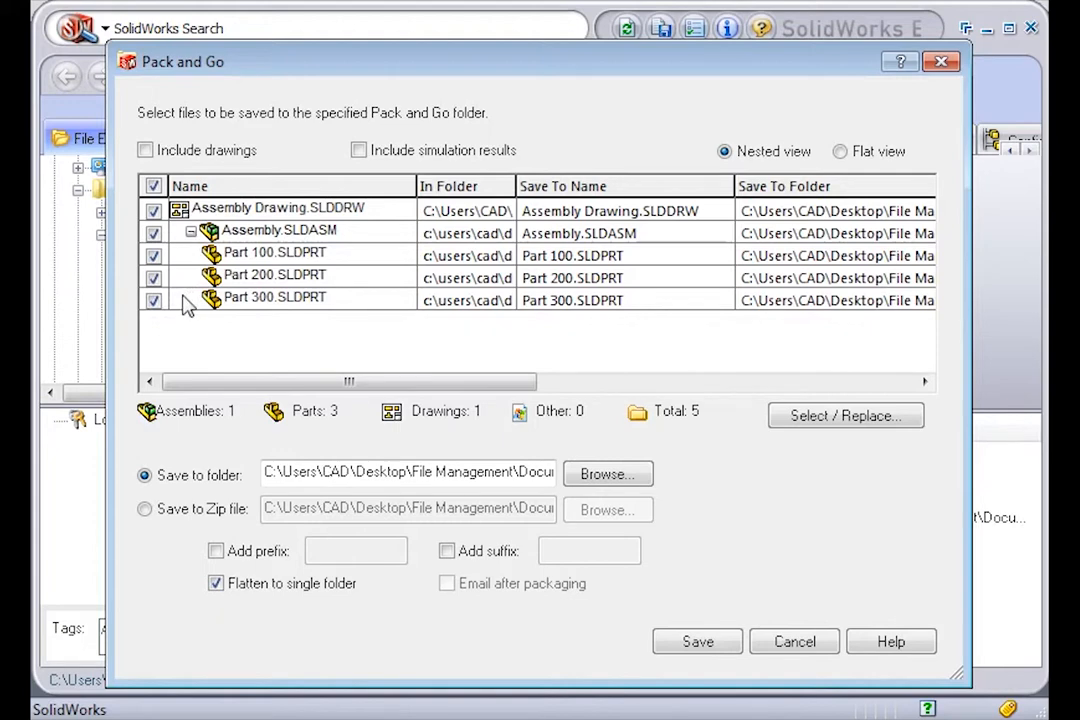
click(153, 300)
click(153, 278)
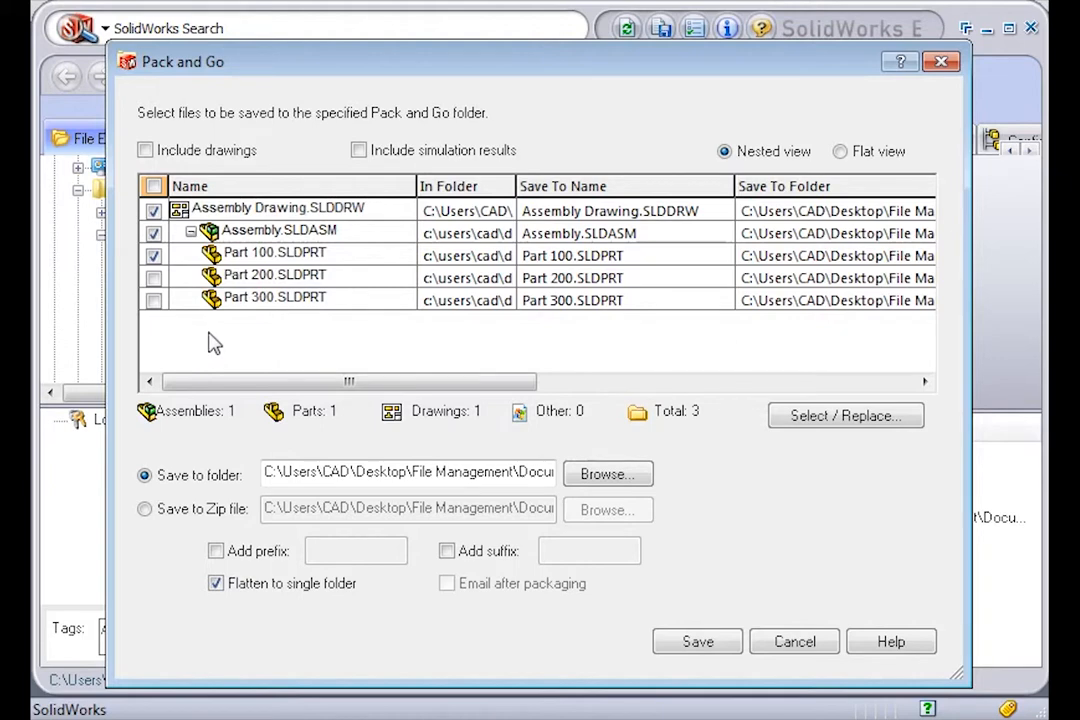
click(625, 474)
click(218, 553)
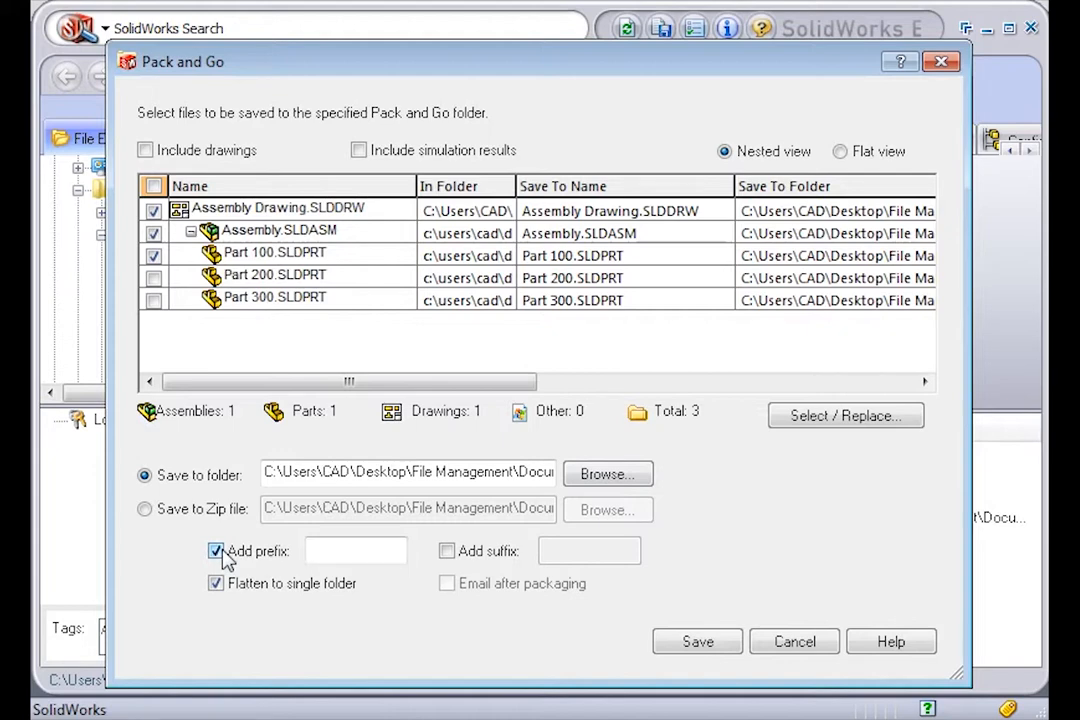
click(318, 551)
text(re)
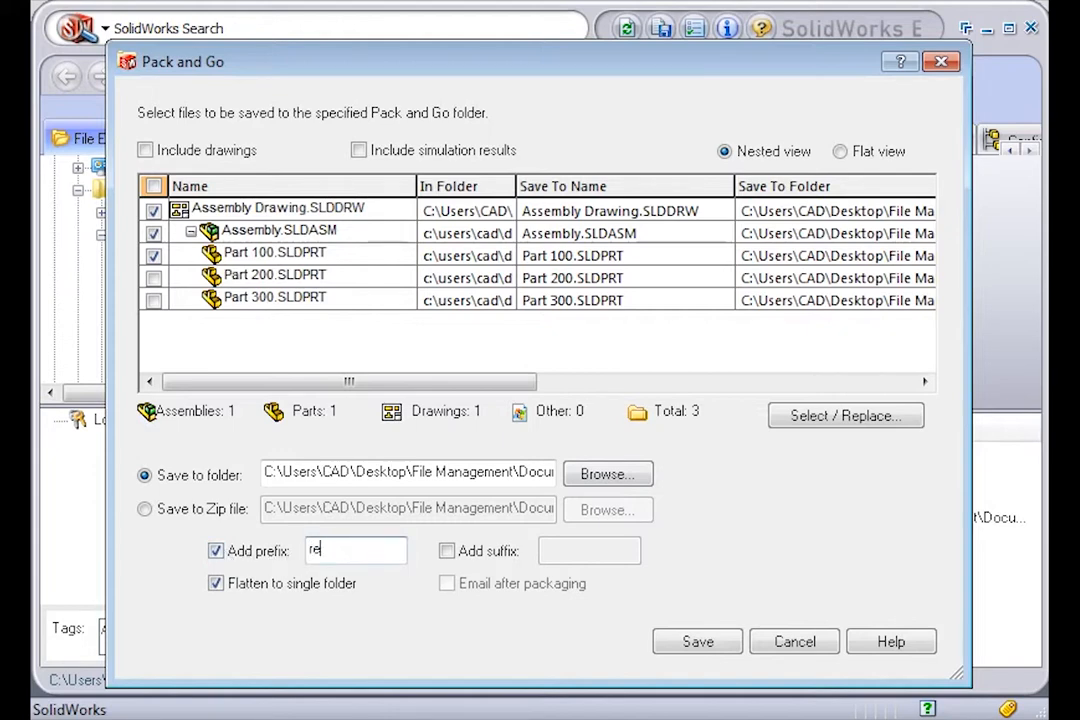
text(v)
key(BackSpace)
key(BackSpace)
key(BackSpace)
key(BackSpace)
key(BackSpace)
click(216, 553)
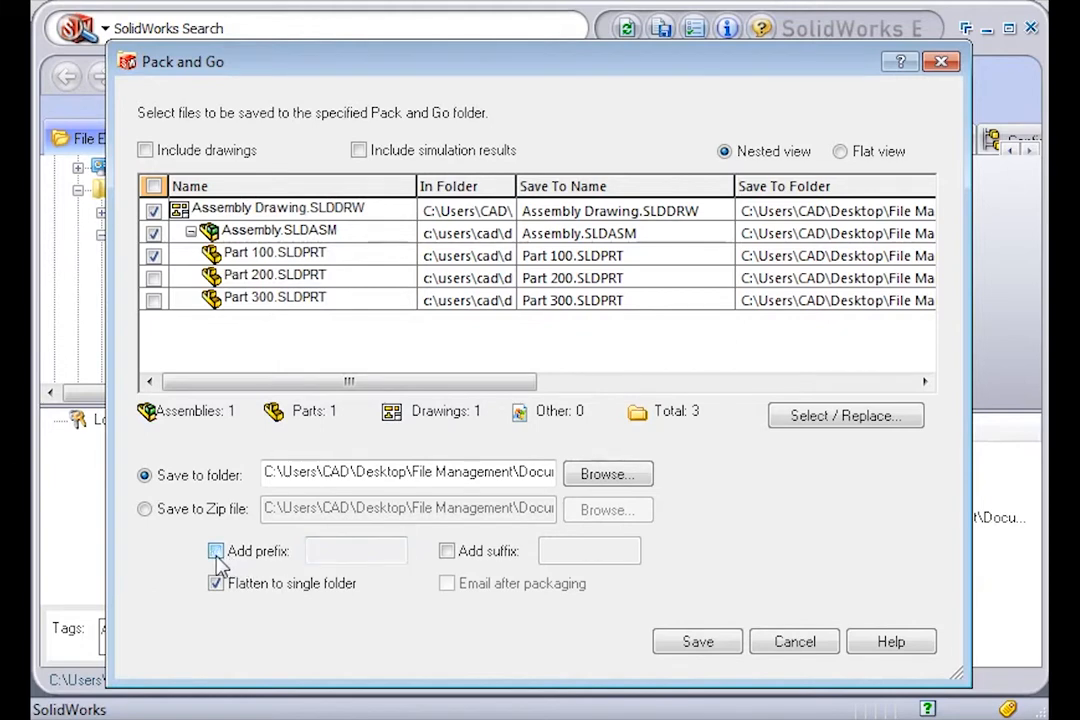
- Create a Revision 2 folder inside Starting Folder as the Pack and Go destination and save the copies there
click(600, 477)
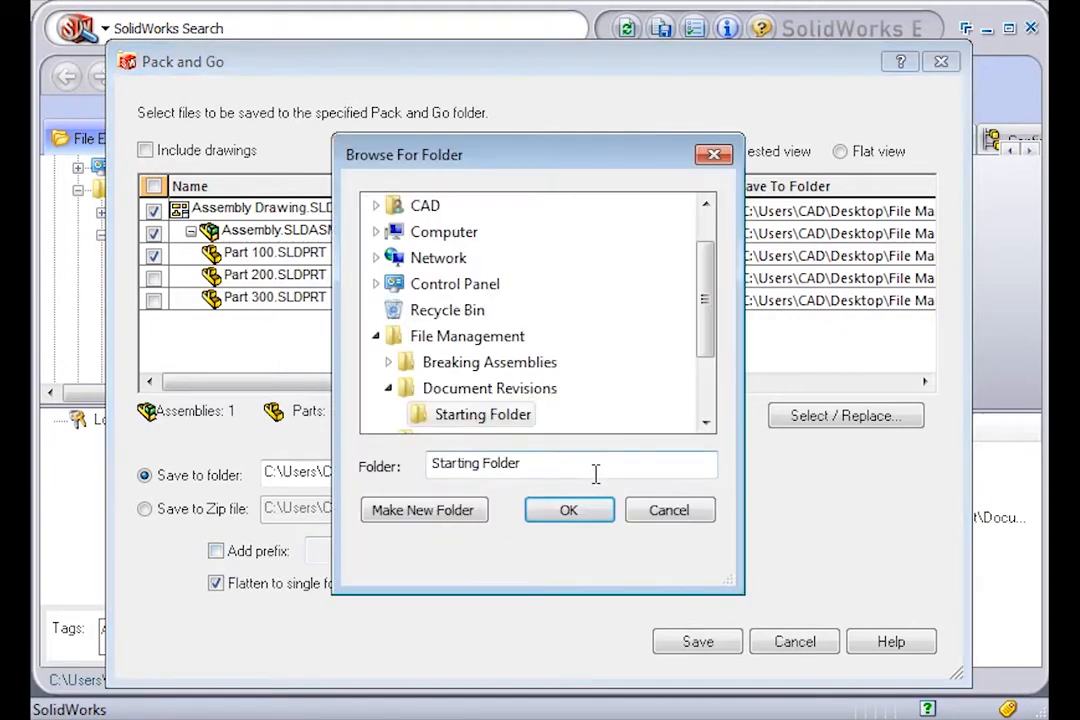
click(418, 517)
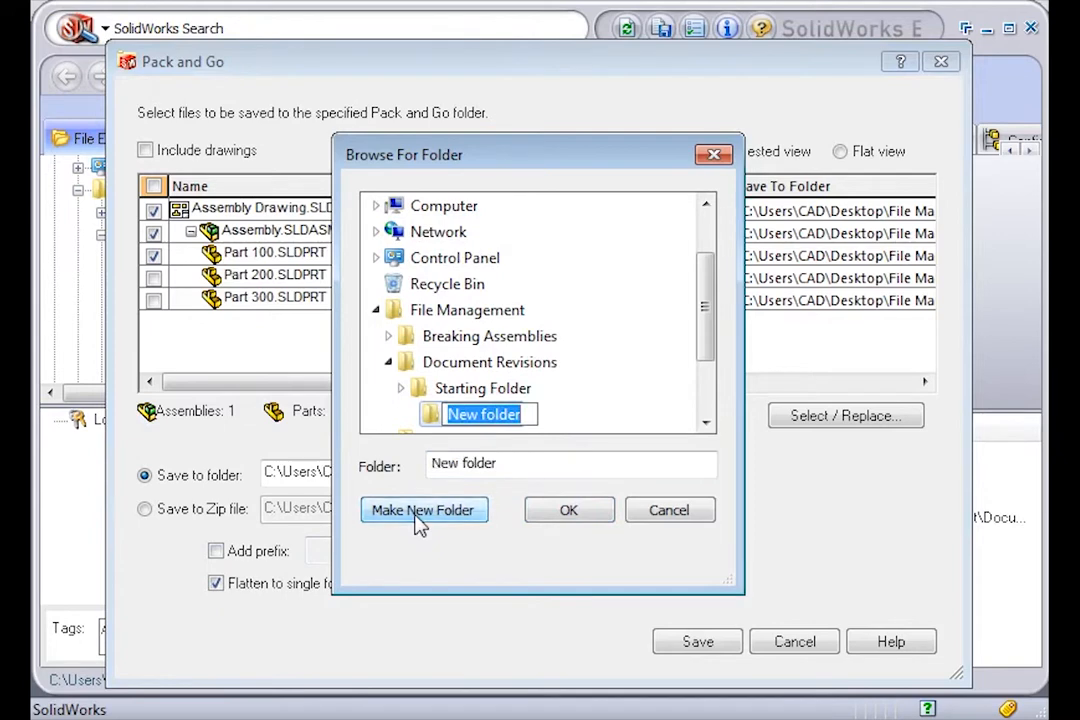
text(R)
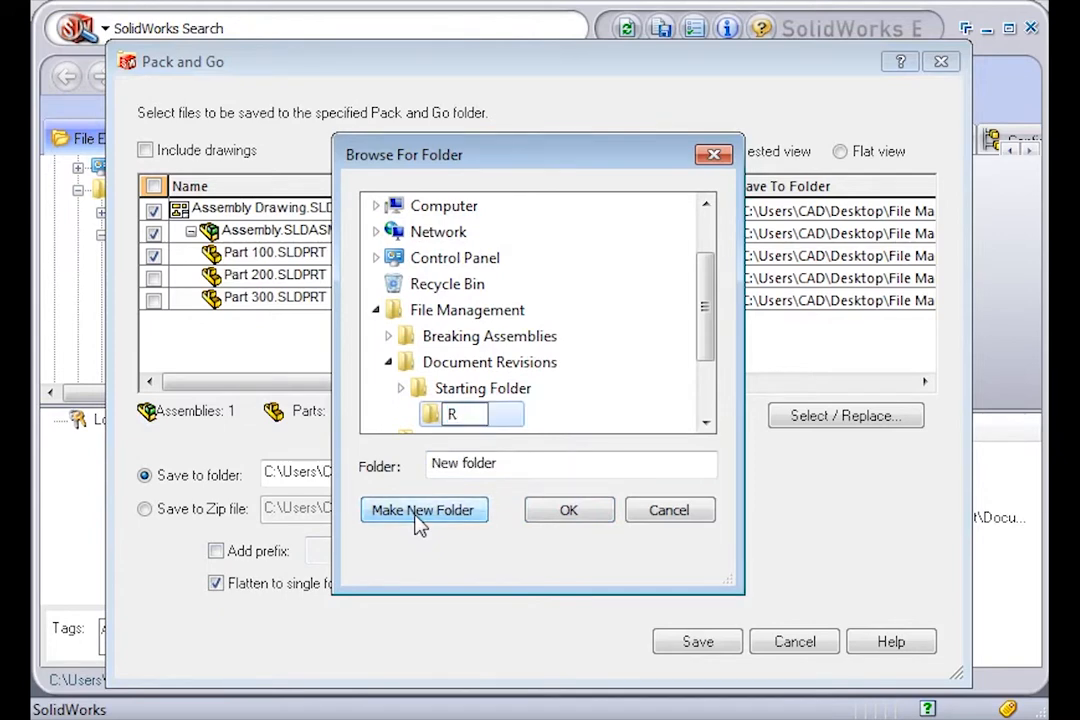
text(evision 2)
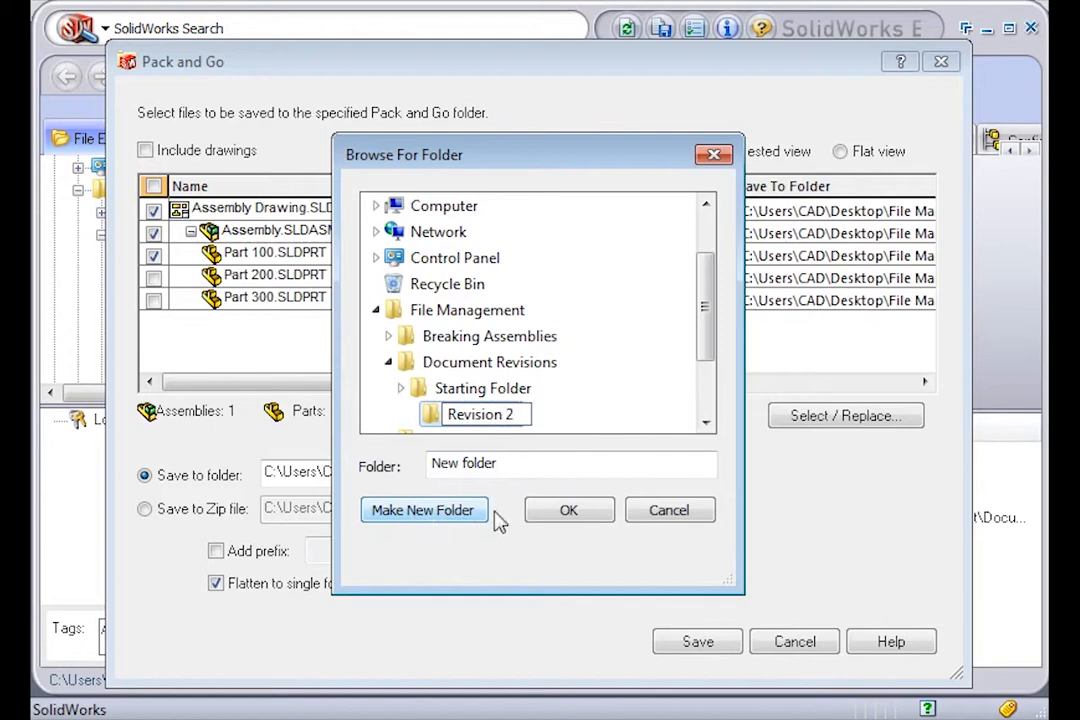
click(560, 511)
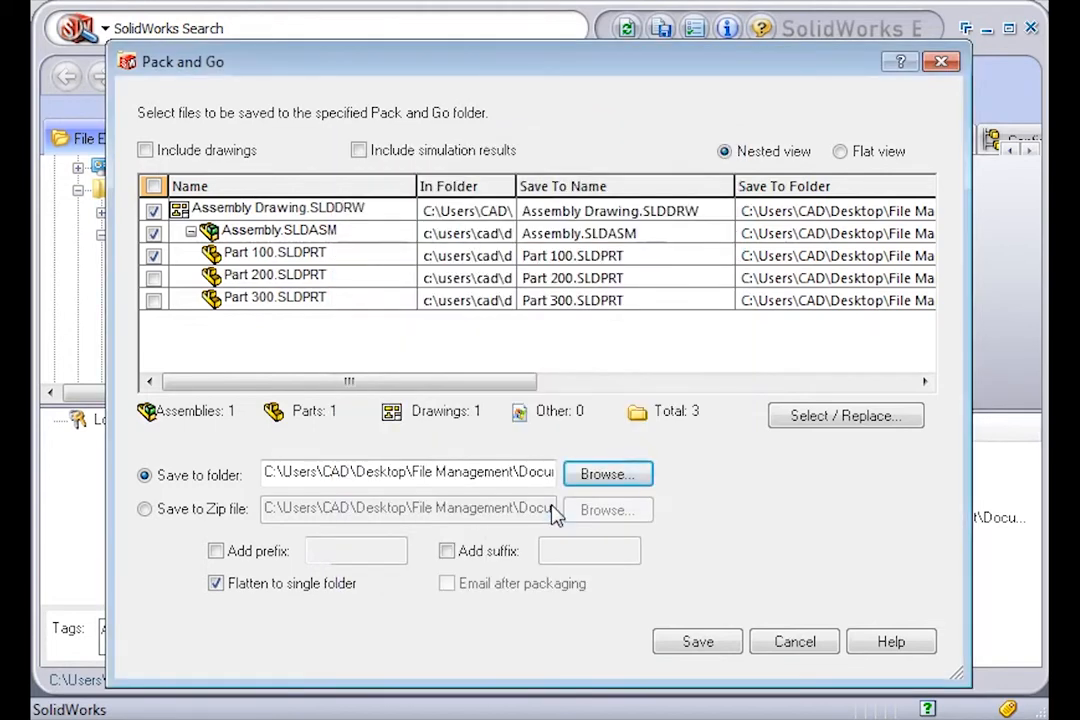
click(698, 644)
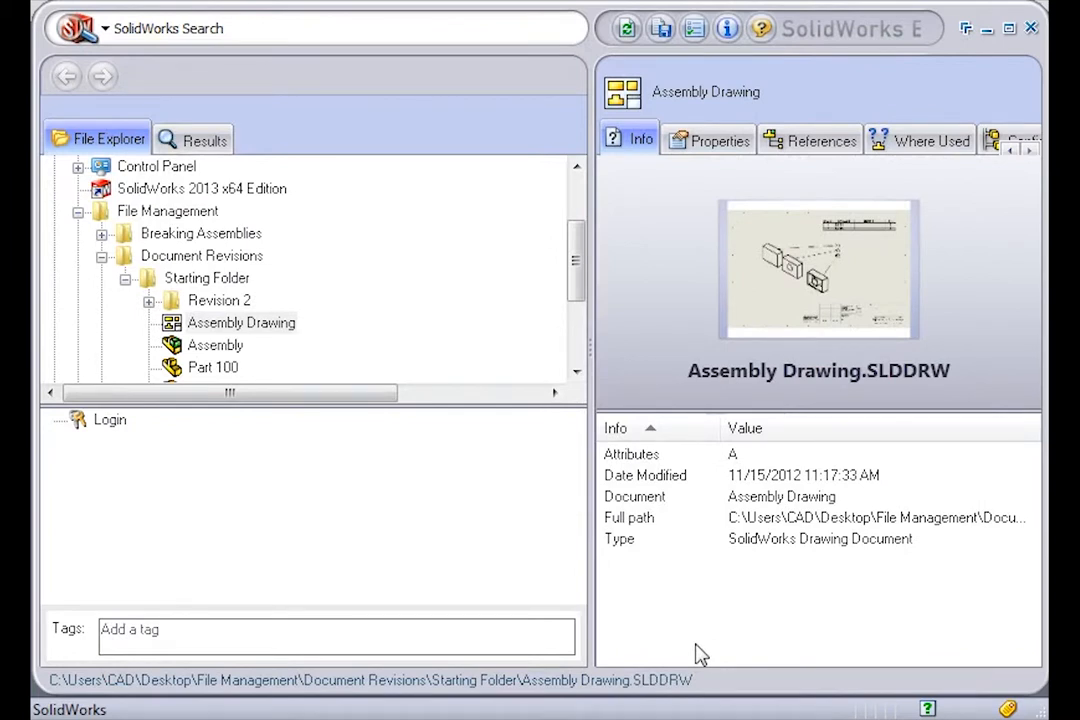
- Expand the Revision 2 folder and check the reference path of its Assembly Drawing
click(150, 302)
click(149, 302)
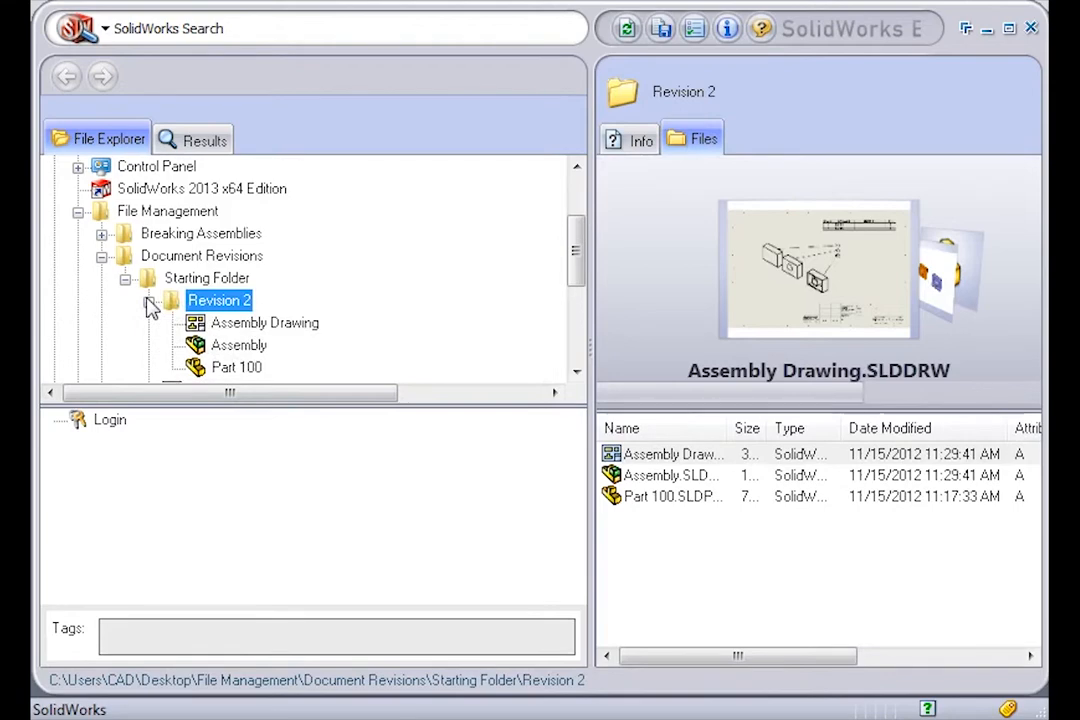
click(213, 326)
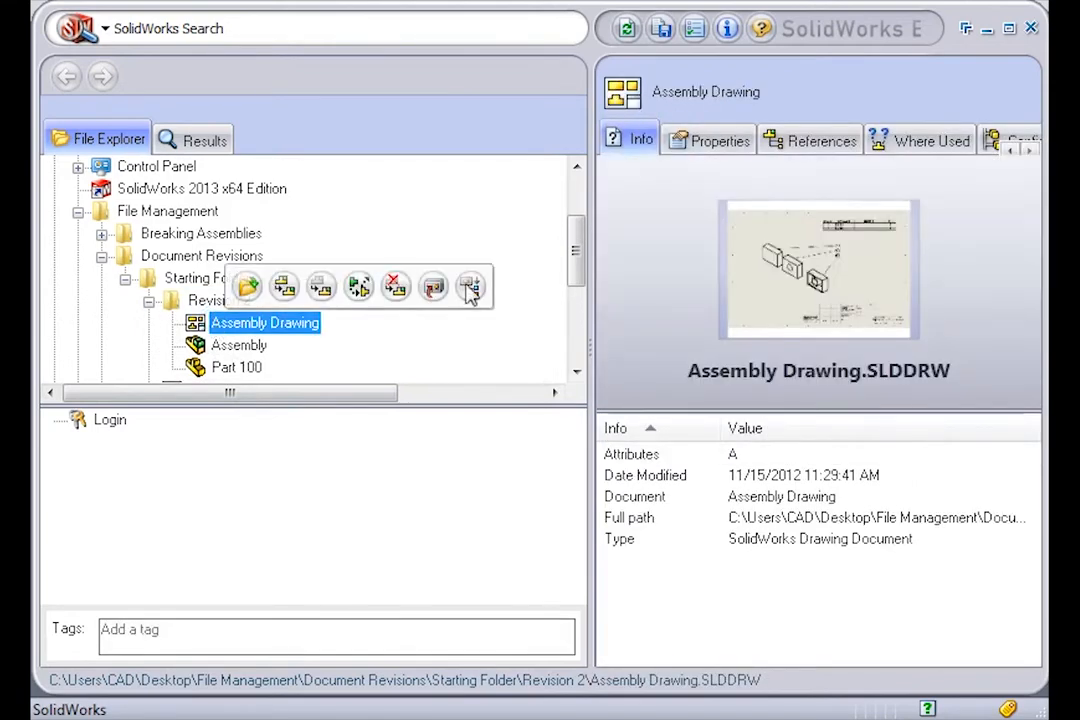
click(812, 147)
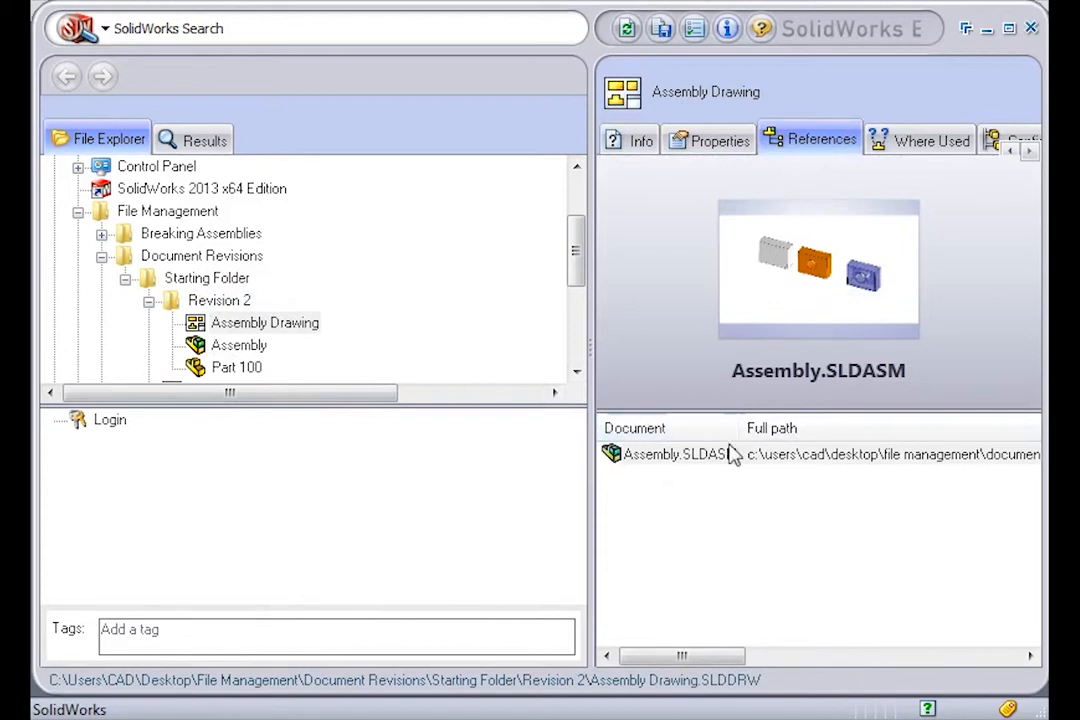
drag(683, 657, 797, 655)
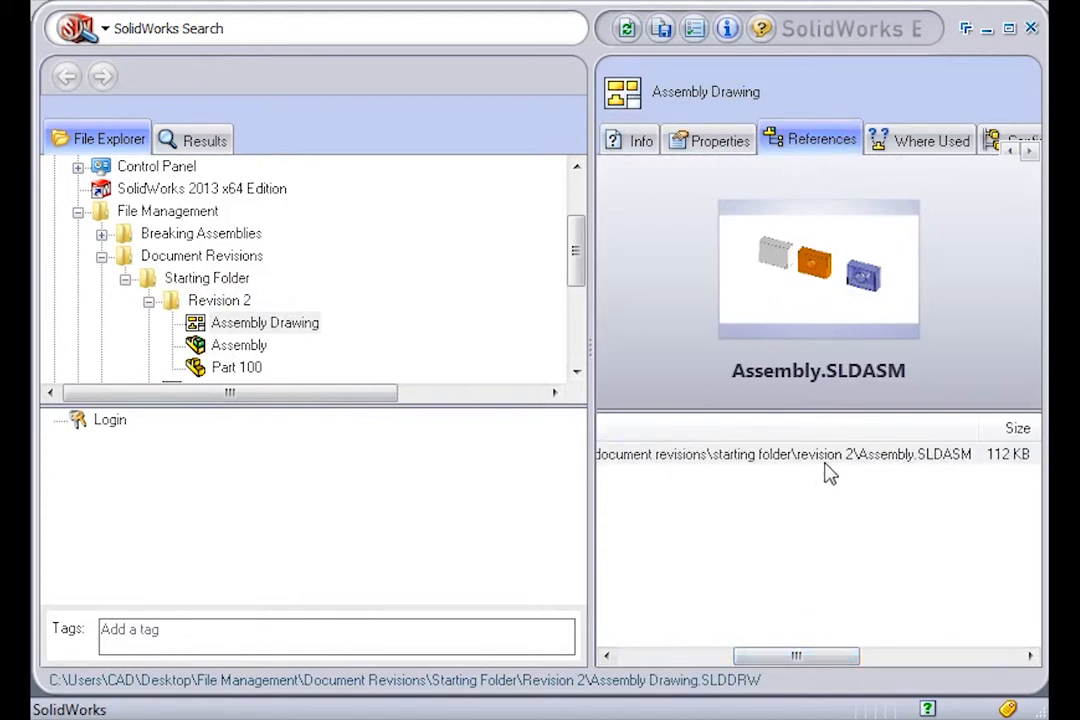
- Check which folders the Revision 2 Assembly references its parts from
click(248, 352)
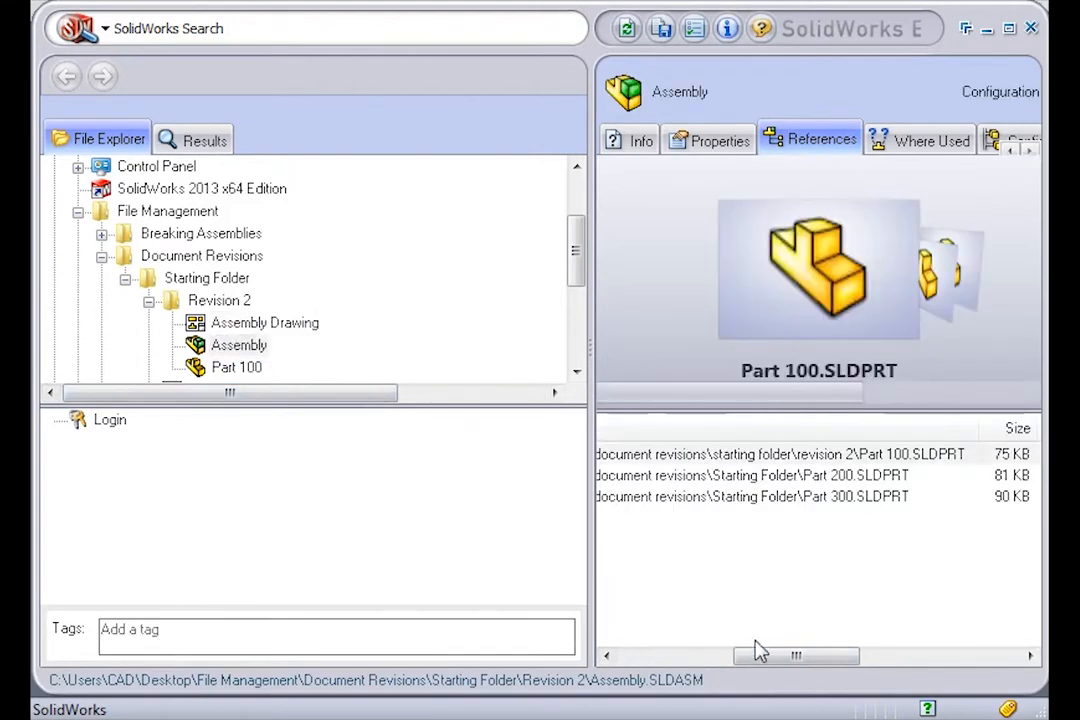
drag(755, 655, 780, 662)
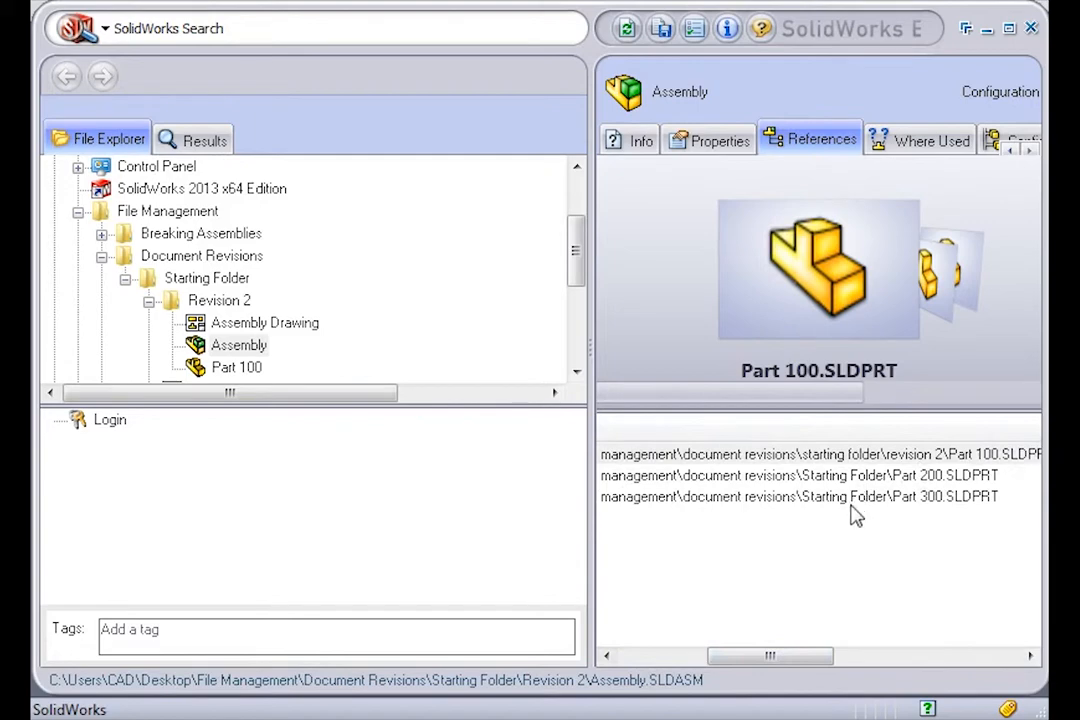
drag(786, 655, 665, 663)
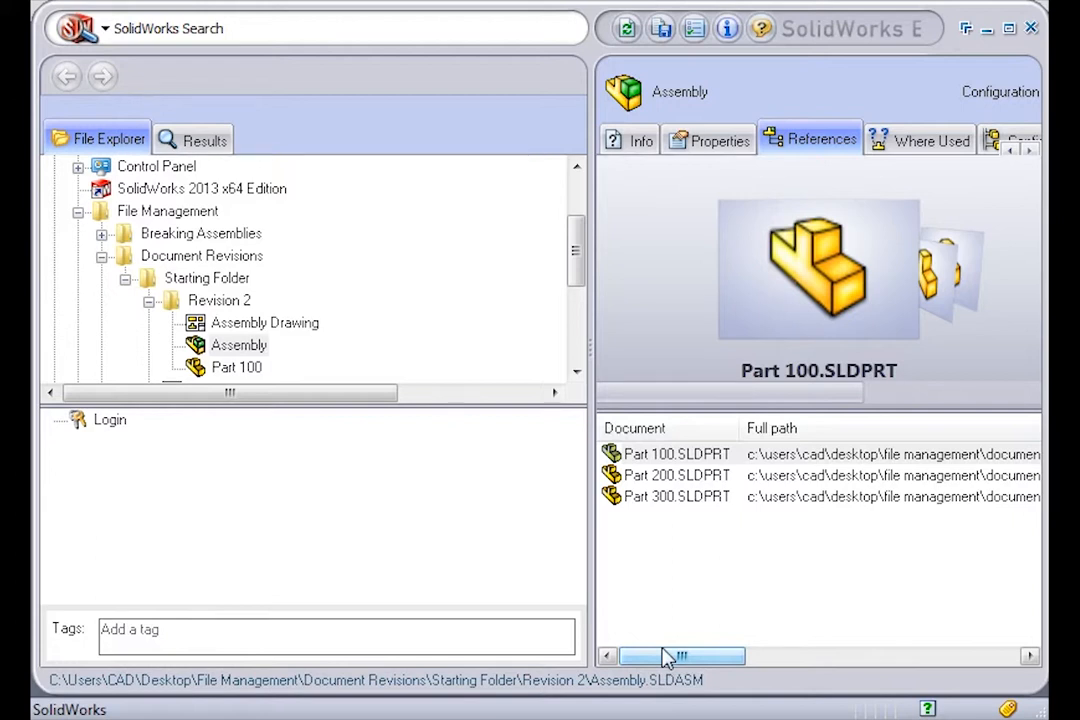
- Add a Revision property with value 2 to the Assembly Drawing in the Revision 2 folder
click(286, 328)
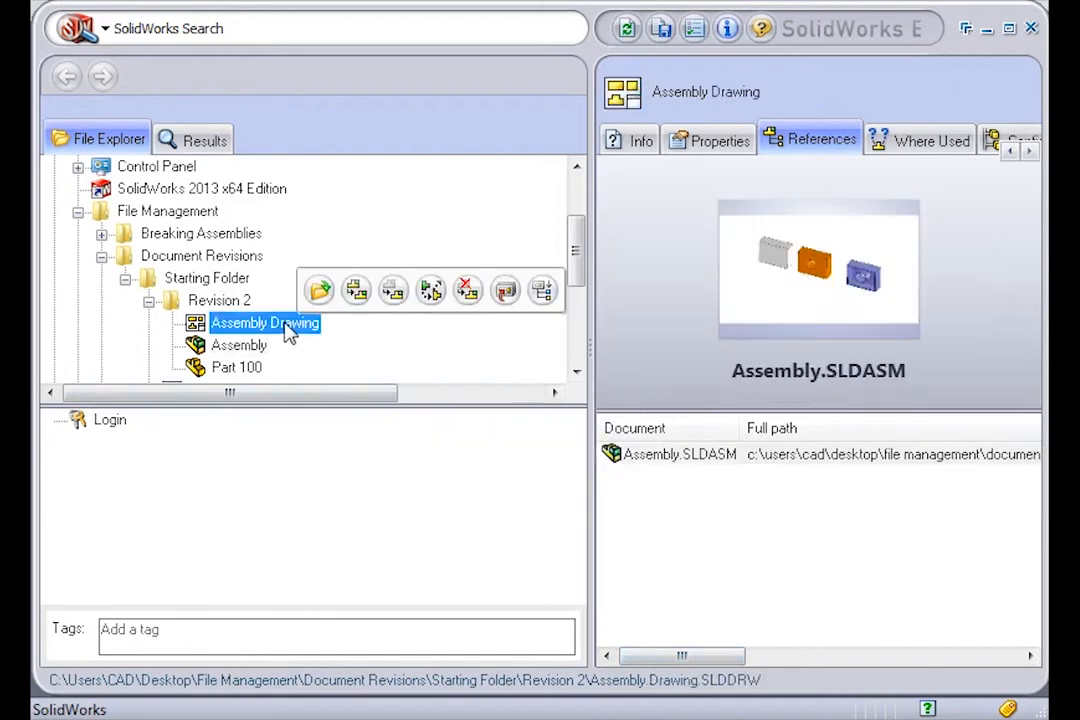
click(706, 144)
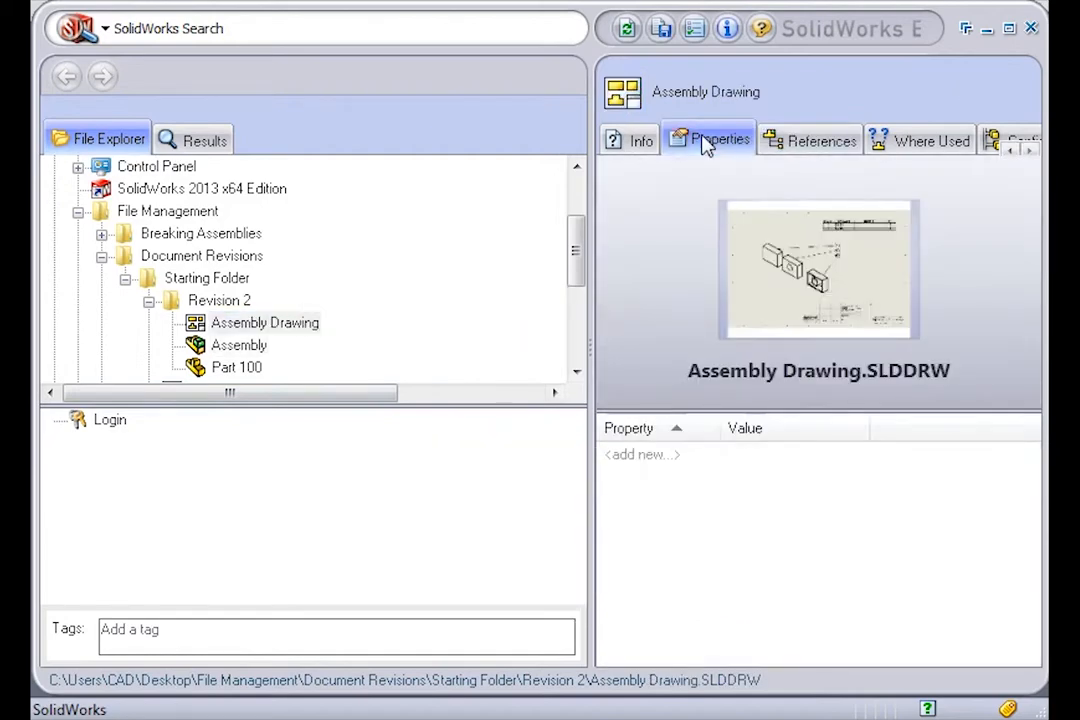
double_click(636, 456)
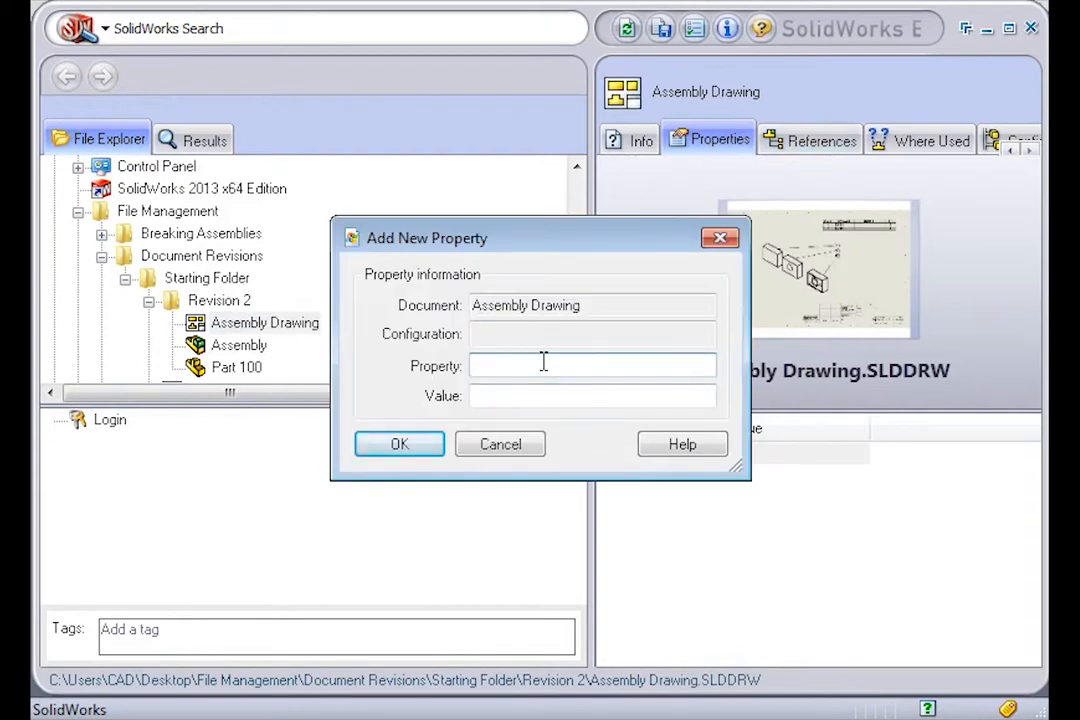
text(Revision)
click(518, 394)
text(2)
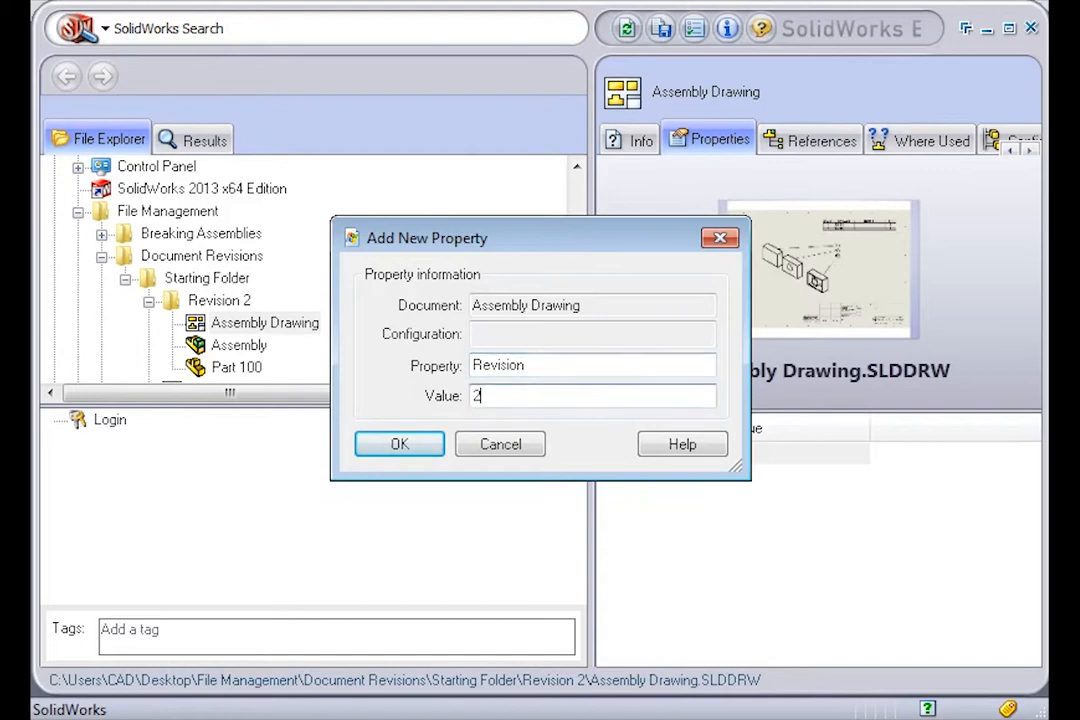
click(400, 444)
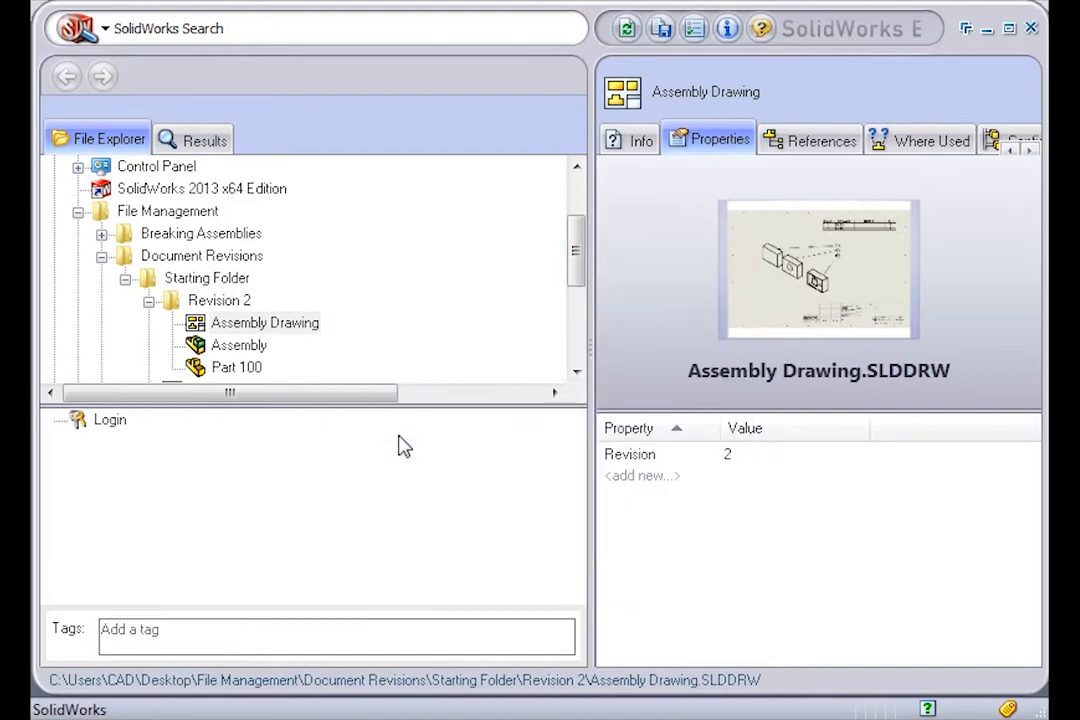
- Add a Revision property with value 2 to the Assembly in the Revision 2 folder
click(240, 345)
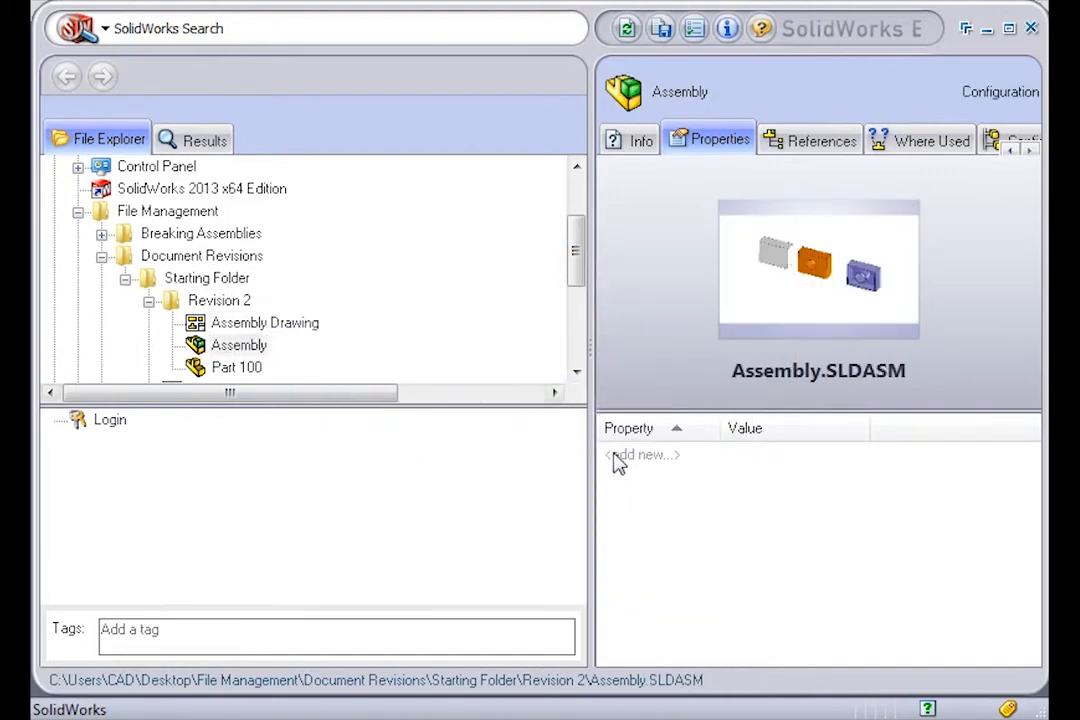
click(618, 456)
text(Revision)
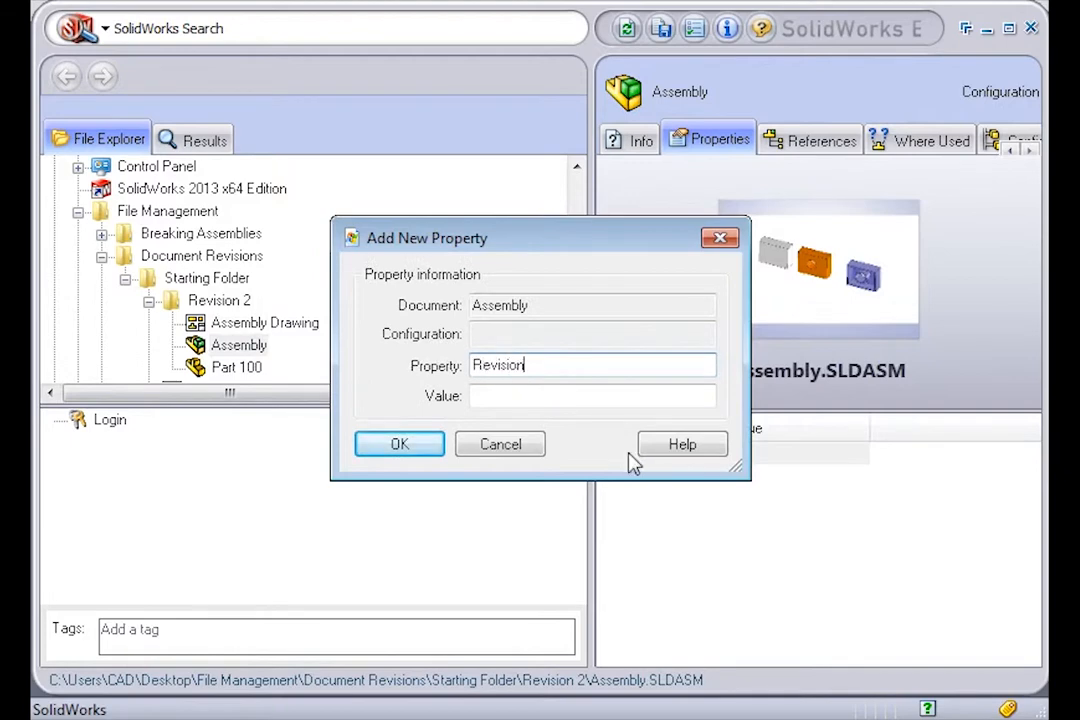
key(Tab)
text(2)
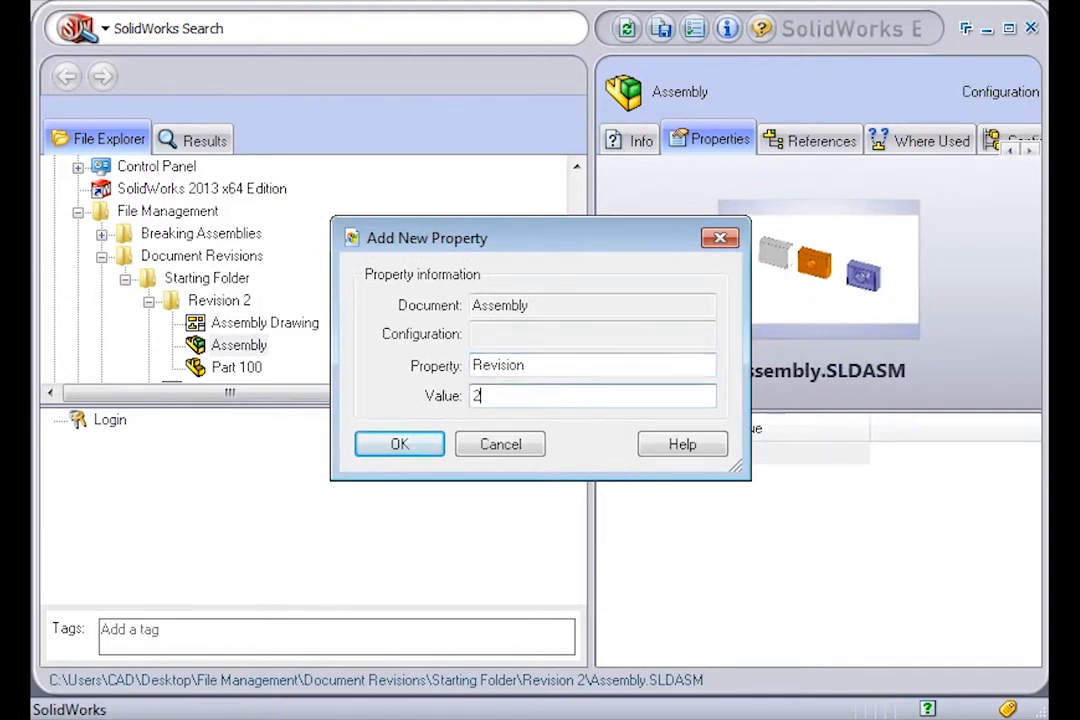
click(400, 447)
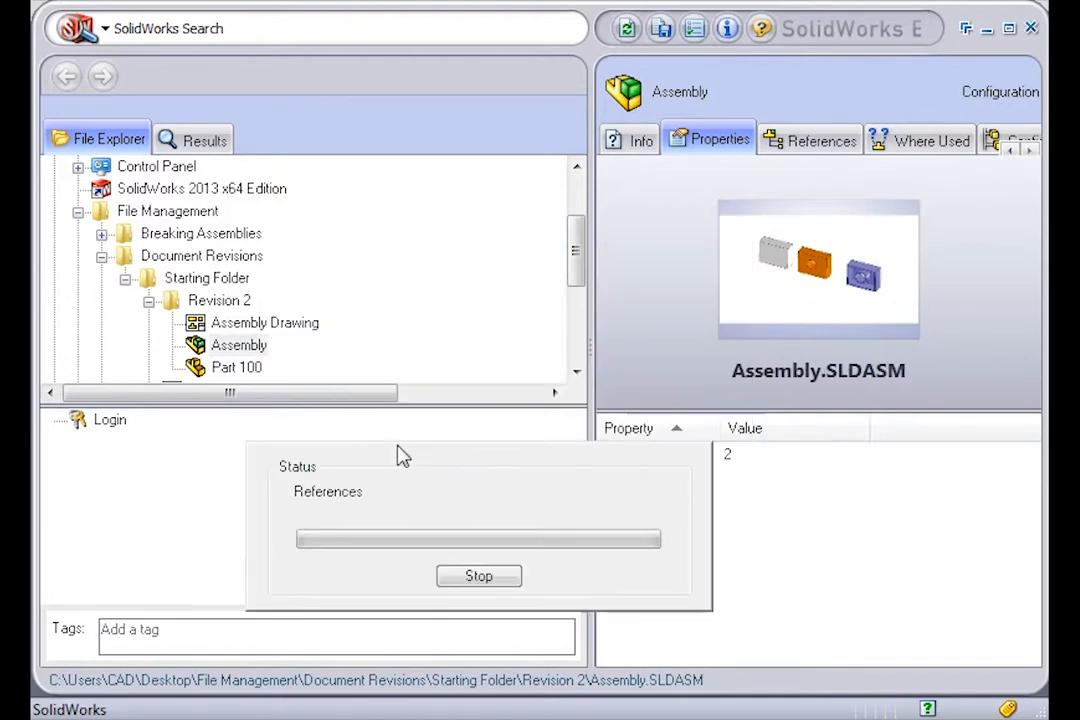
- Add a Revision property with value 2 to Part 100 in the Revision 2 folder
click(255, 370)
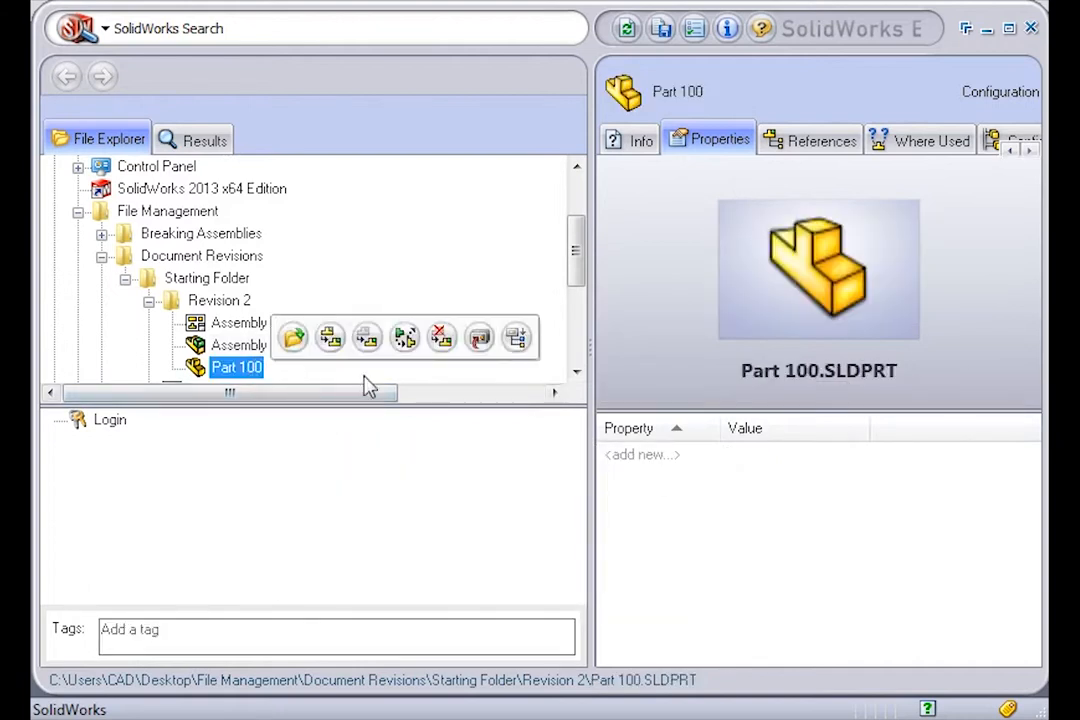
click(632, 458)
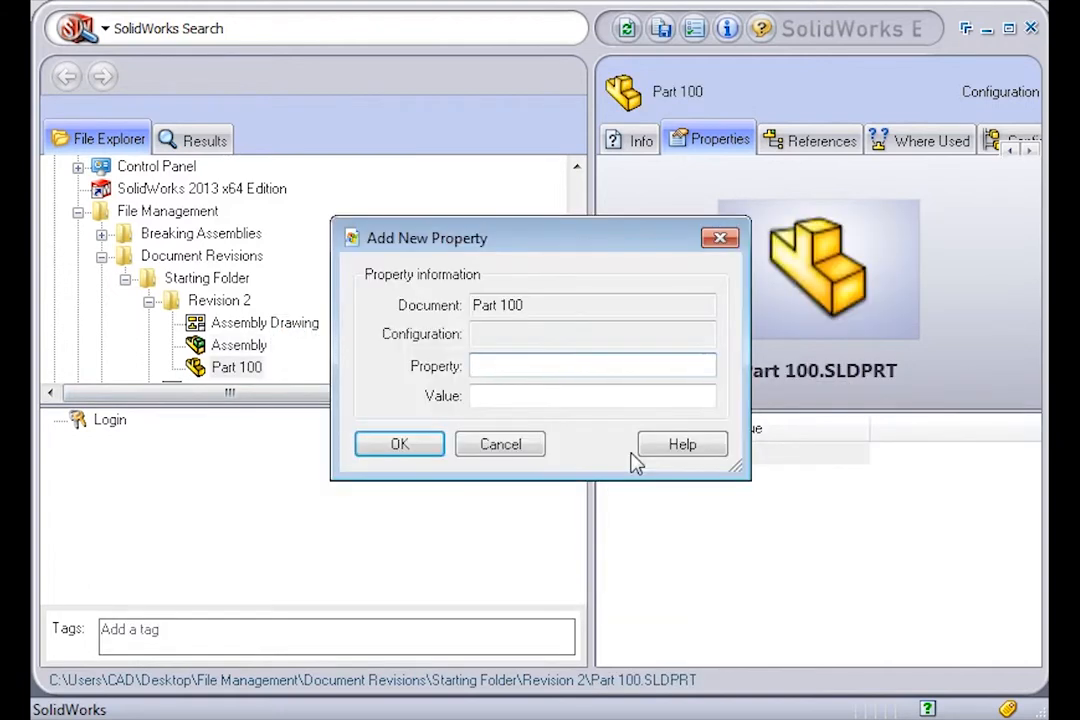
text(Revision)
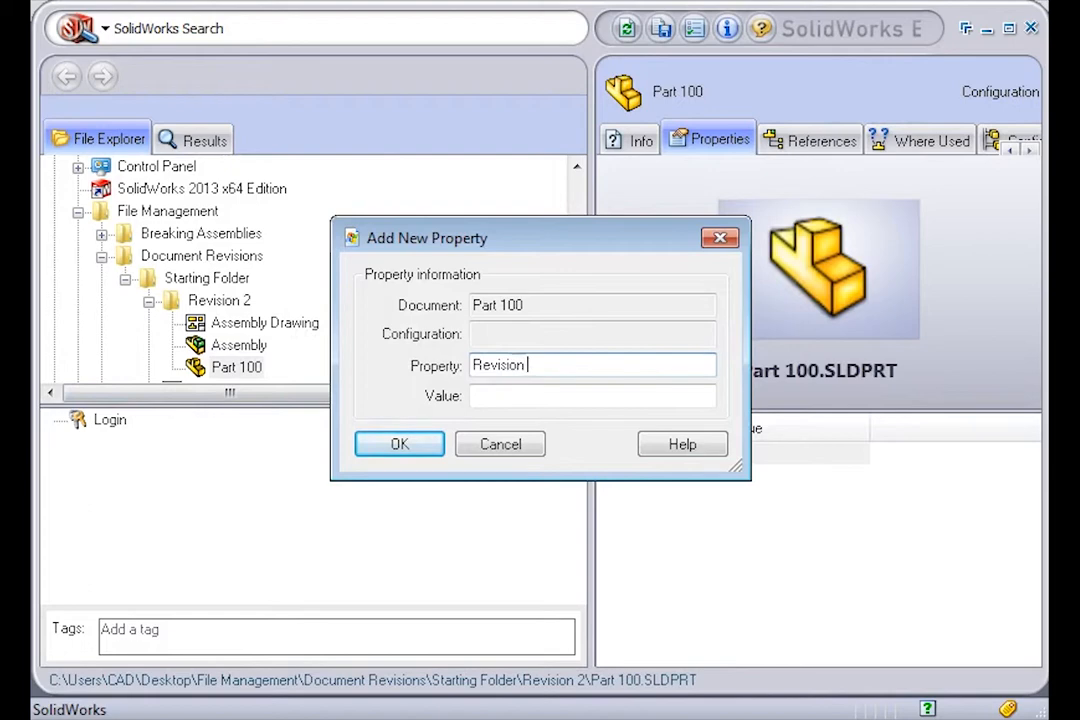
key(Tab)
text(2)
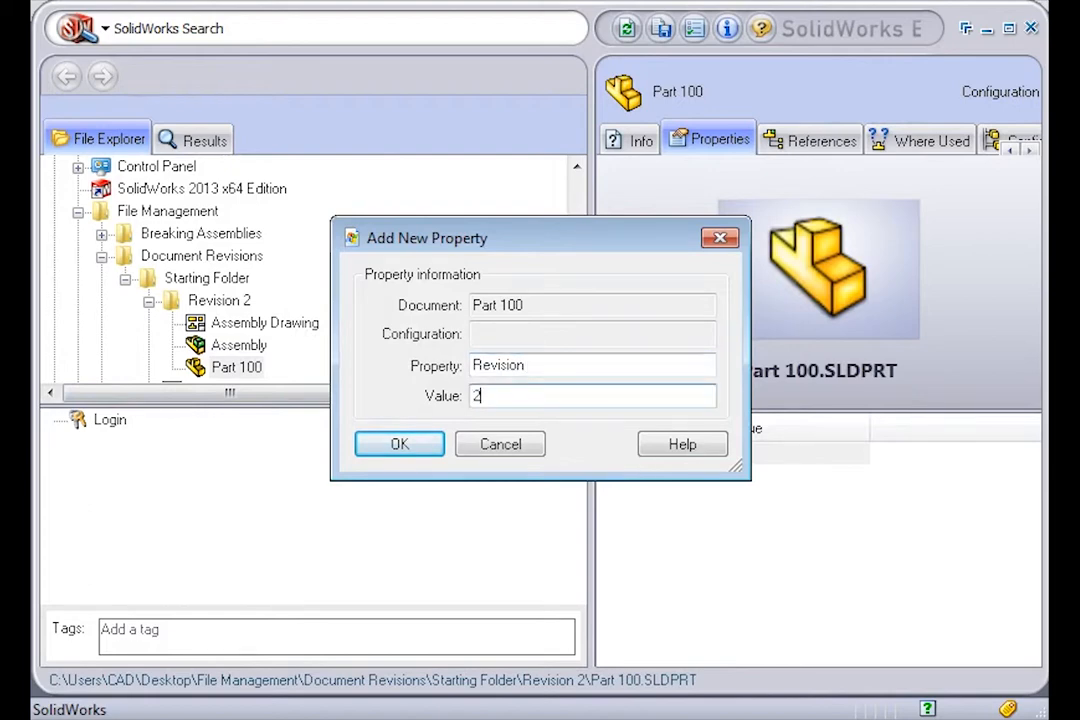
click(403, 446)
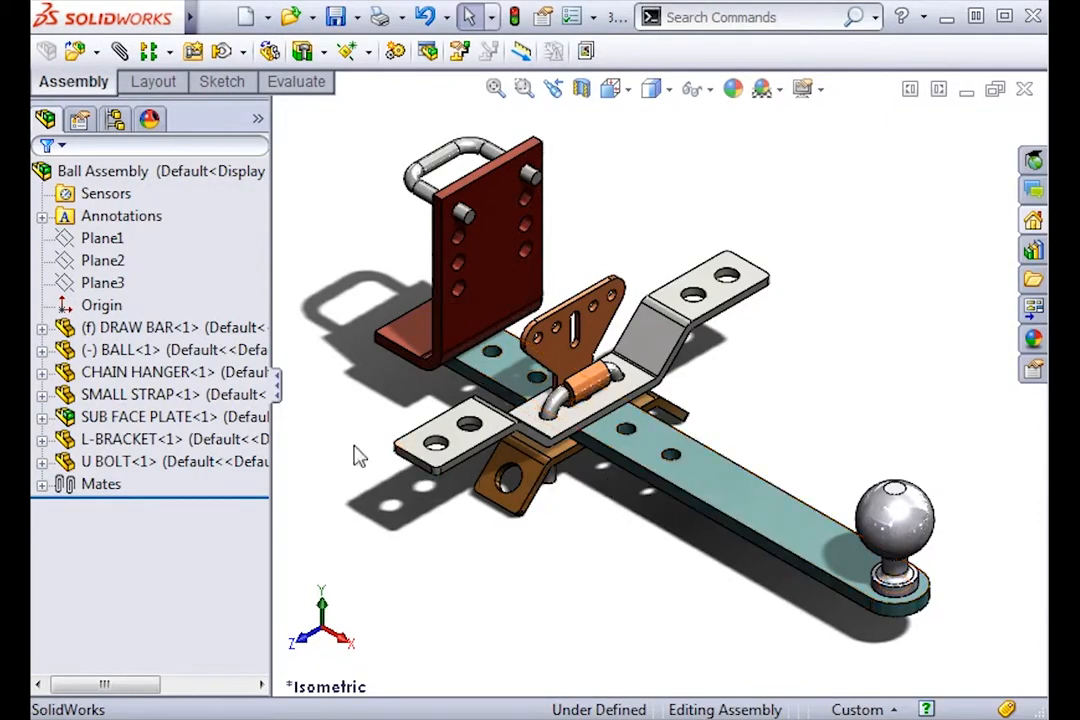
- Reload the DRAW BAR component of the Ball Assembly from disk with read-only access
right_click(136, 328)
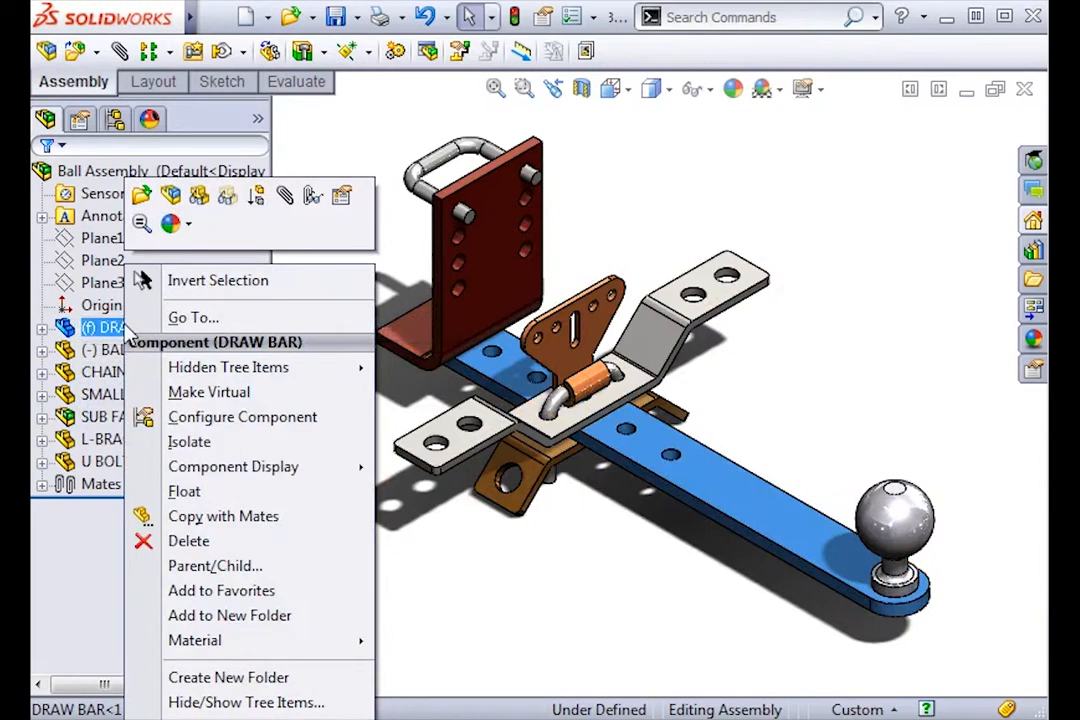
click(265, 718)
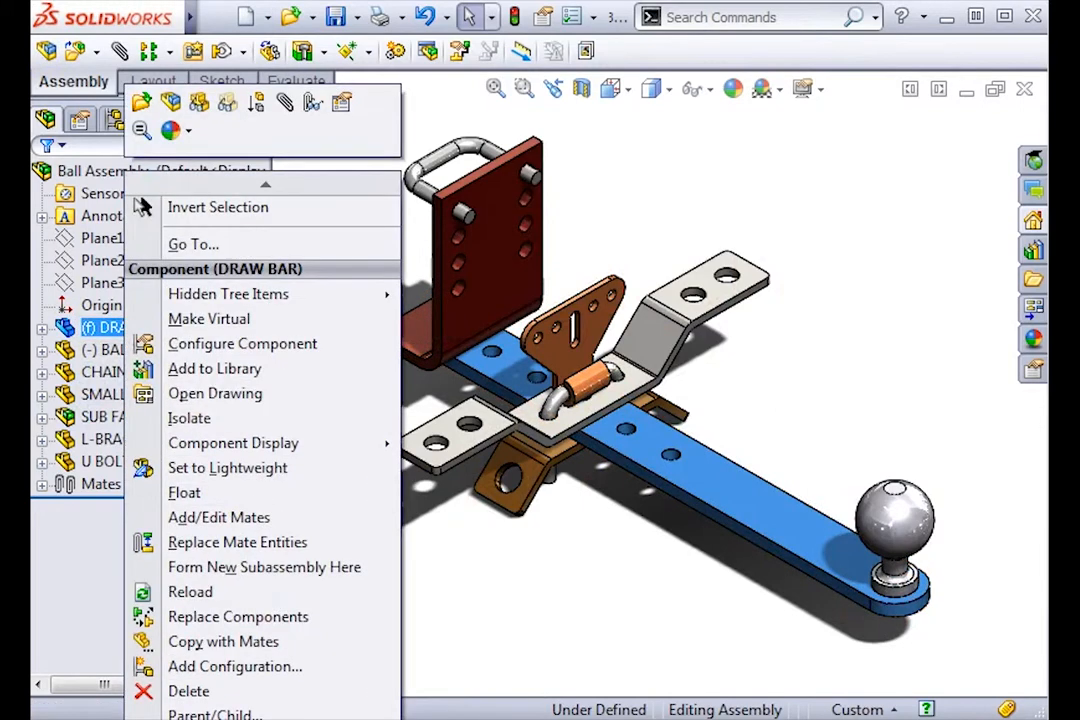
click(250, 598)
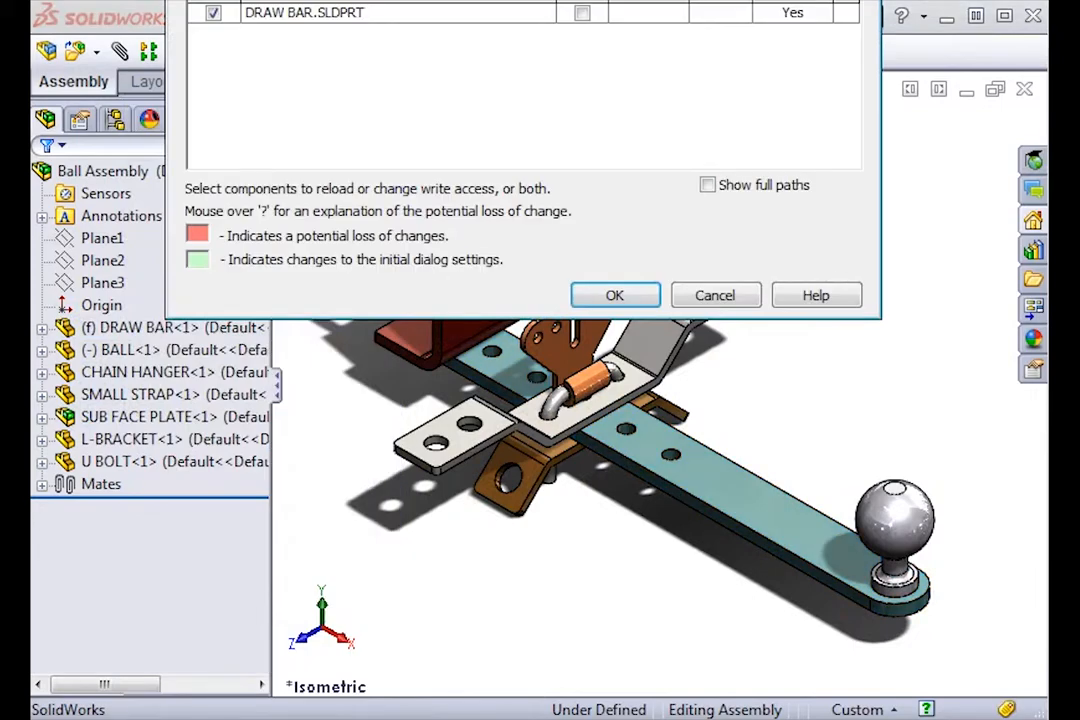
drag(489, 0, 493, 79)
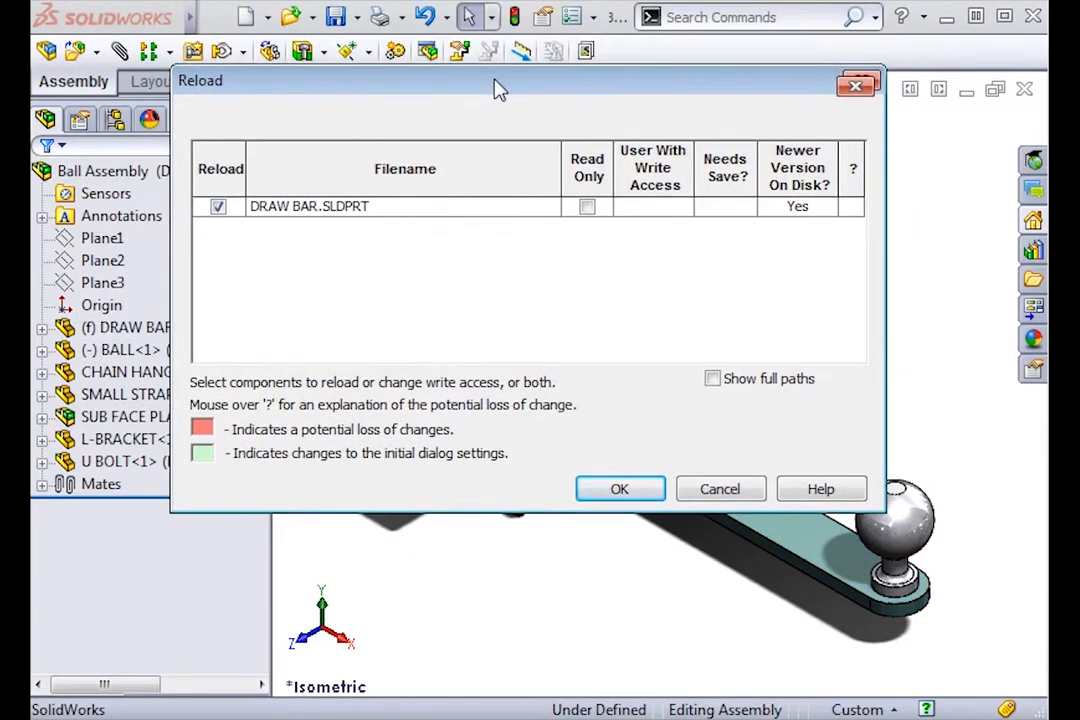
click(588, 208)
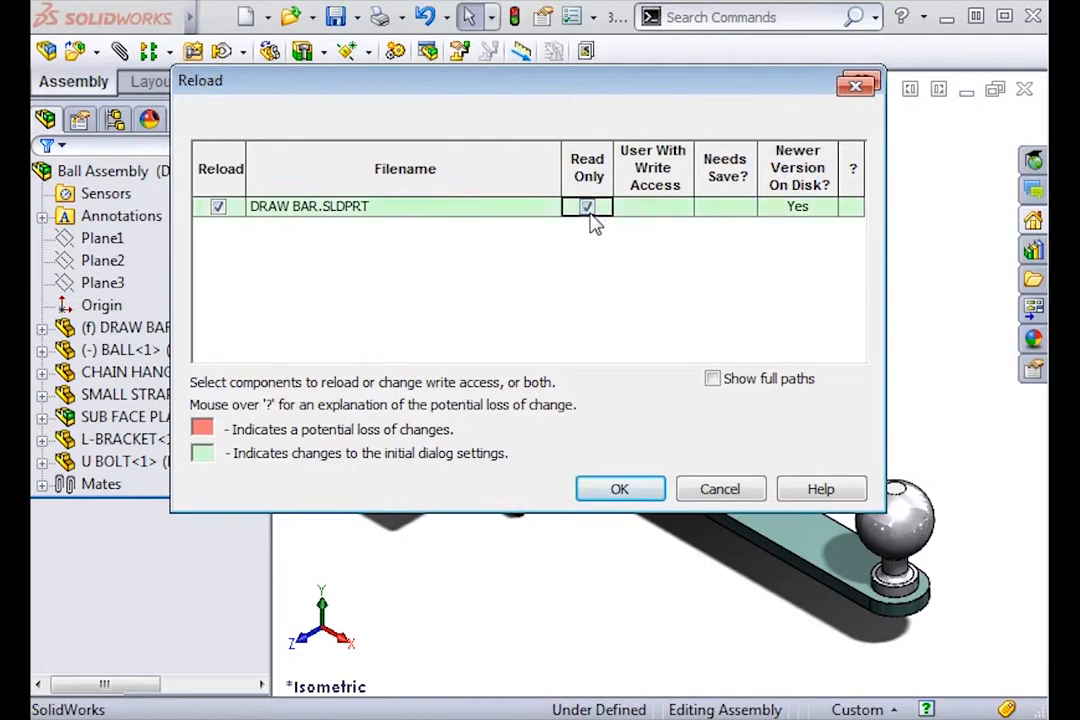
click(620, 490)
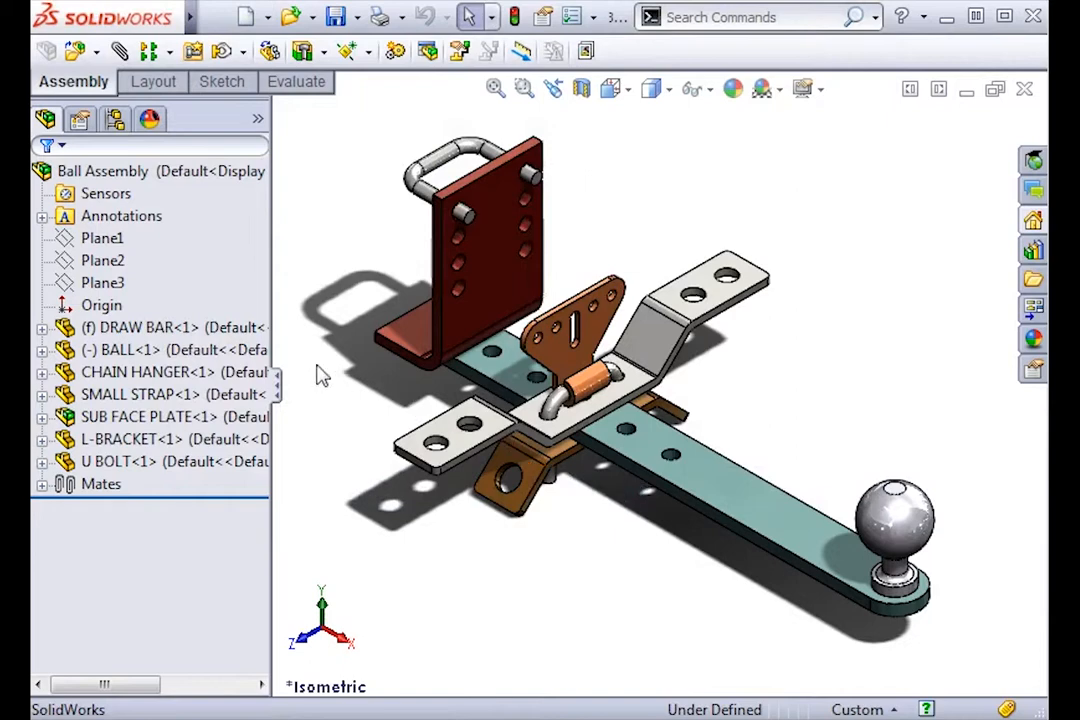
click(212, 330)
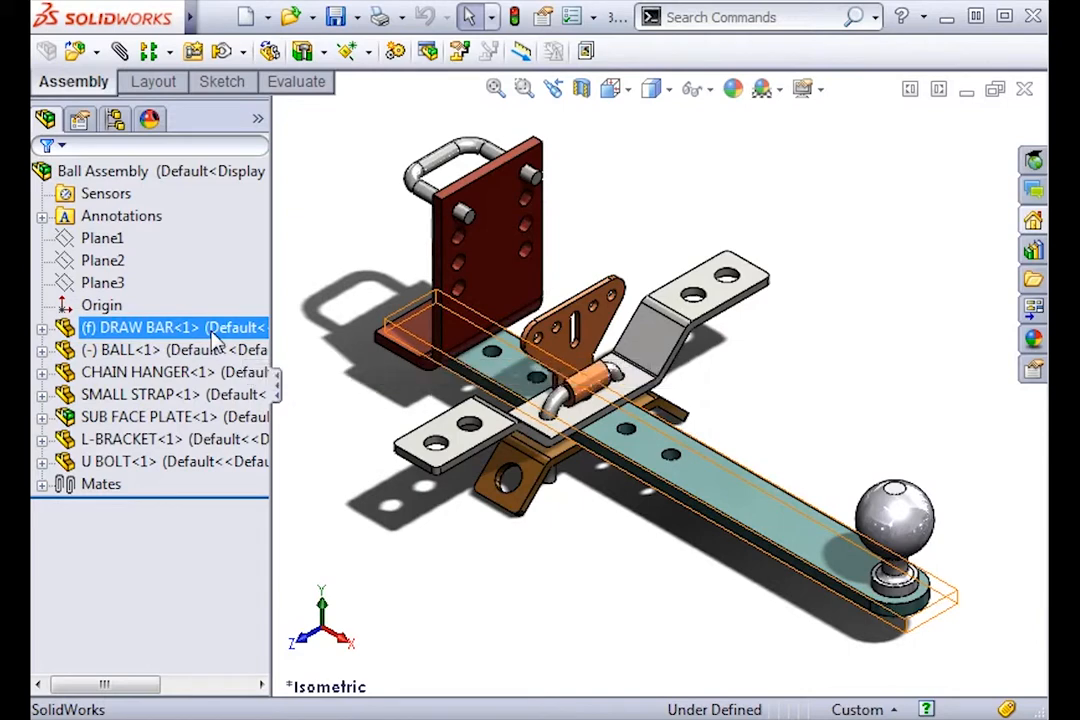
click(277, 316)
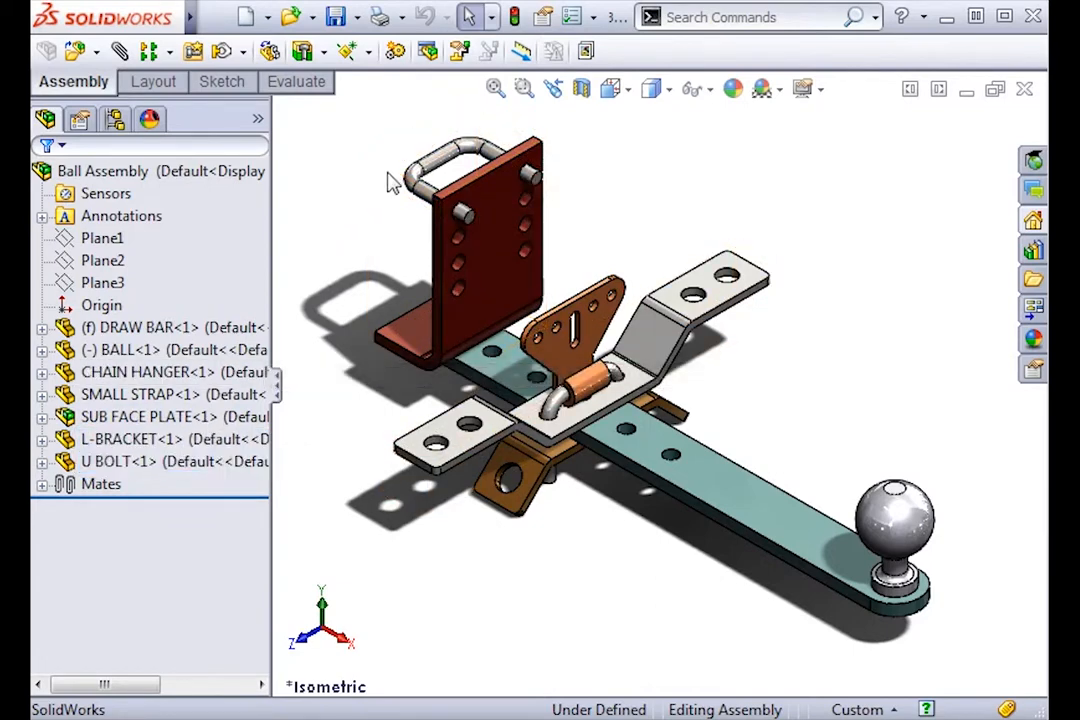
- Set up a component replacement for the U BOLT, choosing the U BOLT 2 part from the Reload folder as its substitute
right_click(450, 175)
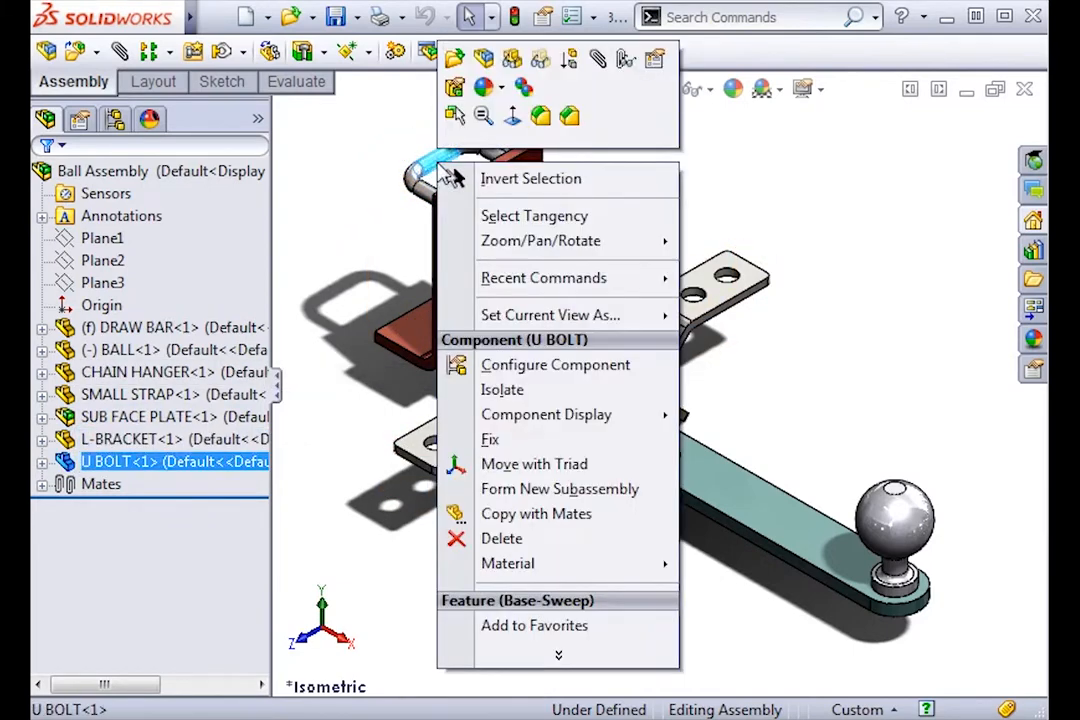
click(560, 656)
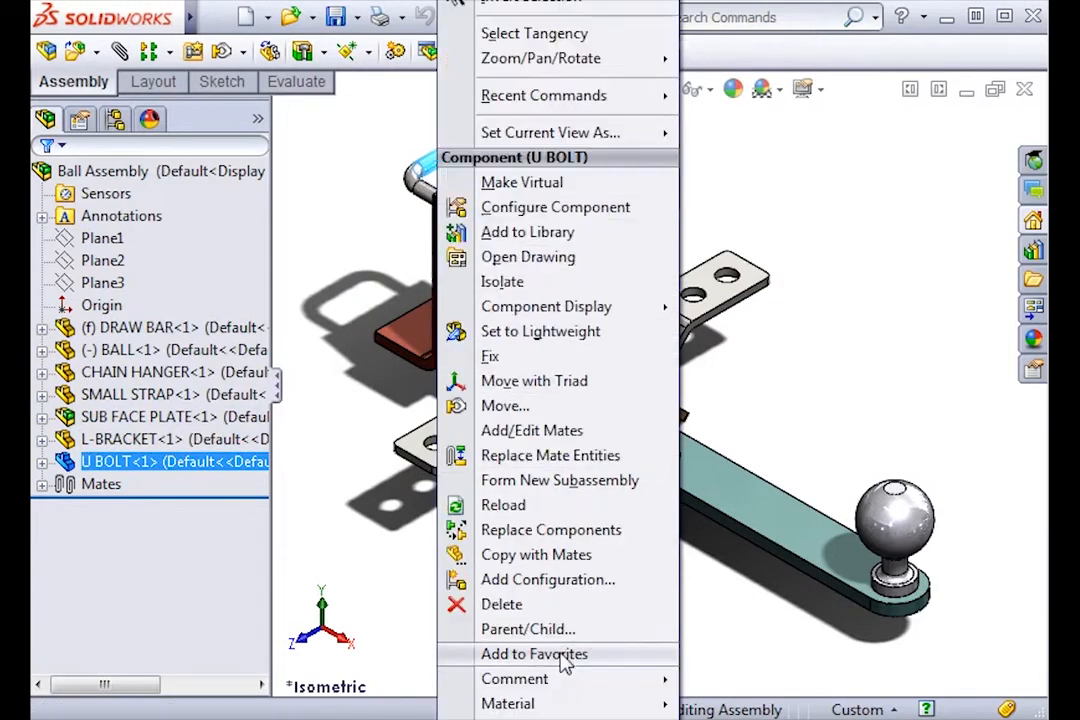
click(560, 530)
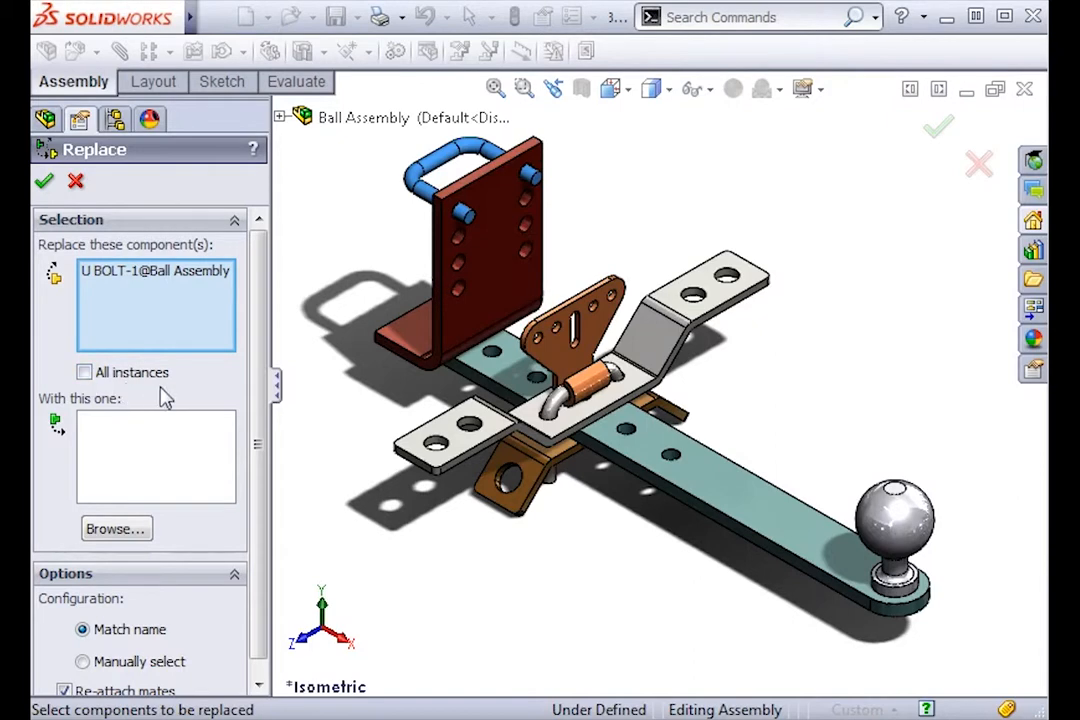
click(116, 529)
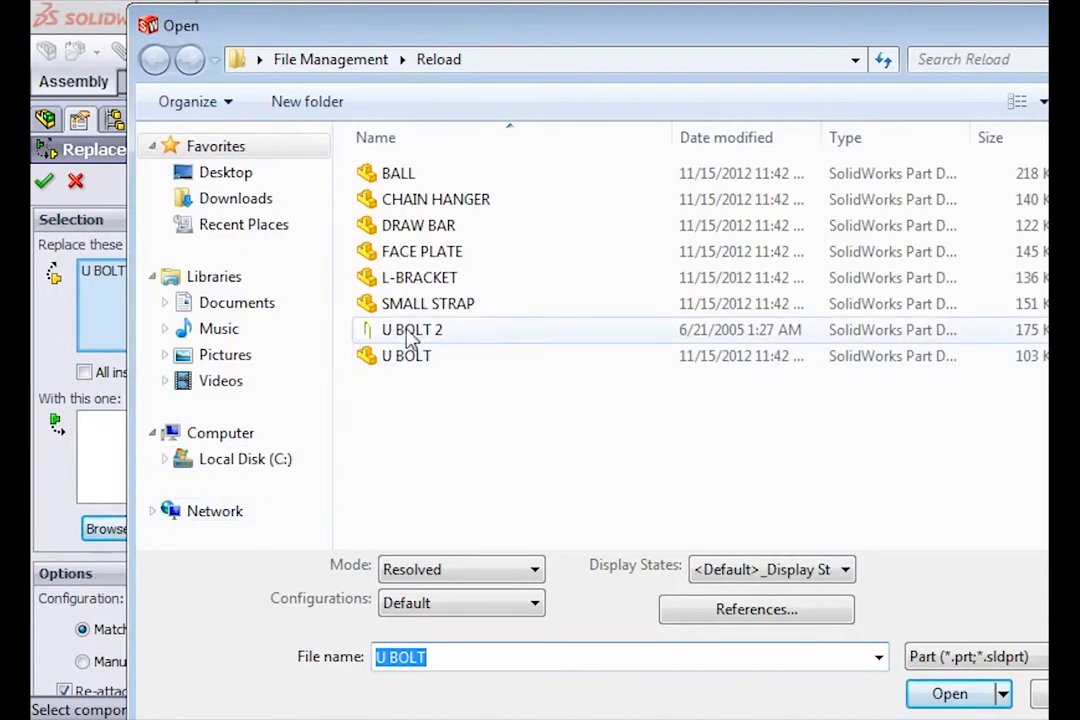
click(413, 332)
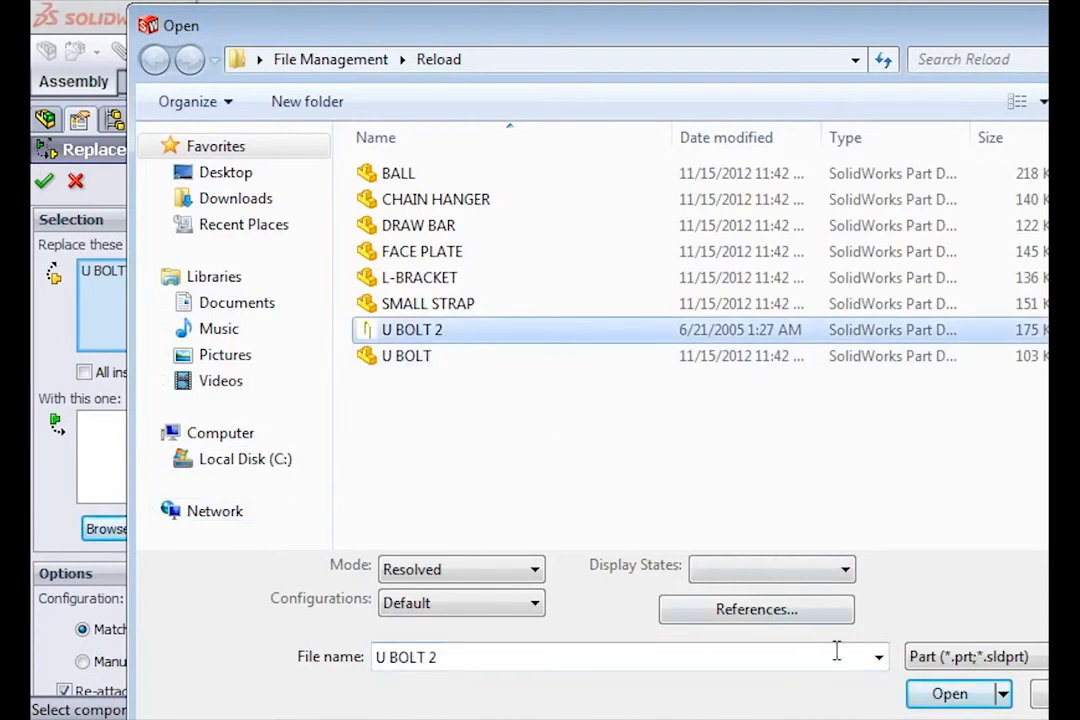
click(947, 694)
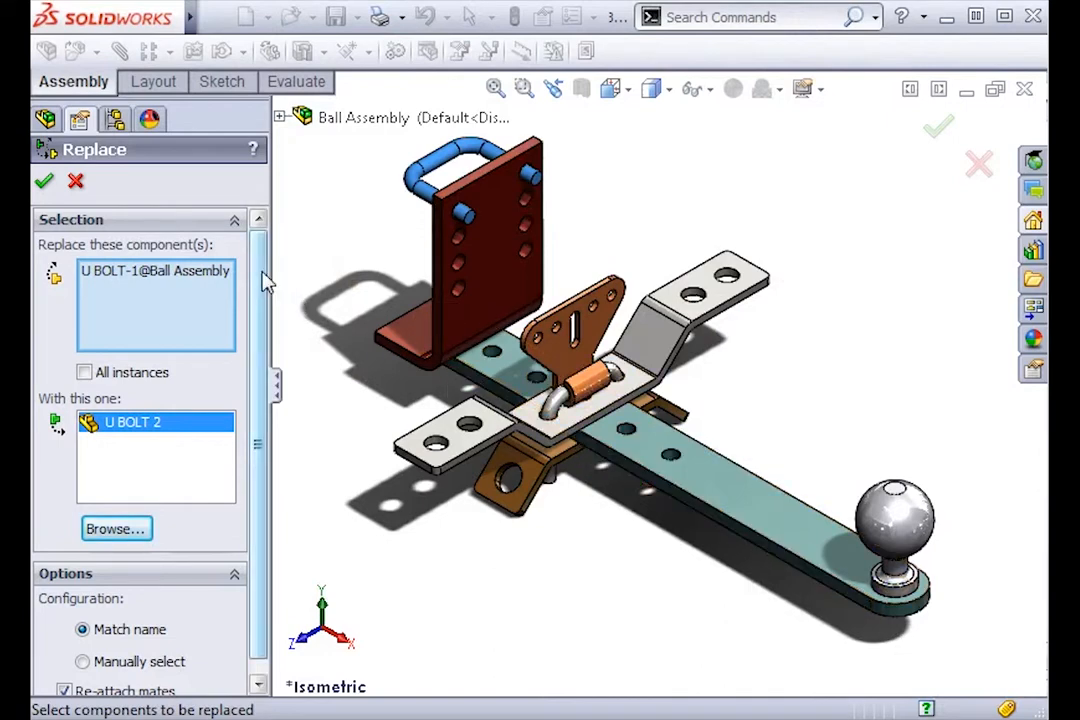
- Complete the U BOLT replacement with the configuration matched by name and mates re-attached, and accept the mated entities
drag(263, 282, 263, 362)
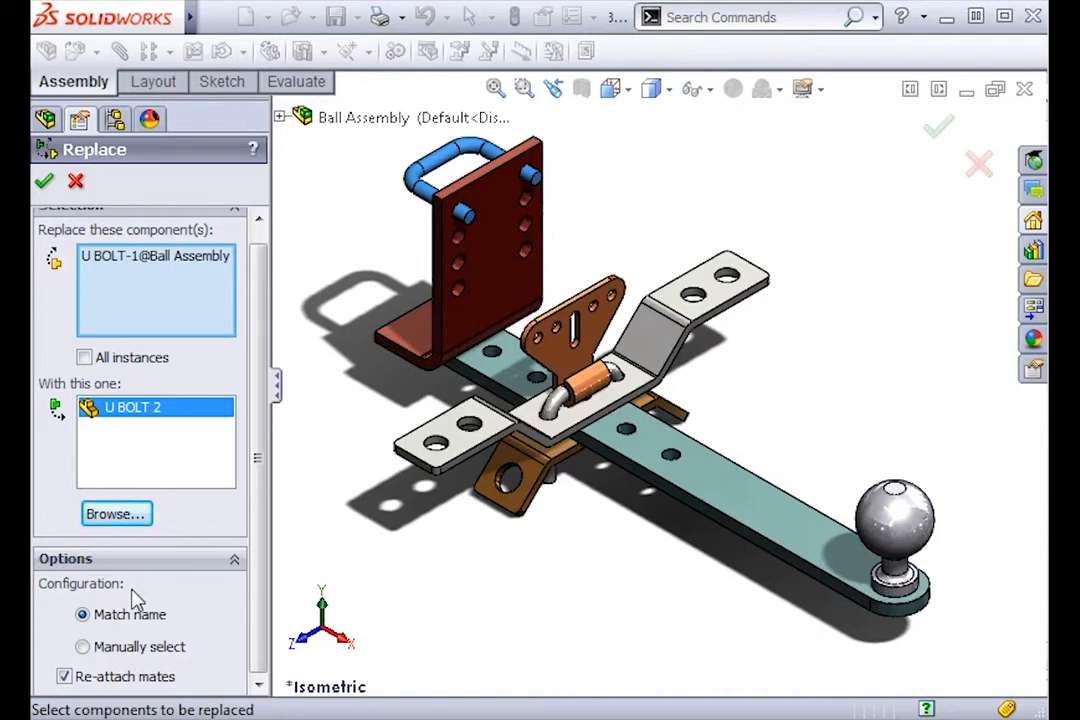
click(83, 647)
click(85, 616)
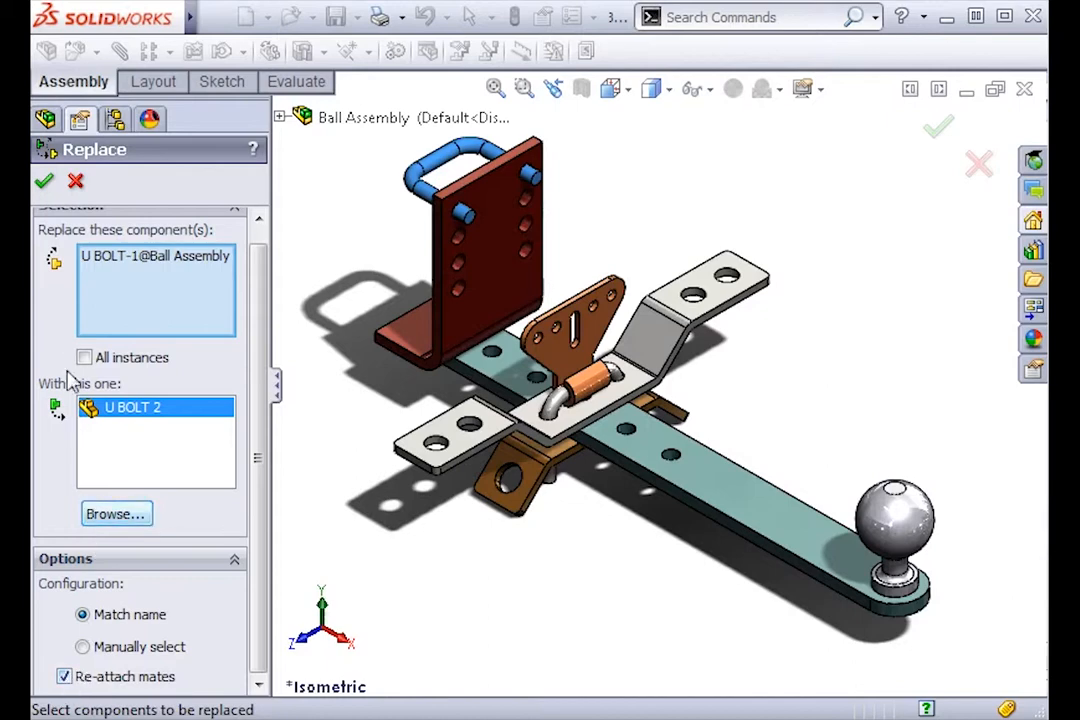
click(43, 181)
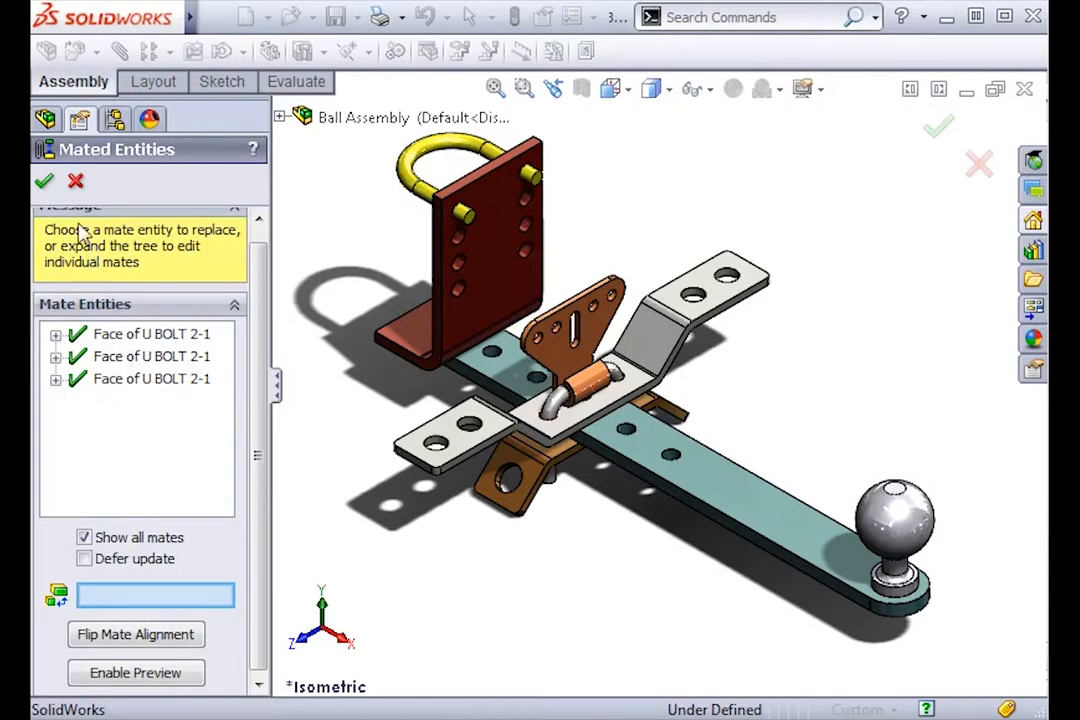
click(43, 181)
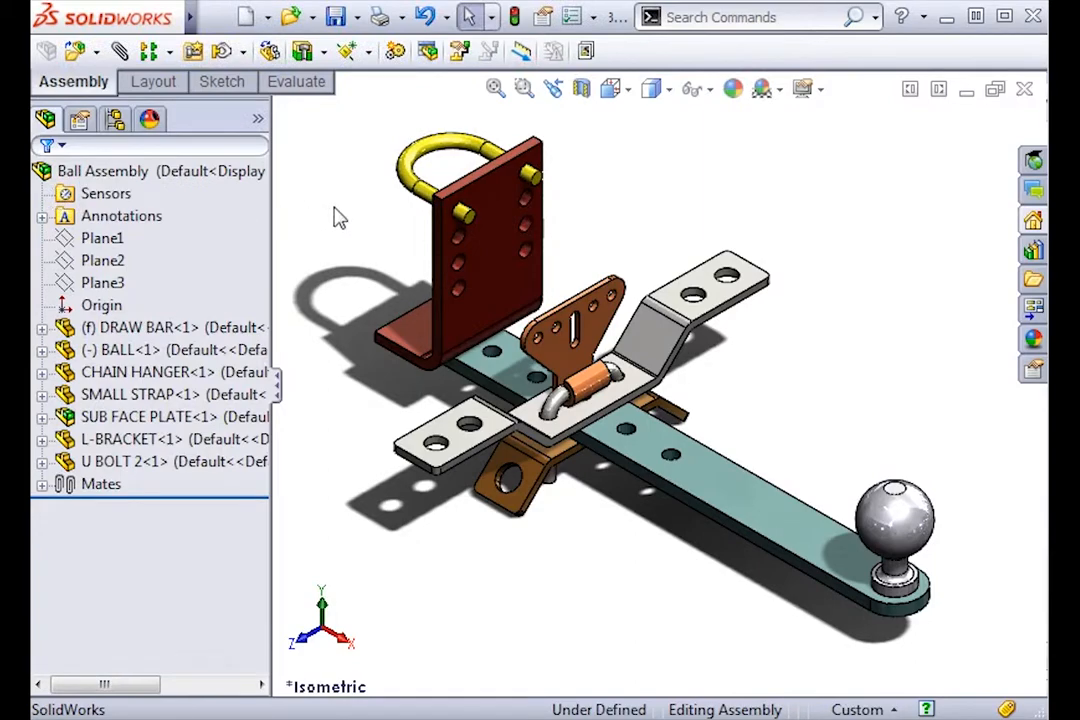